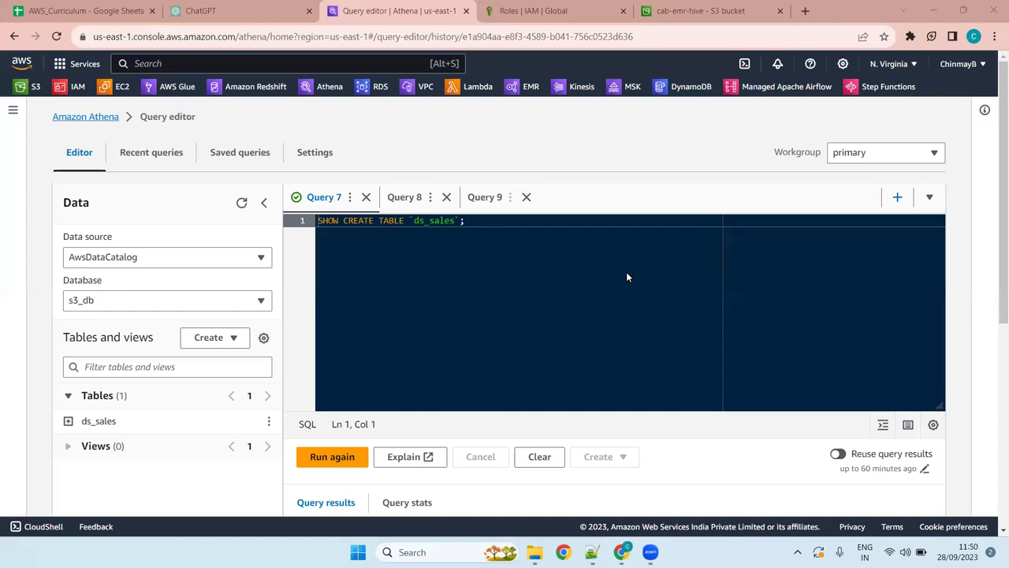
Start creating a new workgroup from the Athena notebook editor and name it ds-spark-workgroup
{"action": "left_click", "coordinate": [12, 115]}
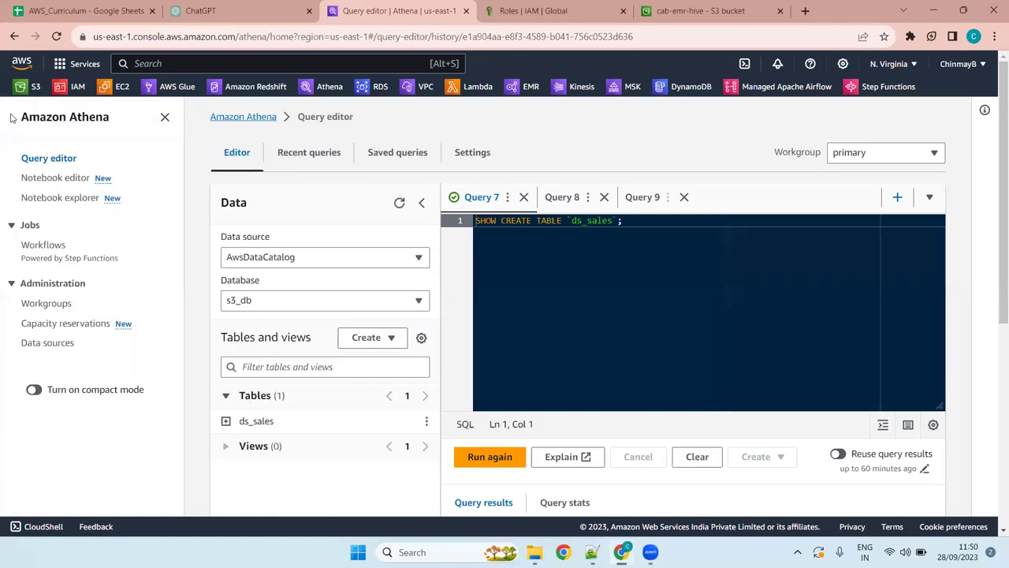
{"action": "left_click", "coordinate": [68, 176]}
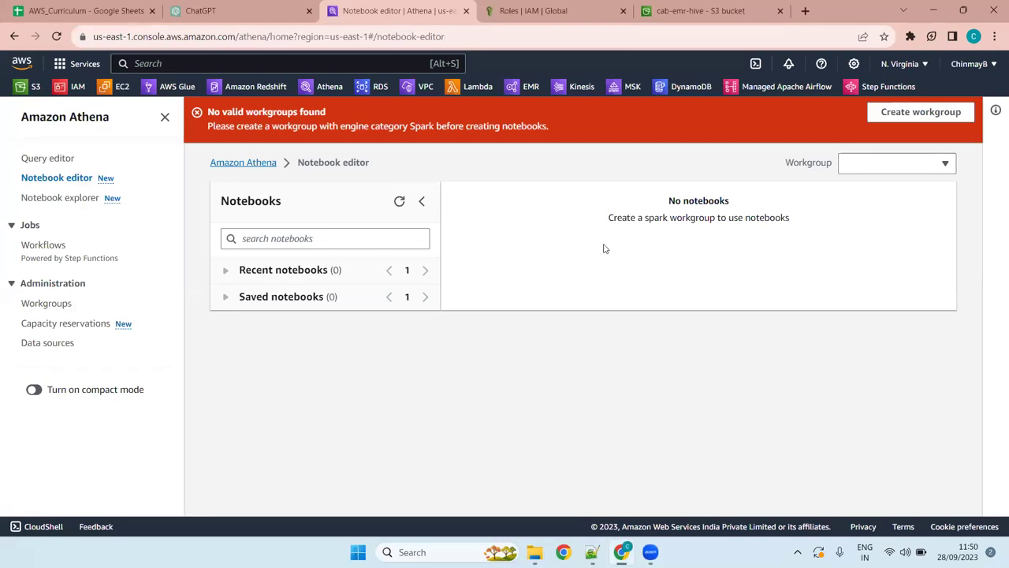
{"action": "left_click", "coordinate": [920, 112]}
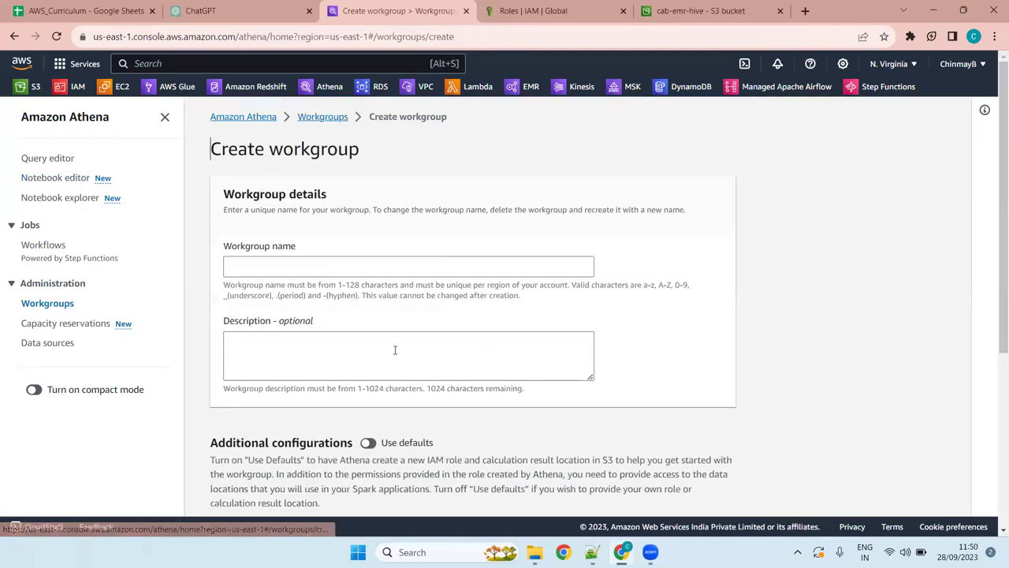
{"action": "left_click", "coordinate": [386, 260]}
{"action": "type", "text": "ds"}
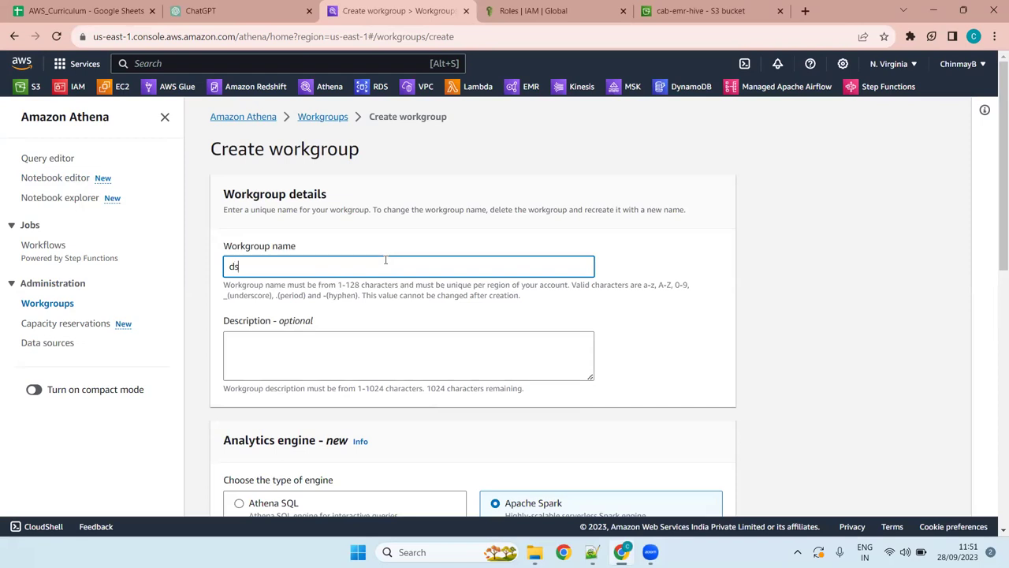
{"action": "type", "text": "-spark-workgroup"}
Keep the Apache Spark engine with PySpark engine version 3 and turn on the example notebook
{"action": "scroll", "coordinate": [385, 262], "scroll_direction": "down", "scroll_amount": 4}
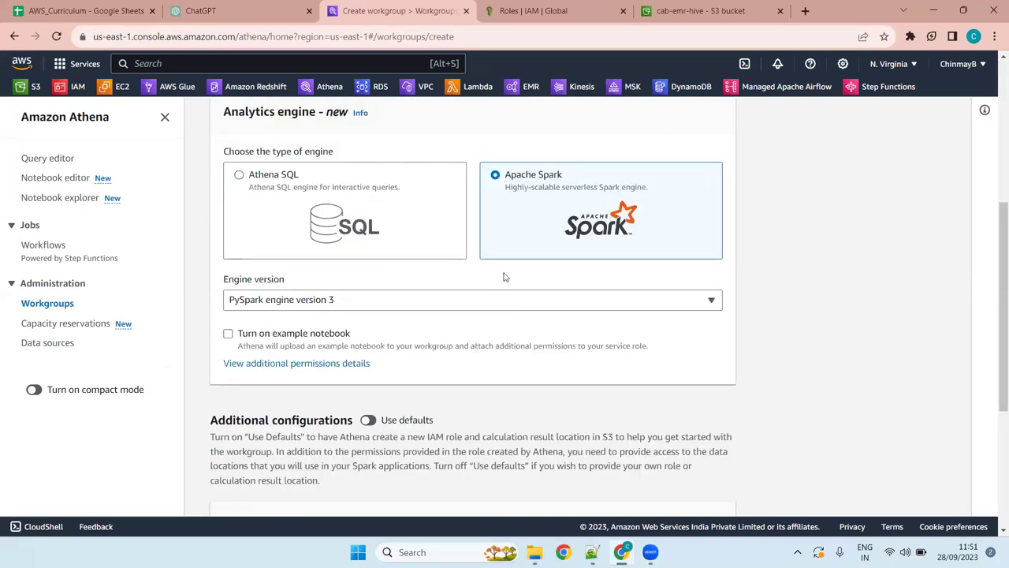
{"action": "left_click", "coordinate": [349, 306]}
{"action": "left_click", "coordinate": [357, 298]}
{"action": "left_click", "coordinate": [228, 334]}
Review the IAM role, calculation result and other settings, keep their defaults, and create the workgroup
{"action": "scroll", "coordinate": [432, 326], "scroll_direction": "down", "scroll_amount": 3}
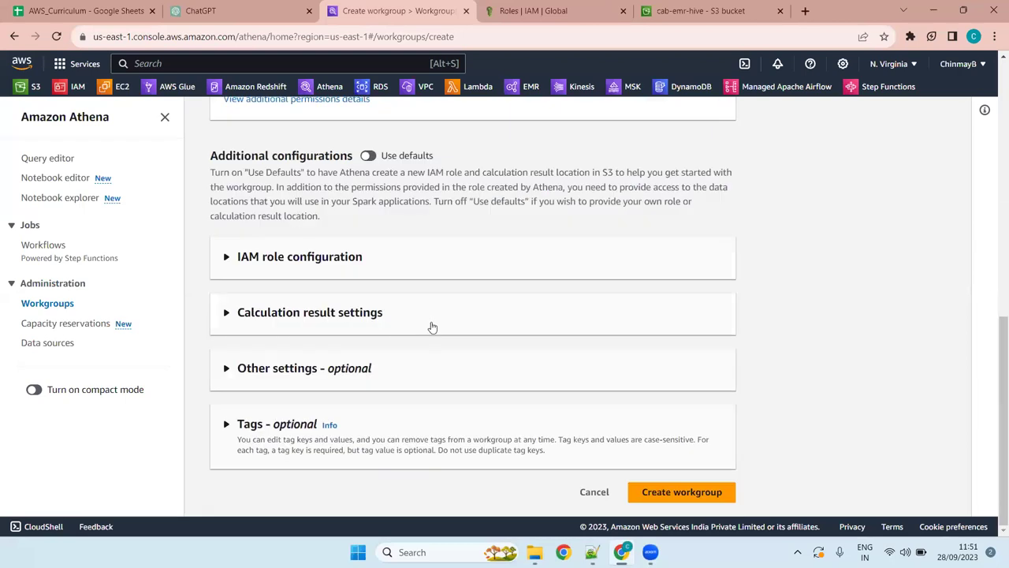
{"action": "left_click", "coordinate": [321, 258]}
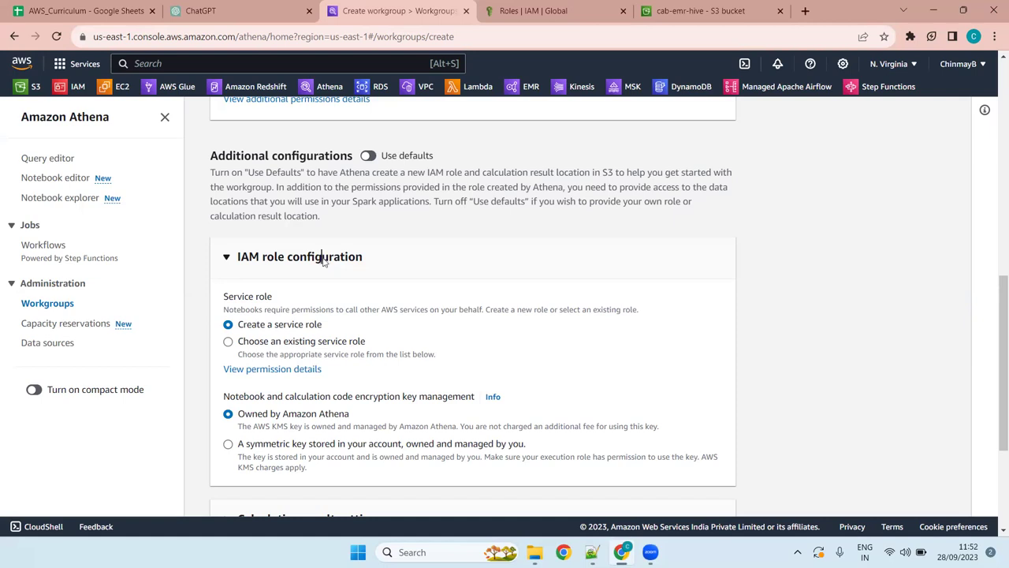
{"action": "scroll", "coordinate": [429, 281], "scroll_direction": "down", "scroll_amount": 3}
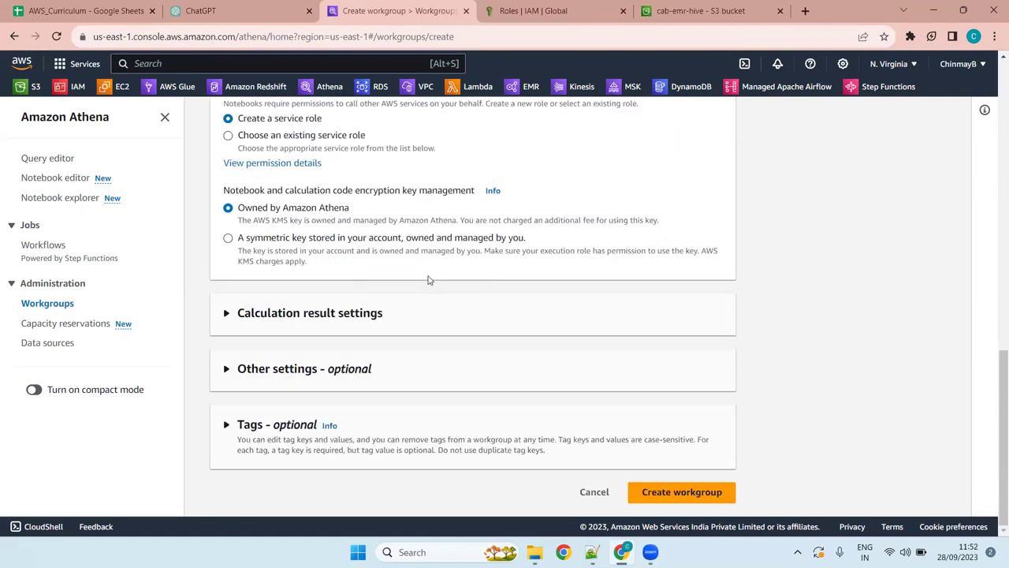
{"action": "left_click", "coordinate": [310, 318]}
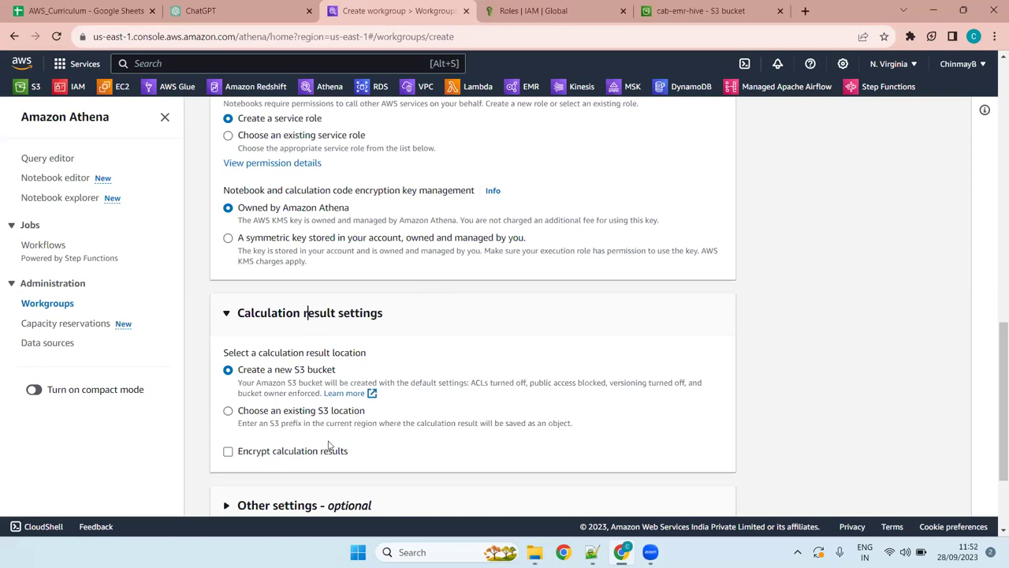
{"action": "scroll", "coordinate": [498, 276], "scroll_direction": "down", "scroll_amount": 1}
{"action": "scroll", "coordinate": [499, 276], "scroll_direction": "down", "scroll_amount": 2}
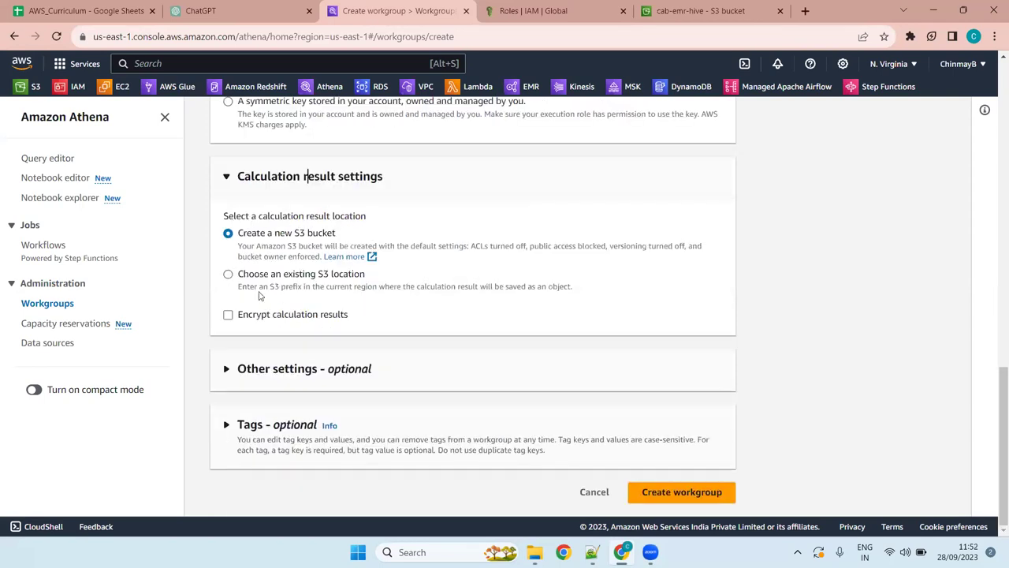
{"action": "left_click", "coordinate": [365, 180]}
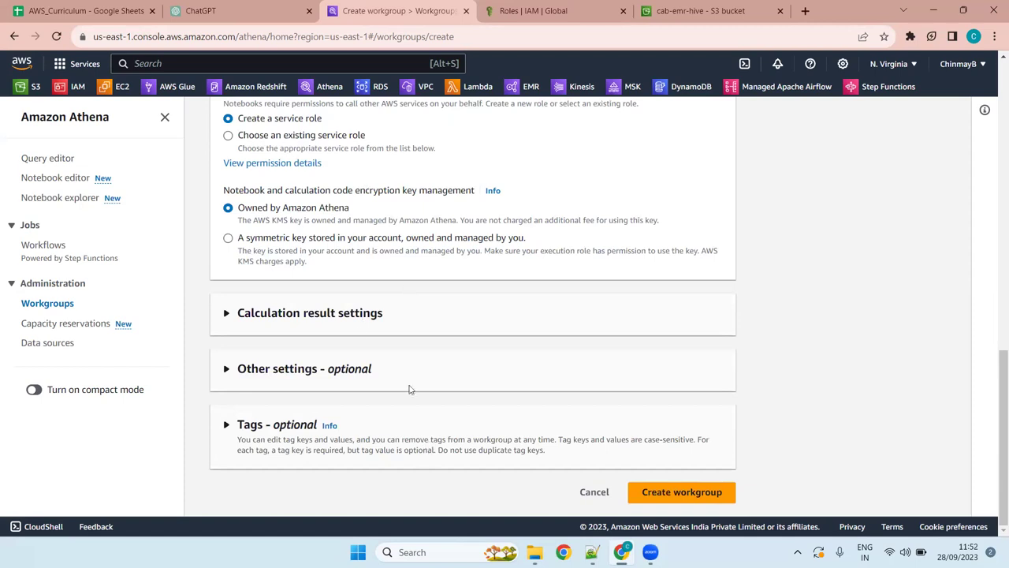
{"action": "left_click", "coordinate": [375, 370]}
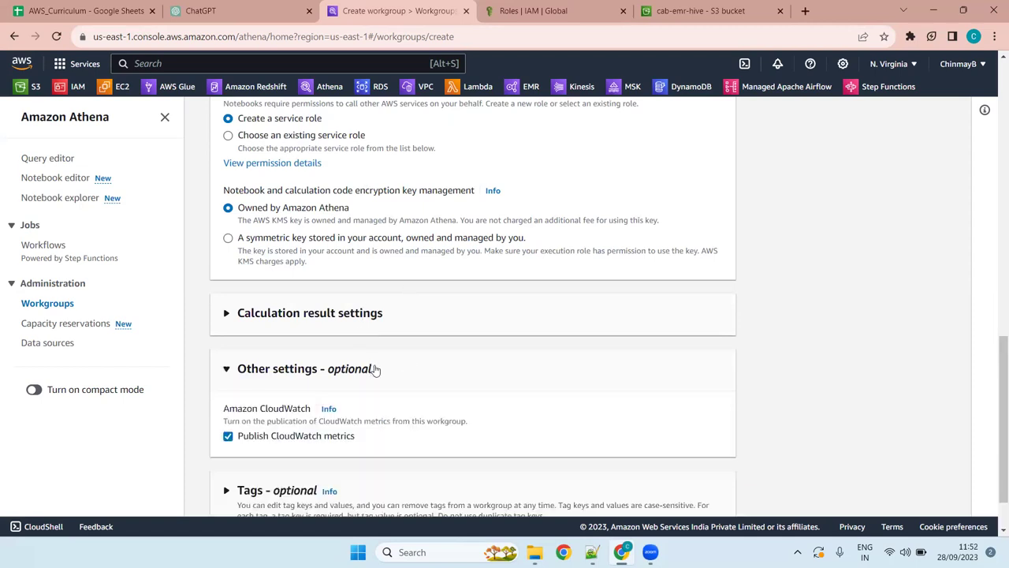
{"action": "left_click", "coordinate": [375, 369]}
{"action": "left_click", "coordinate": [687, 492]}
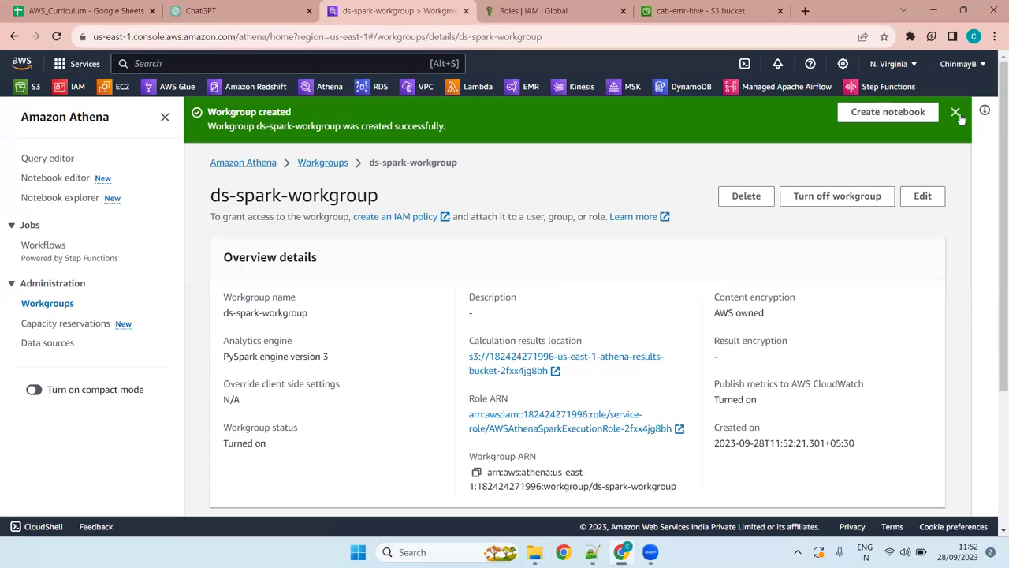
{"action": "left_click", "coordinate": [955, 113]}
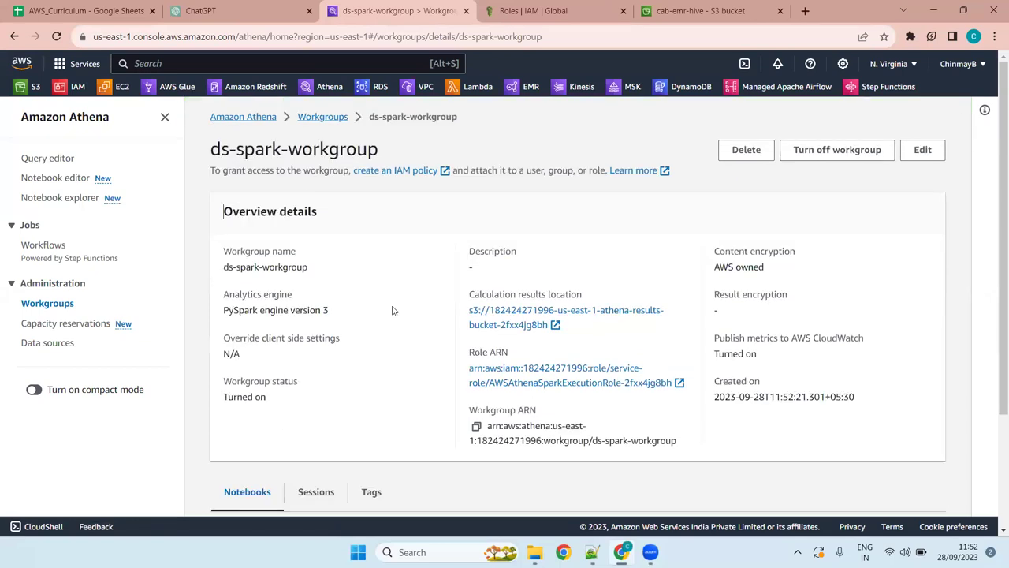
Return to the notebook editor, reload the page and switch to the ds-spark-workgroup workgroup
{"action": "left_click", "coordinate": [73, 187]}
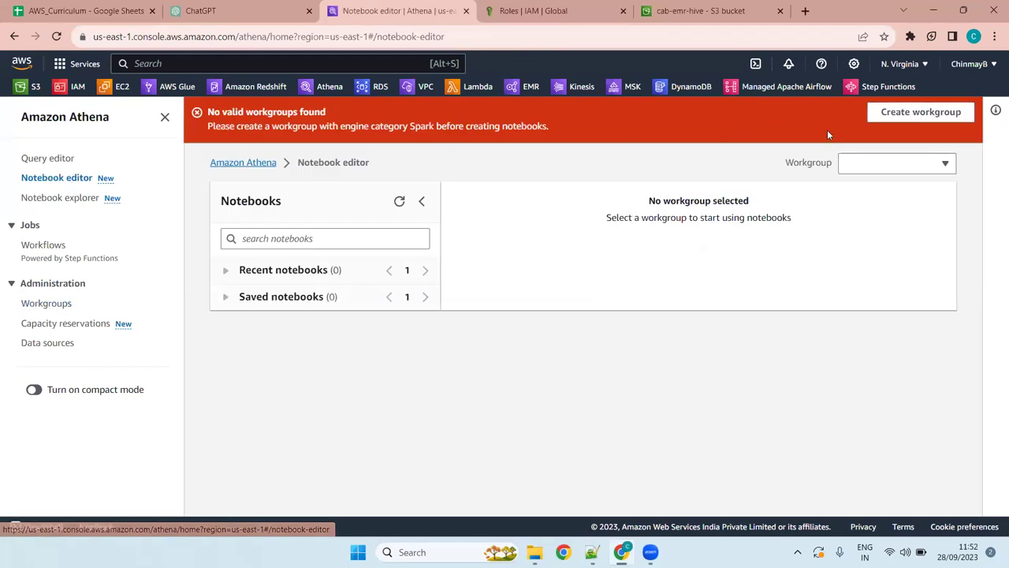
{"action": "left_click", "coordinate": [57, 36]}
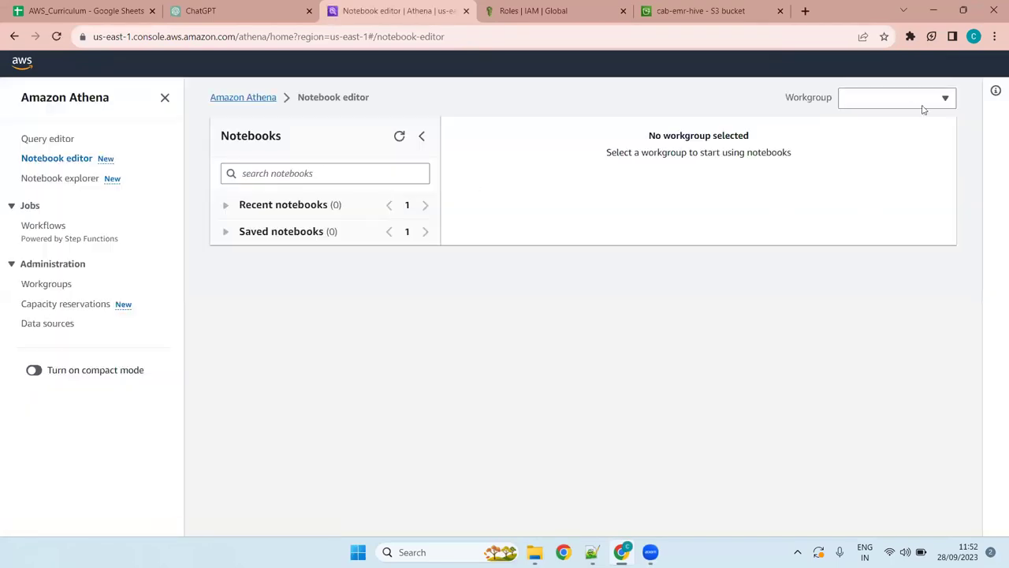
{"action": "left_click", "coordinate": [912, 98]}
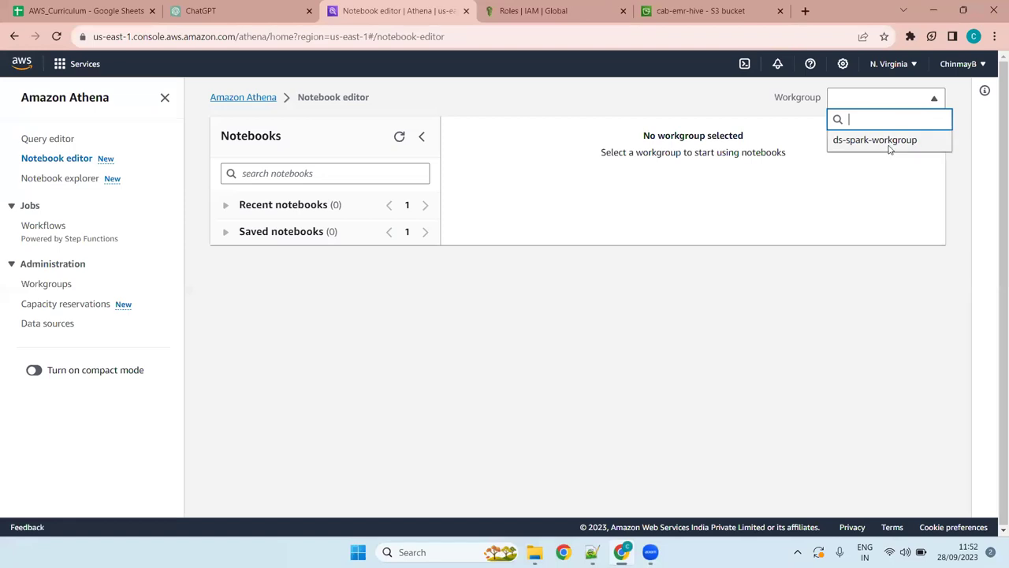
{"action": "left_click", "coordinate": [890, 146]}
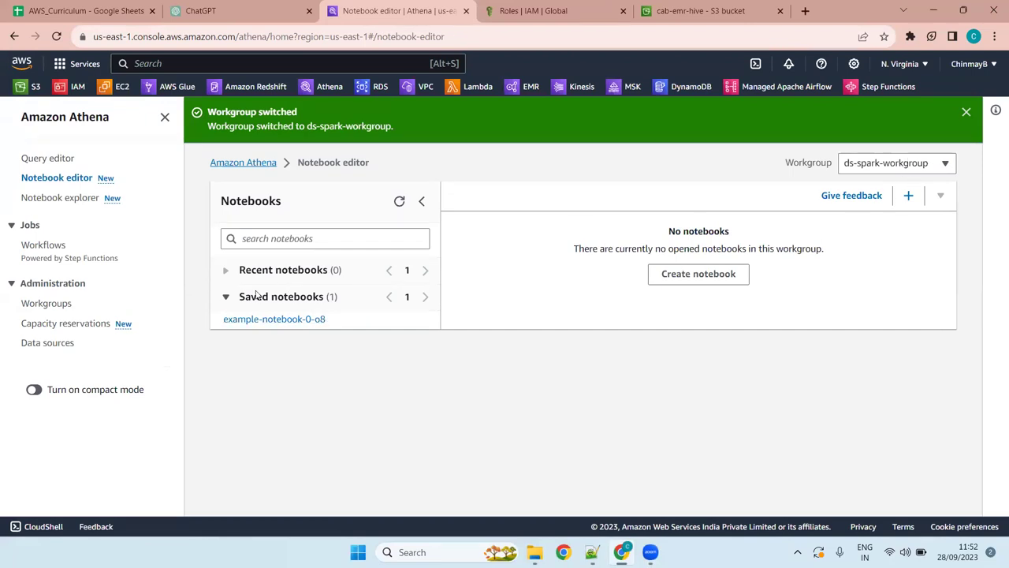
Open the saved notebook example-notebook-0-o8 and read the notice about its new session
{"action": "left_click", "coordinate": [226, 299]}
{"action": "left_click", "coordinate": [226, 299]}
{"action": "left_click", "coordinate": [292, 321]}
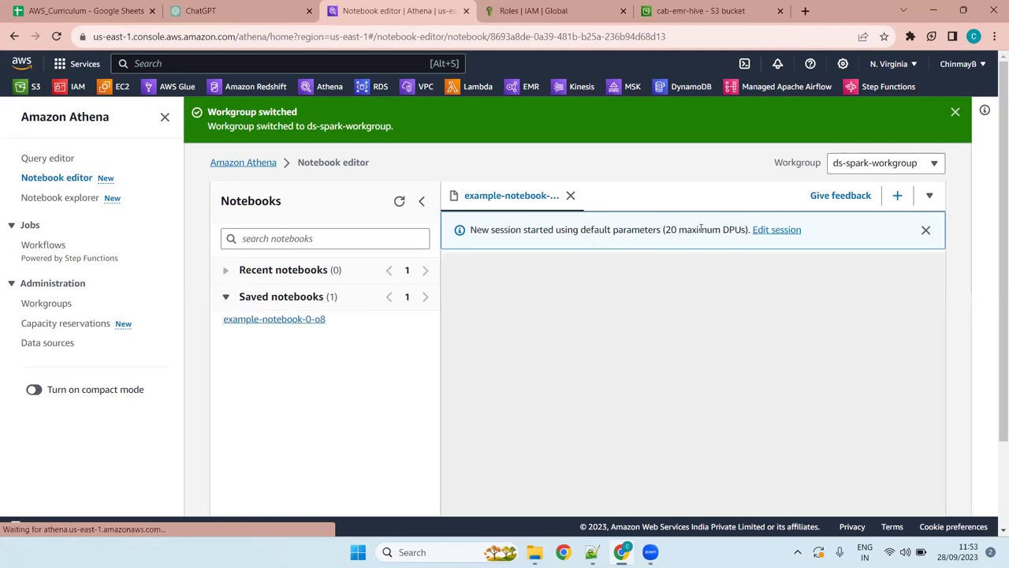
{"action": "left_click_drag", "start_coordinate": [750, 229], "coordinate": [470, 230]}
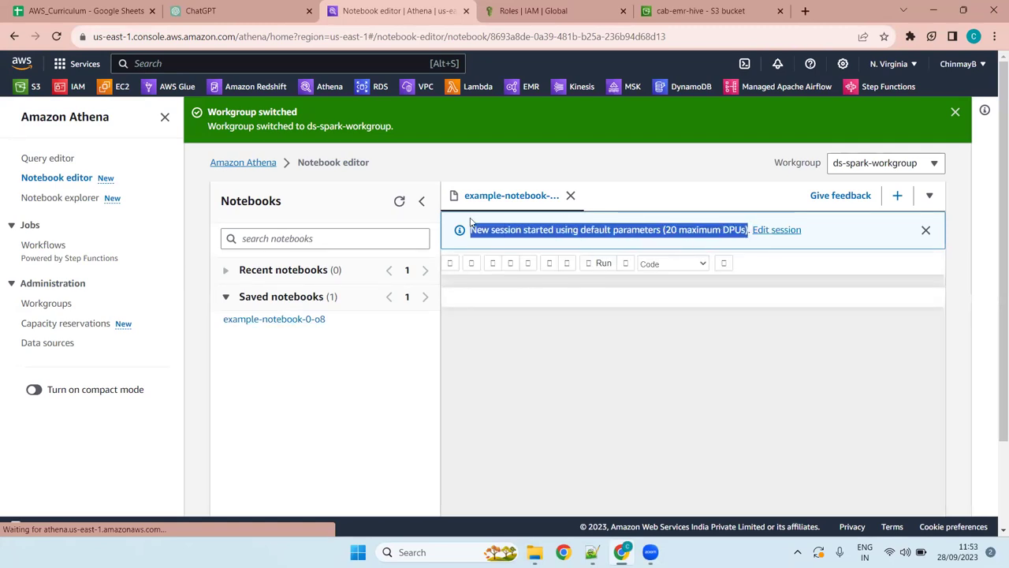
{"action": "left_click", "coordinate": [526, 242]}
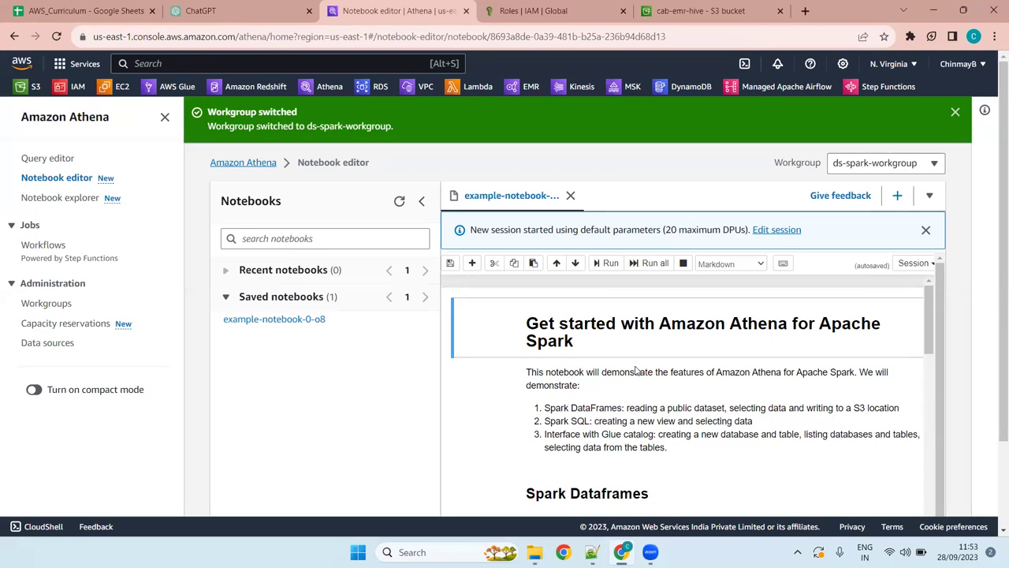
Look through the example notebook's Spark DataFrame, Spark SQL and Glue catalog sections
{"action": "scroll", "coordinate": [643, 371], "scroll_direction": "down", "scroll_amount": 10}
{"action": "scroll", "coordinate": [674, 371], "scroll_direction": "up", "scroll_amount": 10}
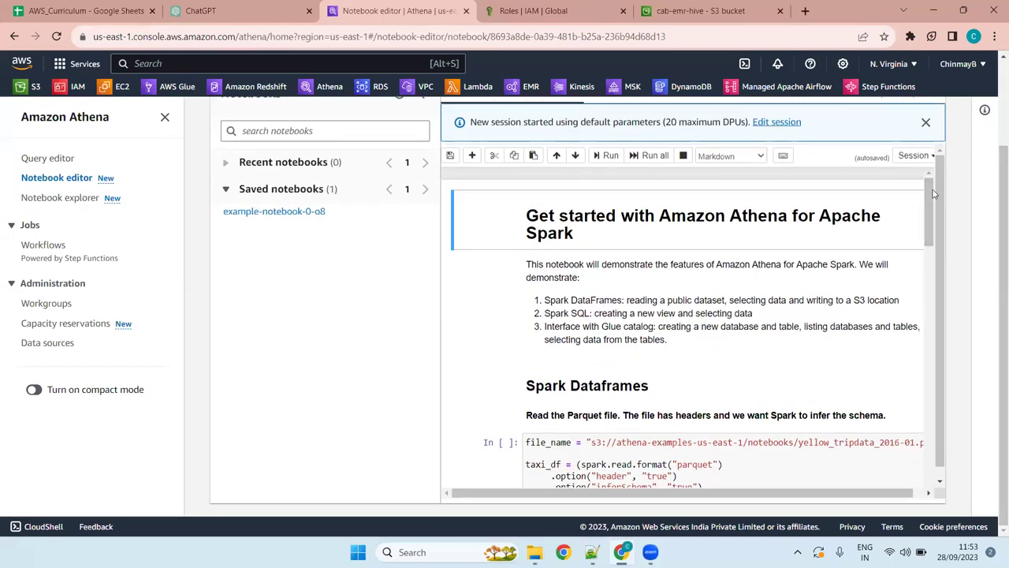
{"action": "left_click_drag", "start_coordinate": [931, 198], "coordinate": [918, 227]}
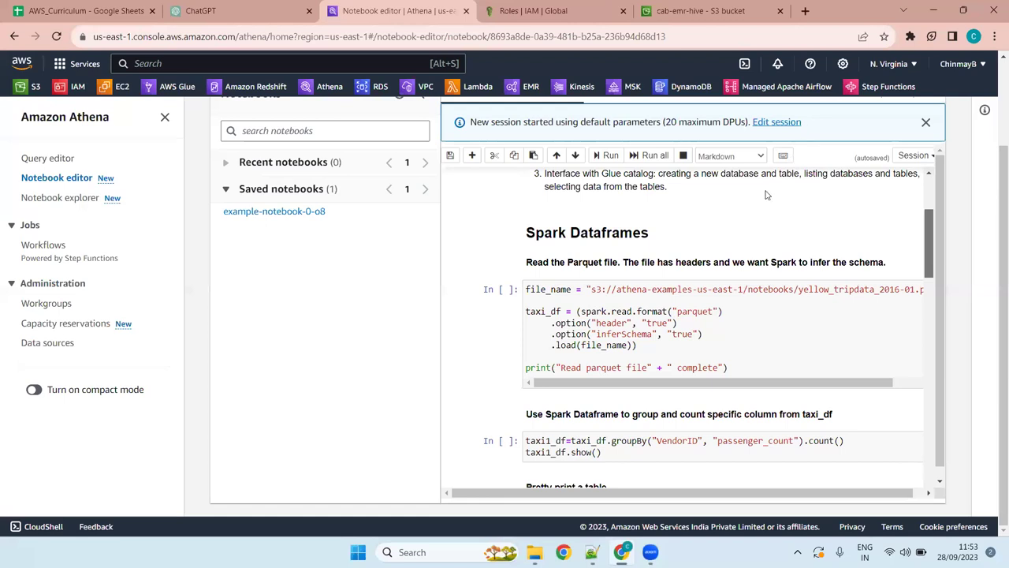
{"action": "mouse_move", "coordinate": [929, 230]}
{"action": "left_mouse_down"}
{"action": "mouse_move", "coordinate": [926, 205]}
{"action": "mouse_move", "coordinate": [928, 226]}
{"action": "left_mouse_up"}
{"action": "scroll", "coordinate": [928, 227], "scroll_direction": "down", "scroll_amount": 1}
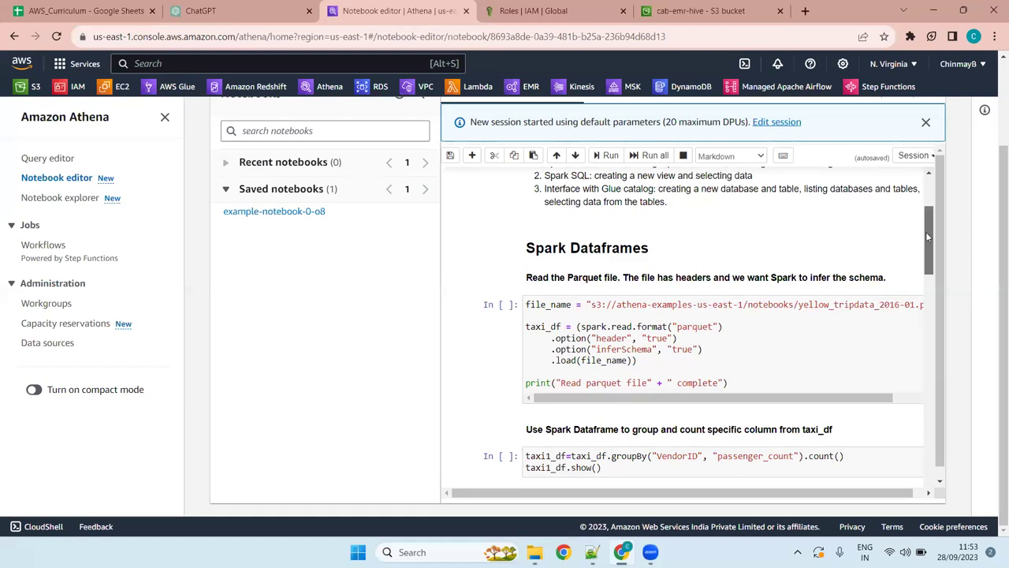
{"action": "scroll", "coordinate": [927, 234], "scroll_direction": "down", "scroll_amount": 2}
{"action": "left_click_drag", "start_coordinate": [927, 234], "coordinate": [925, 445]}
{"action": "scroll", "coordinate": [934, 259], "scroll_direction": "up", "scroll_amount": 15}
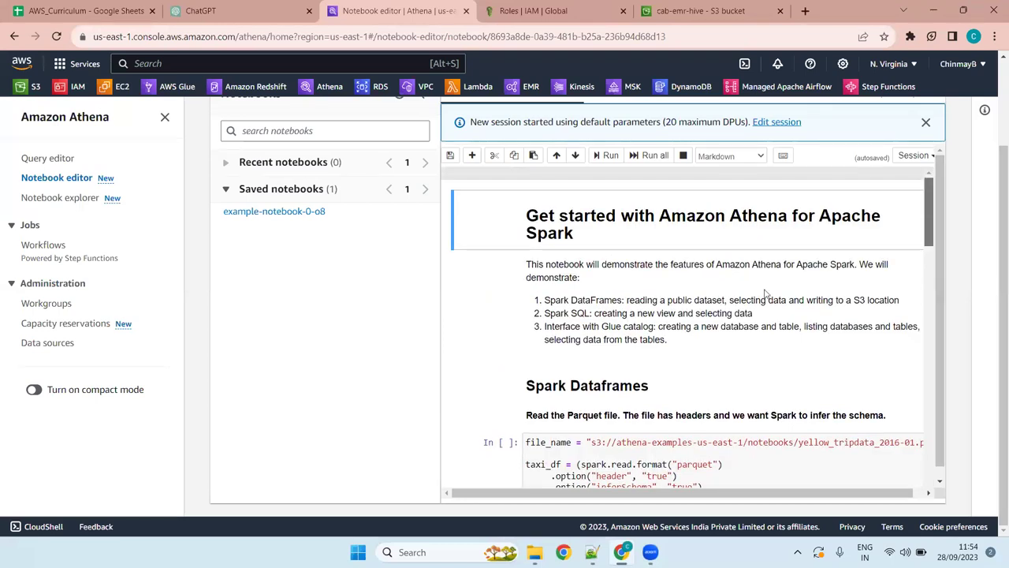
Create a new notebook named ds-spark-notebook in the Spark workgroup and dismiss its session notice
{"action": "left_click", "coordinate": [927, 124]}
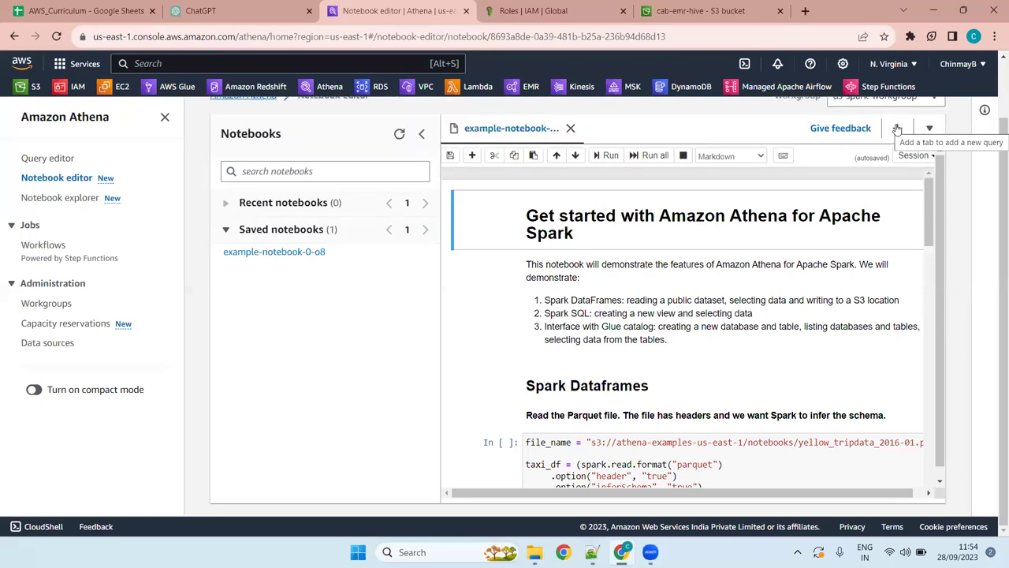
{"action": "left_click", "coordinate": [898, 129]}
{"action": "left_click", "coordinate": [295, 238]}
{"action": "type", "text": "ds-"}
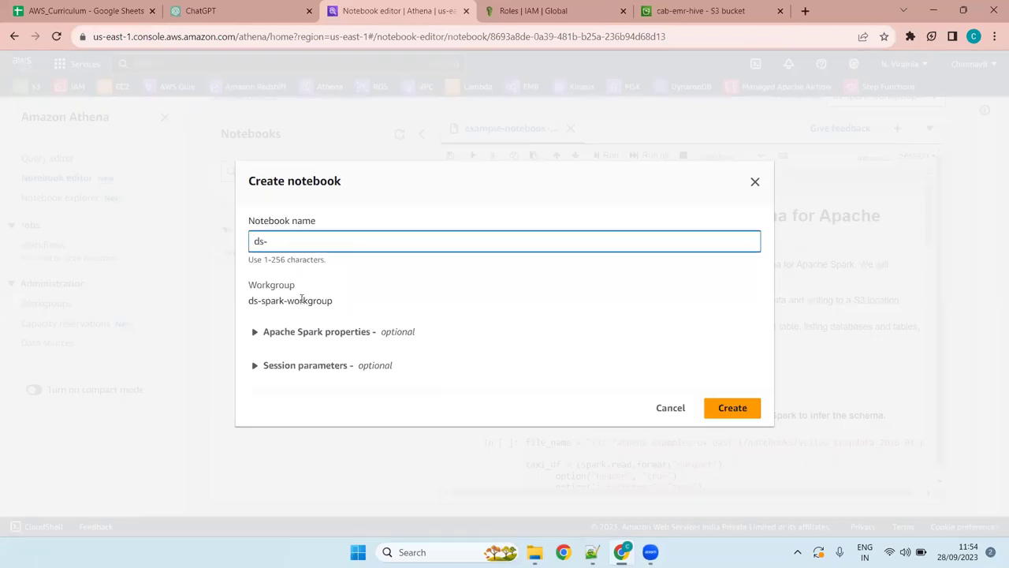
{"action": "type", "text": "spark-notebook"}
{"action": "left_click", "coordinate": [732, 409]}
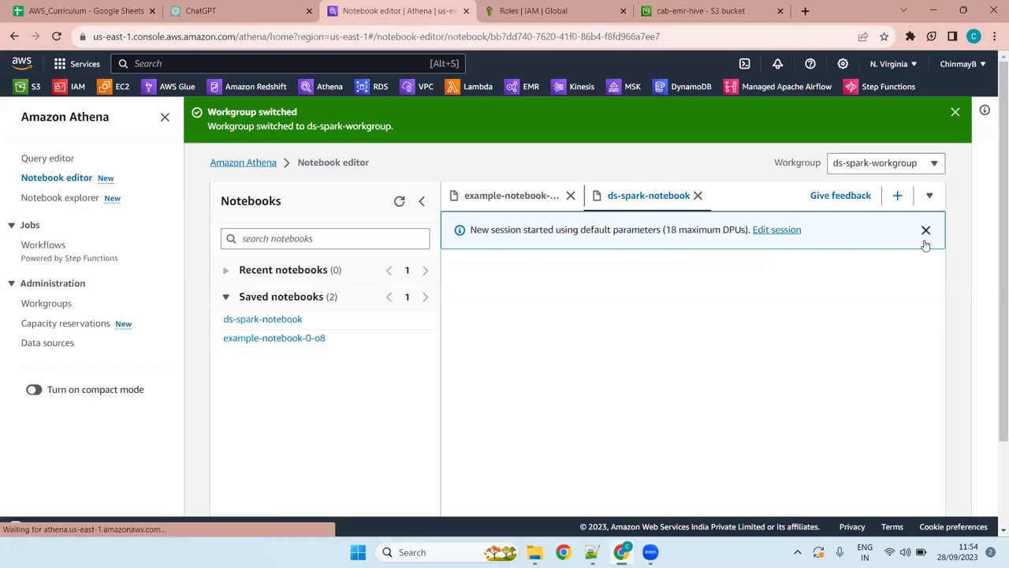
{"action": "left_click", "coordinate": [926, 231]}
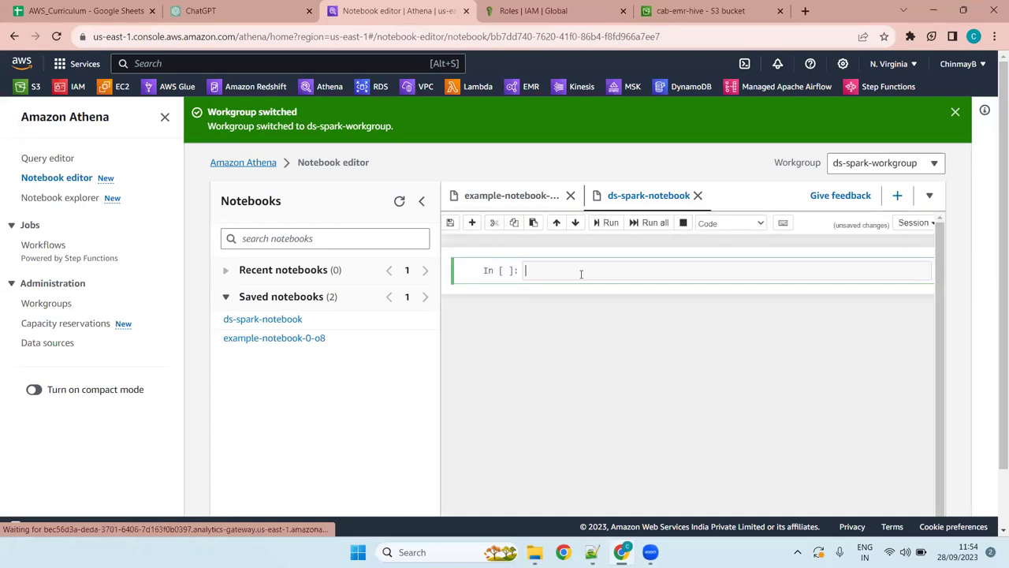
Begin the first code cell with a file_name variable assignment and an opening quote for its path
{"action": "type", "text": "file"}
{"action": "type", "text": "_nsm"}
{"action": "key", "text": "BackSpace"}
{"action": "key", "text": "BackSpace"}
{"action": "type", "text": "ame"}
{"action": "key", "text": "BackSpace"}
{"action": "key", "text": "BackSpace"}
{"action": "key", "text": "BackSpace"}
{"action": "type", "text": "a"}
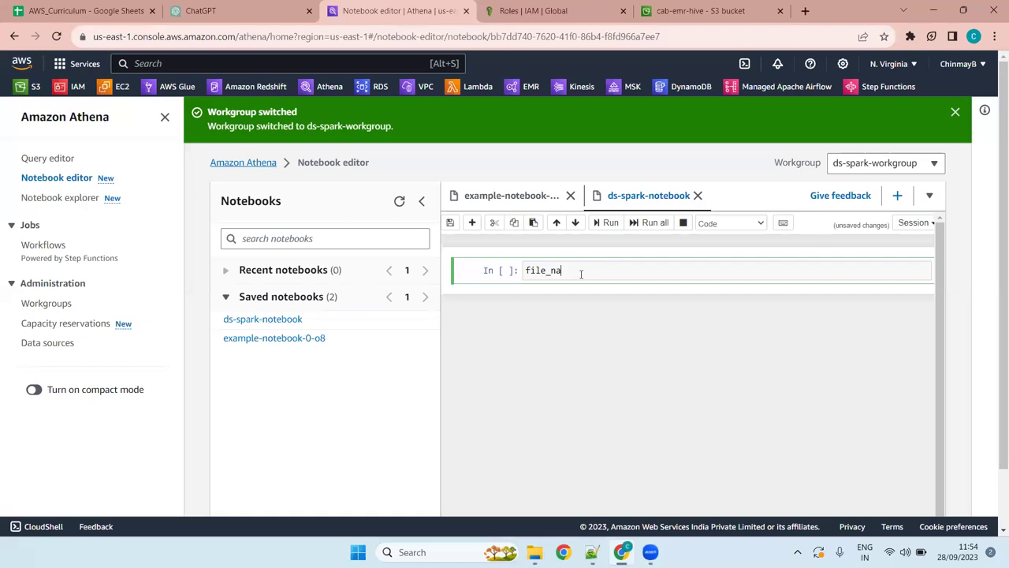
{"action": "type", "text": "me=\""}
Switch to the S3 console and open the cab-emr-hive bucket from the bucket list
{"action": "left_click", "coordinate": [530, 10]}
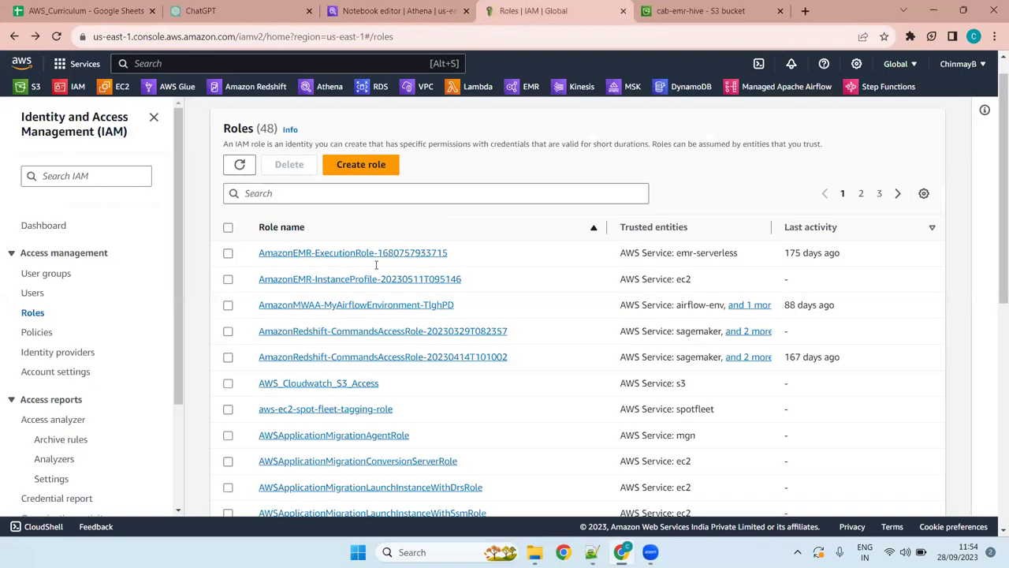
{"action": "key", "text": "ctrl+Tab"}
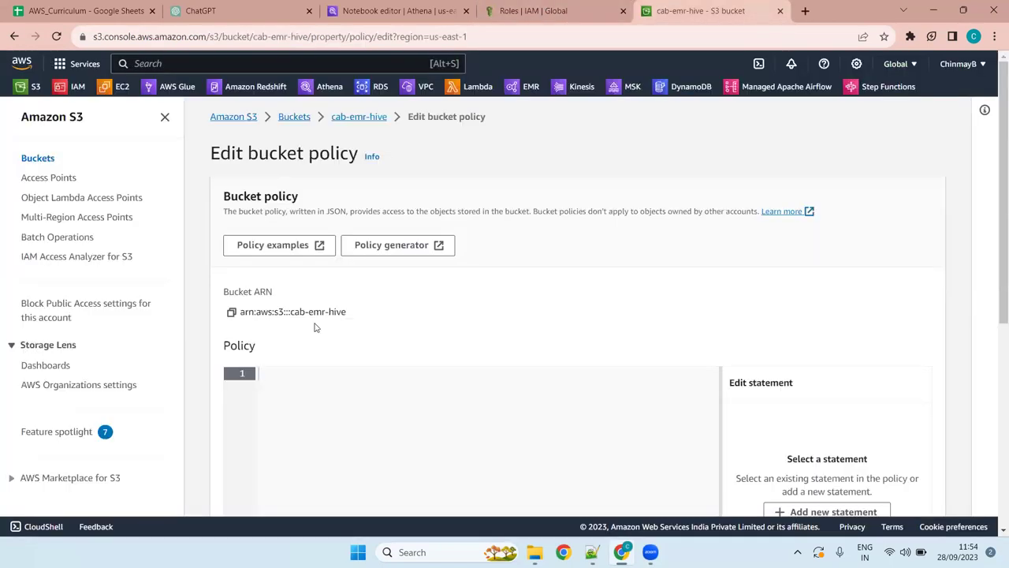
{"action": "left_click", "coordinate": [289, 117]}
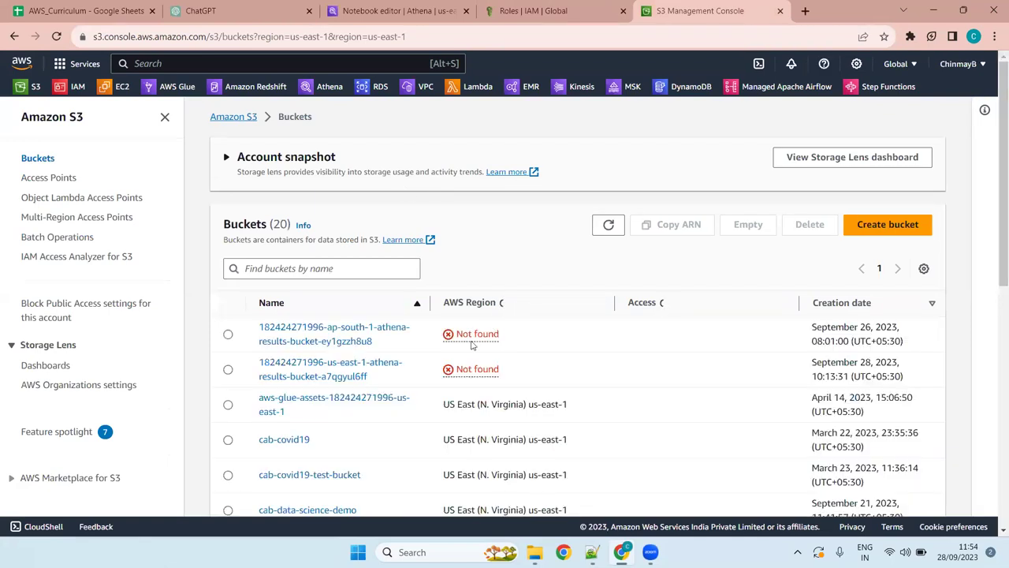
{"action": "scroll", "coordinate": [364, 367], "scroll_direction": "down", "scroll_amount": 4}
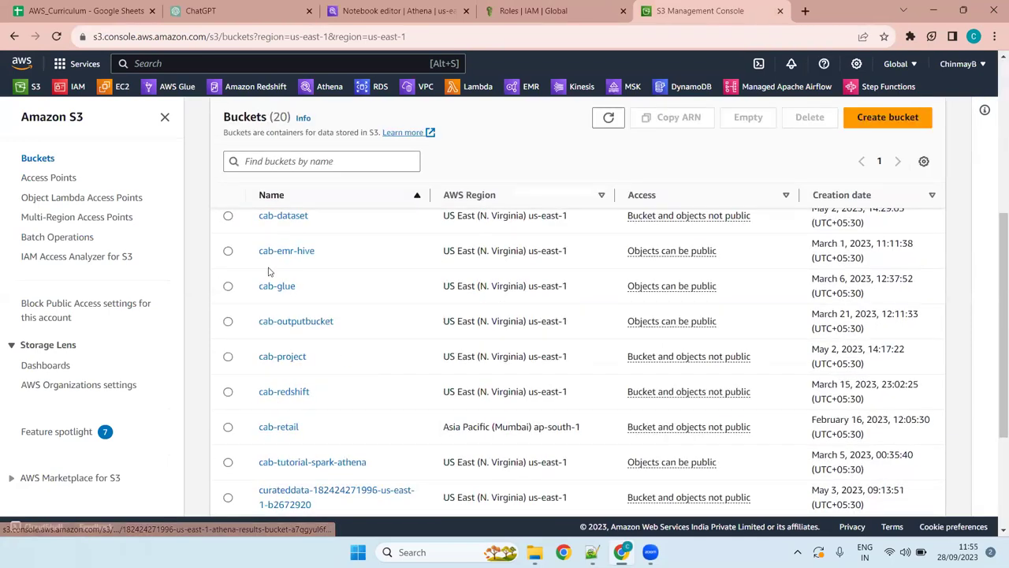
{"action": "left_click", "coordinate": [290, 251]}
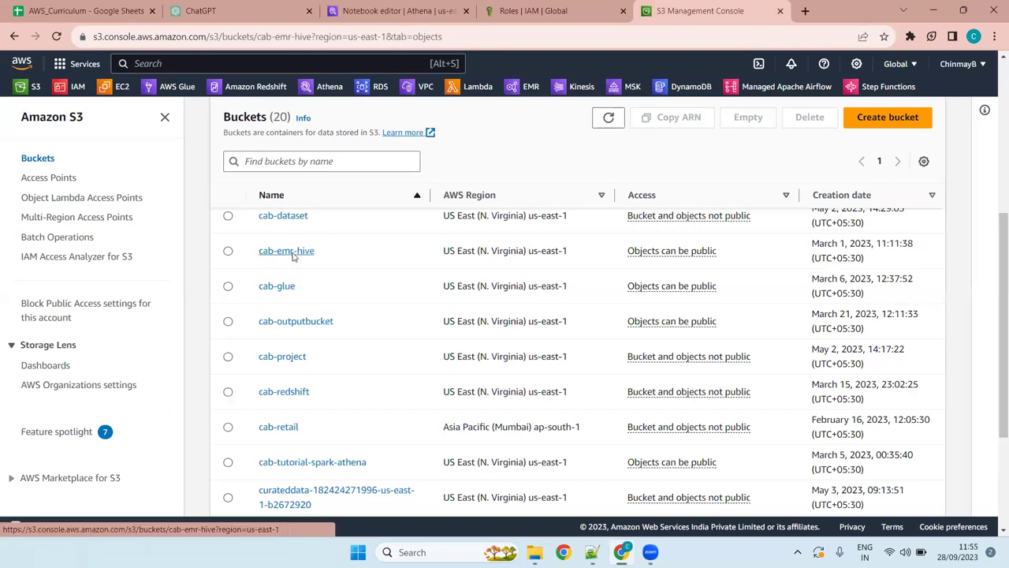
Open the bucket's data folder and copy the S3 URI of sales.csv
{"action": "left_click", "coordinate": [285, 392]}
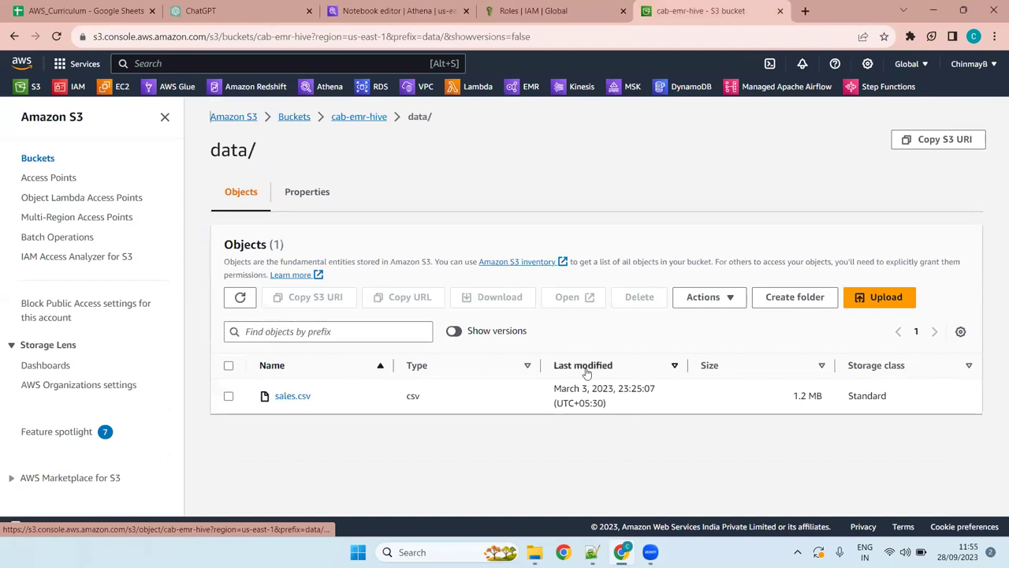
{"action": "left_click", "coordinate": [228, 396]}
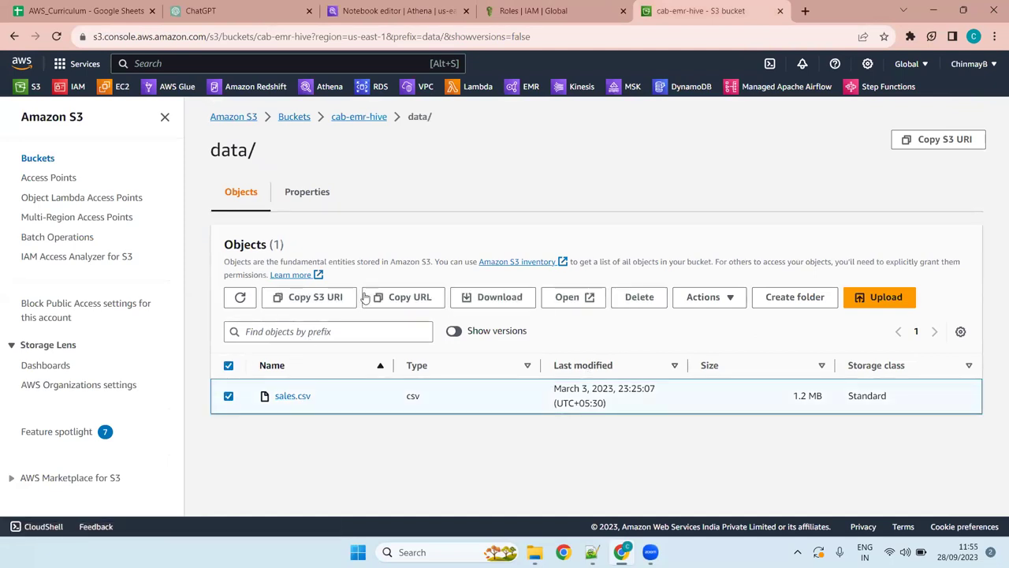
{"action": "left_click", "coordinate": [308, 298]}
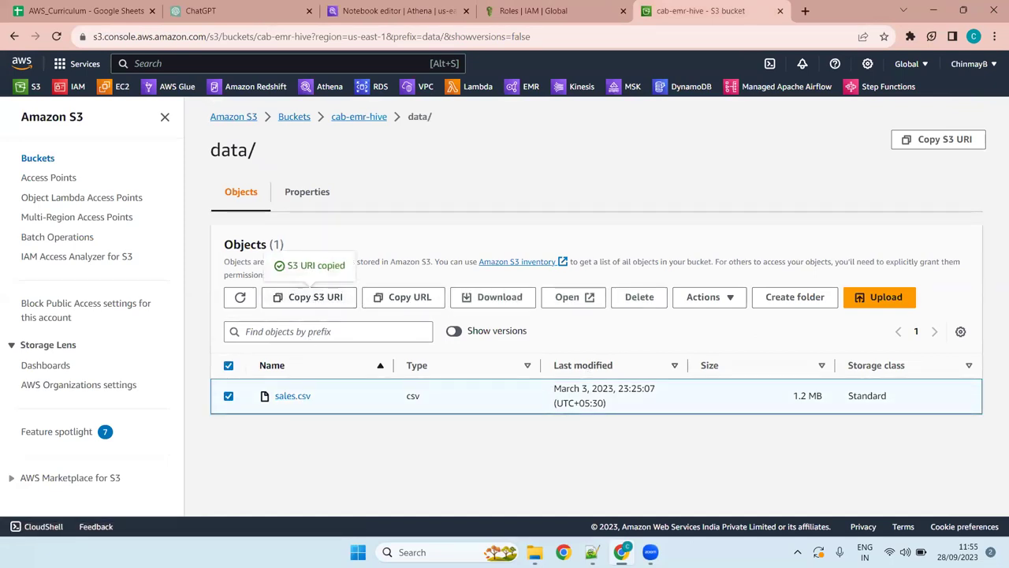
Return to the Athena notebook, set file_name to the copied URI s3://cab-emr-hive/data/sales.csv, and run the cell
{"action": "left_click", "coordinate": [371, 11]}
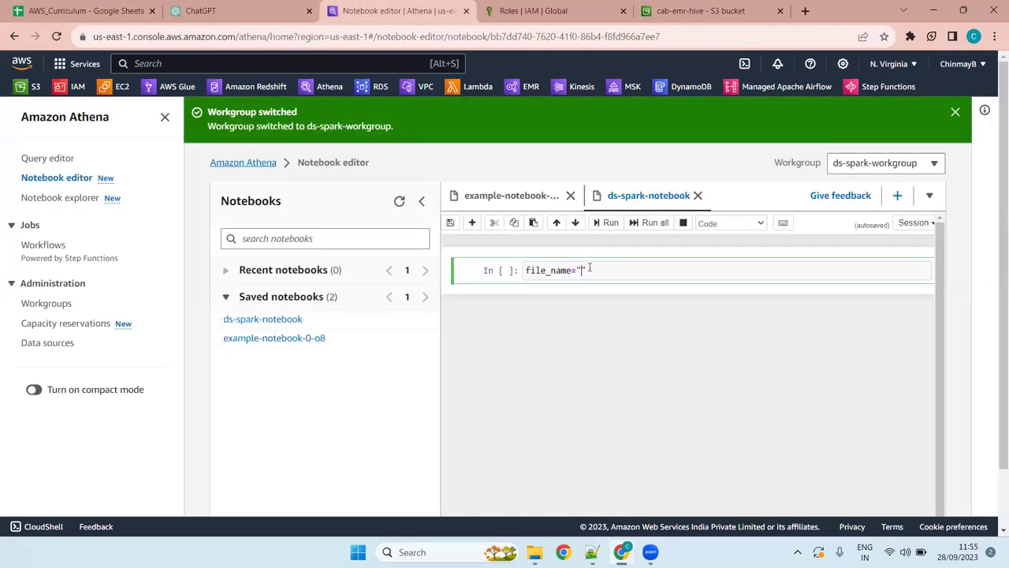
{"action": "key", "text": "ctrl+v"}
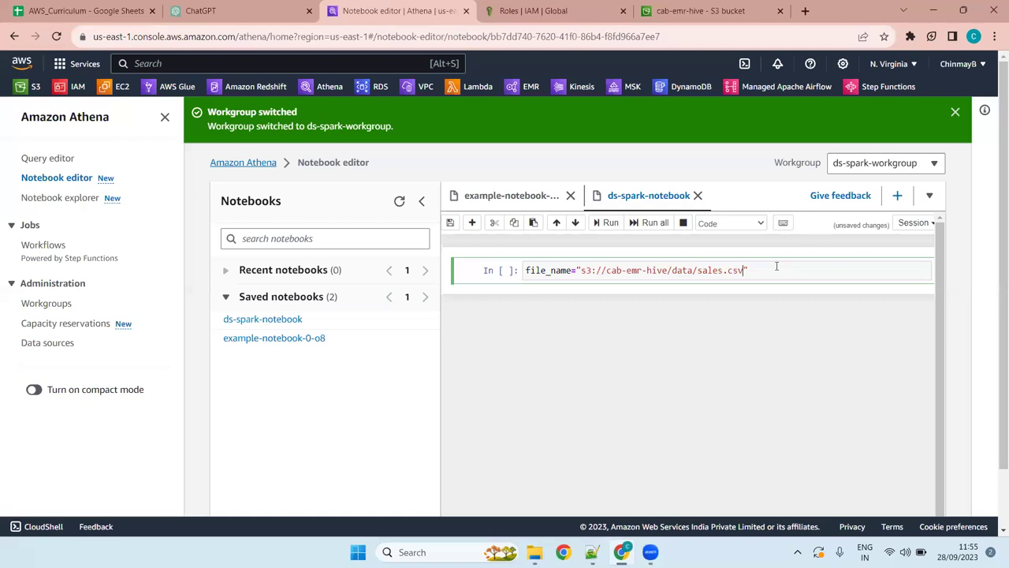
{"action": "key", "text": "shift+Return"}
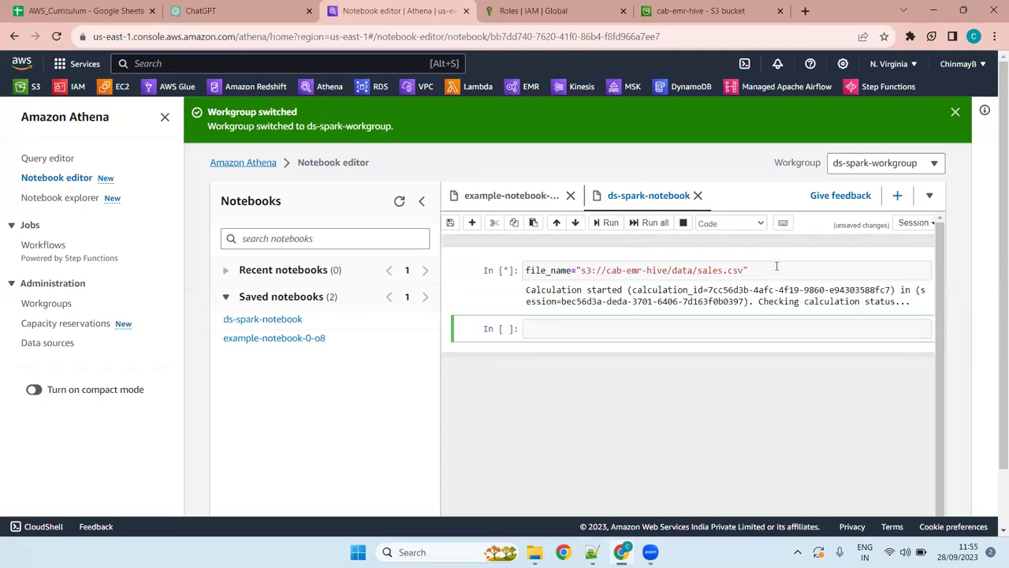
Add a second line to the first cell that assigns sales_df=spark.read.options('header','true') and begin chaining another option call
{"action": "left_click", "coordinate": [793, 268]}
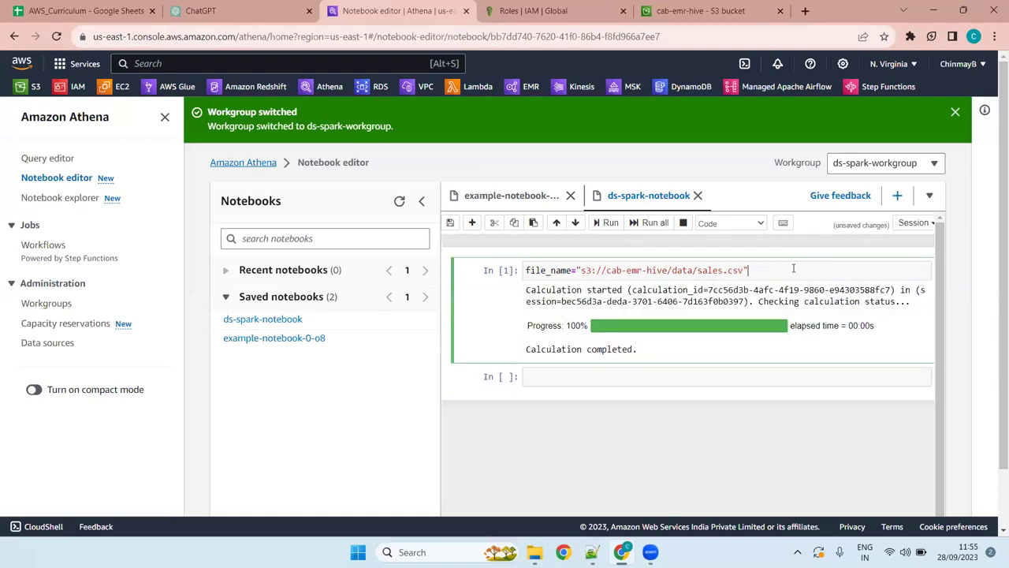
{"action": "key", "text": "Return"}
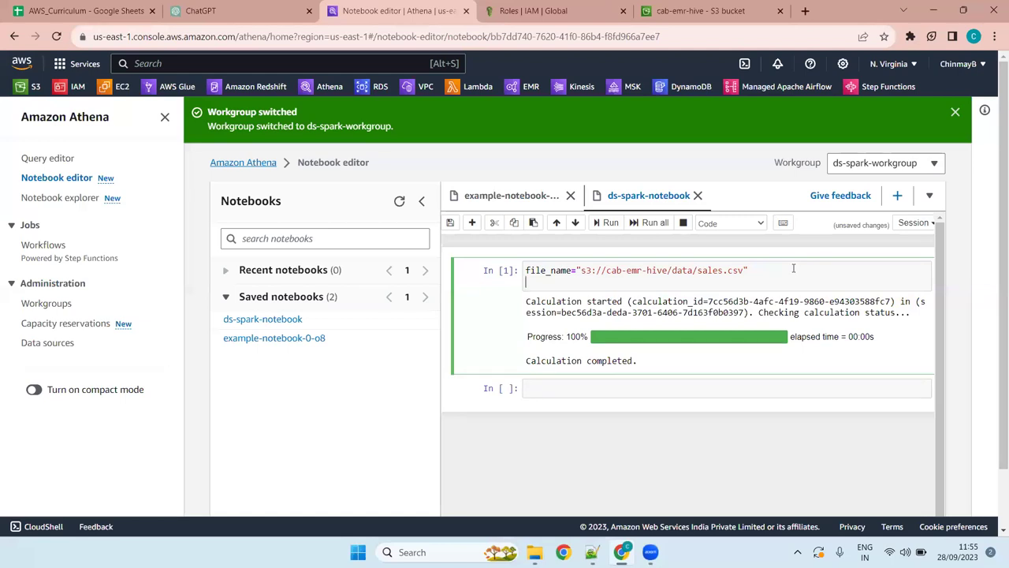
{"action": "type", "text": "df"}
{"action": "key", "text": "Home"}
{"action": "type", "text": "sales_"}
{"action": "key", "text": "End"}
{"action": "type", "text": "=spark.read.options("}
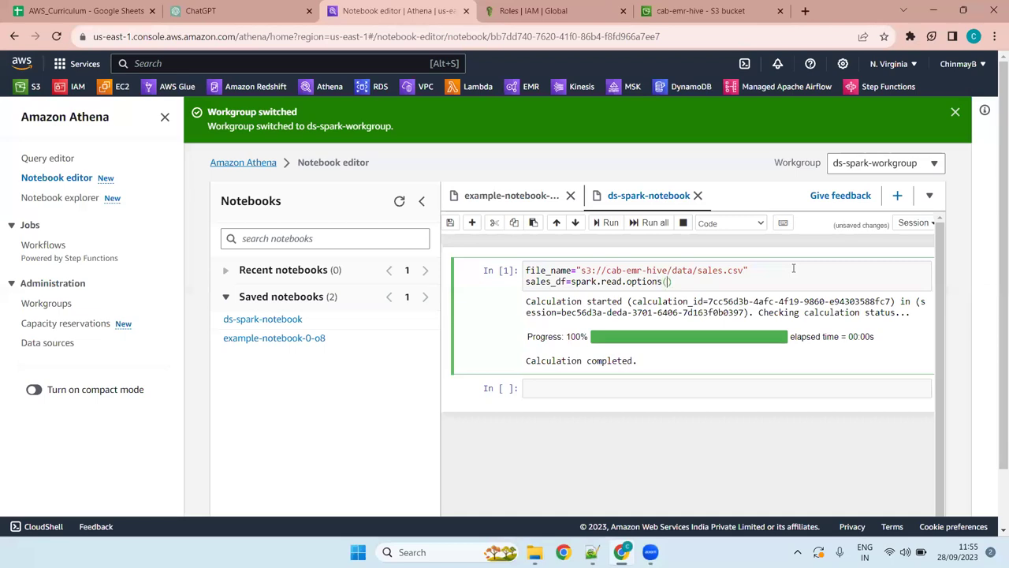
{"action": "type", "text": "'header','True"}
{"action": "key", "text": "End"}
{"action": "type", "text": ".optio"}
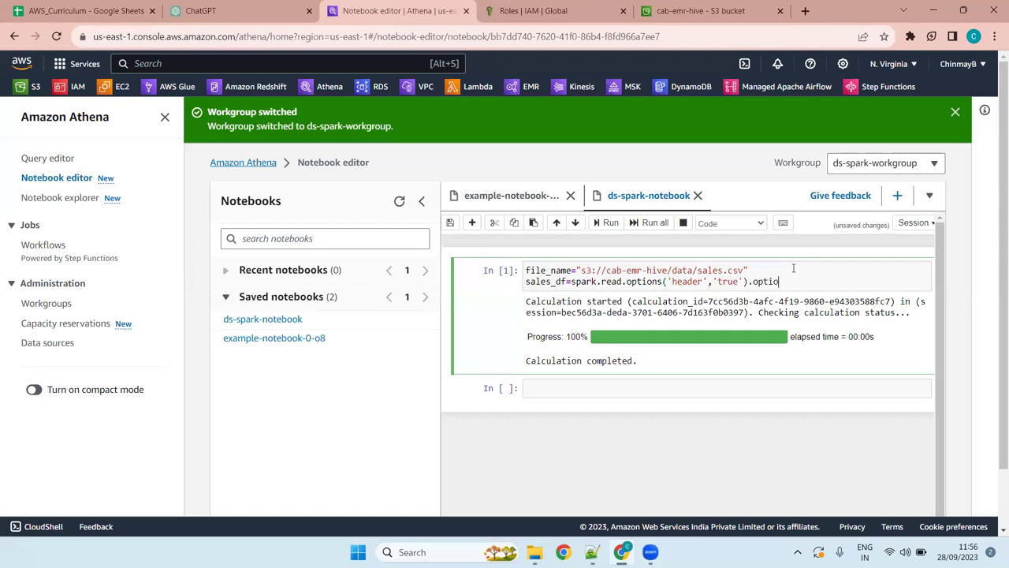
Complete the second chained call with an opening quote and correct both method names to option
{"action": "type", "text": "ns()"}
{"action": "key", "text": "Left"}
{"action": "type", "text": "'"}
{"action": "key", "text": "BackSpace"}
{"action": "key", "text": "Left"}
{"action": "key", "text": "Left"}
{"action": "key", "text": "Left"}
{"action": "key", "text": "BackSpace"}
{"action": "key", "text": "ctrl+Right"}
{"action": "key", "text": "ctrl+Right"}
{"action": "key", "text": "ctrl+Right"}
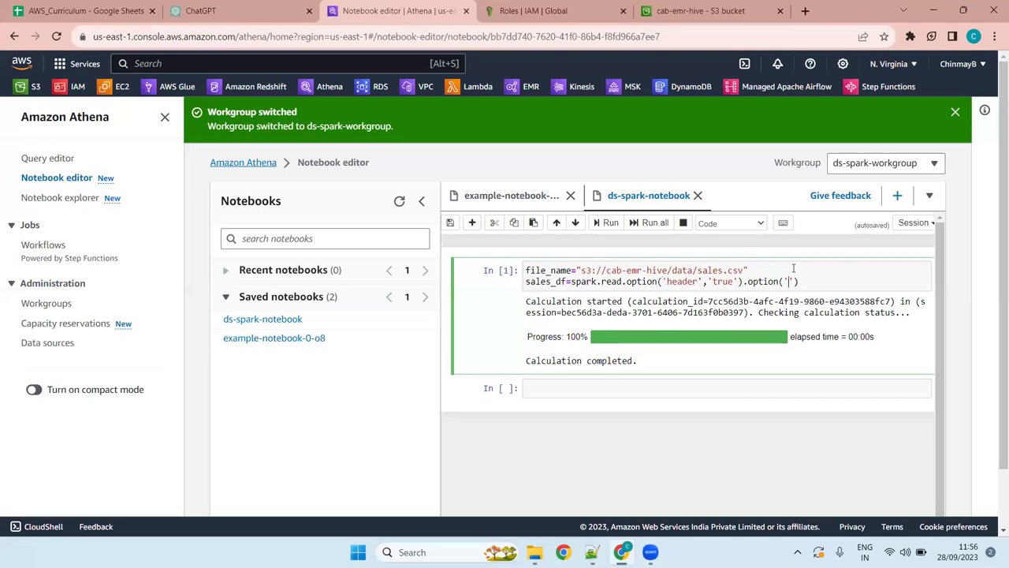
Fill in the second option call with 'inferSchema','true', using a capital S in the option name
{"action": "type", "text": "inferschema"}
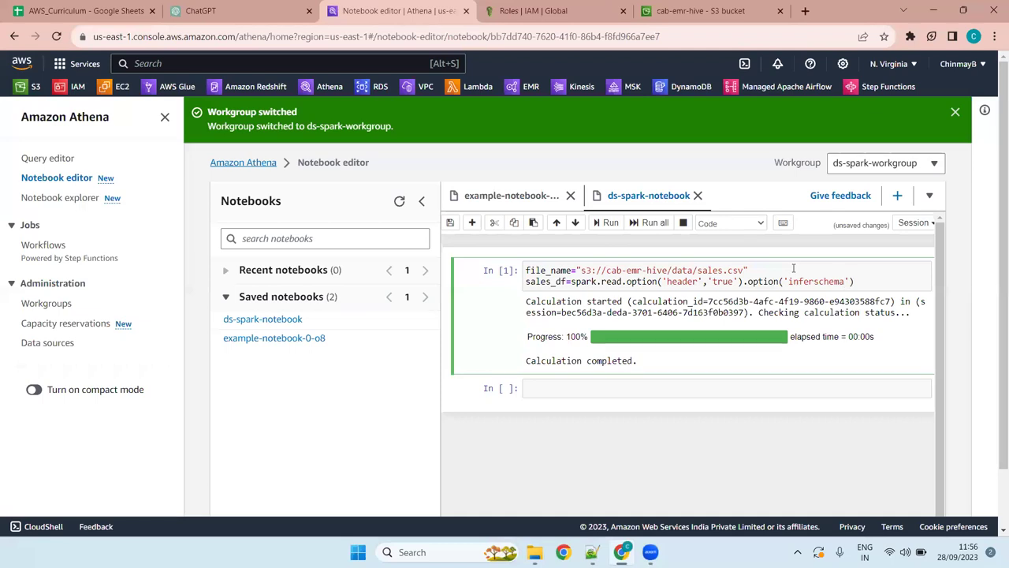
{"action": "type", "text": "','true')"}
{"action": "key", "text": "Left"}
{"action": "key", "text": "Left"}
{"action": "key", "text": "Left"}
{"action": "key", "text": "Left"}
{"action": "key", "text": "Left"}
{"action": "key", "text": "Left"}
{"action": "key", "text": "Left"}
{"action": "key", "text": "Left"}
{"action": "key", "text": "Left"}
{"action": "key", "text": "Left"}
{"action": "key", "text": "Left"}
{"action": "key", "text": "Left"}
{"action": "key", "text": "Left"}
{"action": "key", "text": "Left"}
{"action": "key", "text": "Left"}
{"action": "key", "text": "Delete"}
{"action": "type", "text": "S"}
{"action": "key", "text": "Right"}
{"action": "key", "text": "Right"}
{"action": "key", "text": "Right"}
{"action": "key", "text": "Right"}
{"action": "key", "text": "Right"}
{"action": "key", "text": "Right"}
{"action": "key", "text": "Right"}
{"action": "key", "text": "Right"}
{"action": "key", "text": "Right"}
{"action": "key", "text": "Right"}
{"action": "key", "text": "Right"}
{"action": "key", "text": "Right"}
{"action": "key", "text": "Right"}
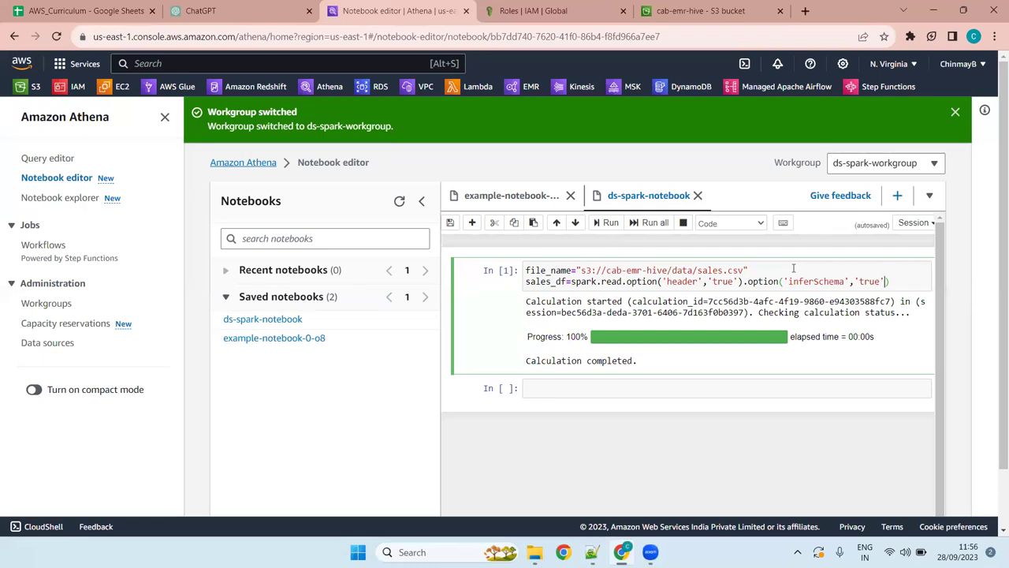
{"action": "key", "text": "Left"}
{"action": "key", "text": "Left"}
{"action": "key", "text": "Left"}
{"action": "key", "text": "Left"}
{"action": "key", "text": "Left"}
{"action": "key", "text": "Left"}
{"action": "key", "text": "Left"}
{"action": "key", "text": "Left"}
{"action": "key", "text": "Left"}
{"action": "key", "text": "Left"}
{"action": "key", "text": "Left"}
{"action": "key", "text": "Left"}
{"action": "key", "text": "Left"}
{"action": "key", "text": "Left"}
{"action": "key", "text": "Left"}
{"action": "key", "text": "Left"}
{"action": "key", "text": "Left"}
{"action": "key", "text": "Right"}
{"action": "key", "text": "Right"}
{"action": "key", "text": "Right"}
{"action": "key", "text": "Right"}
{"action": "key", "text": "Right"}
{"action": "key", "text": "Right"}
{"action": "key", "text": "Right"}
{"action": "key", "text": "Right"}
{"action": "key", "text": "Right"}
{"action": "key", "text": "Right"}
{"action": "key", "text": "Right"}
{"action": "key", "text": "Left"}
{"action": "key", "text": "Left"}
{"action": "key", "text": "Left"}
{"action": "key", "text": "Left"}
{"action": "key", "text": "Left"}
{"action": "key", "text": "Left"}
{"action": "key", "text": "Left"}
{"action": "key", "text": "Left"}
{"action": "key", "text": "Left"}
{"action": "key", "text": "Left"}
{"action": "key", "text": "Left"}
Finish the sales_df line by chaining .csv(file_name) after the inferSchema option
{"action": "type", "text": "."}
{"action": "type", "text": "o"}
{"action": "key", "text": "BackSpace"}
{"action": "type", "text": "csv("}
{"action": "double_click", "coordinate": [552, 270]}
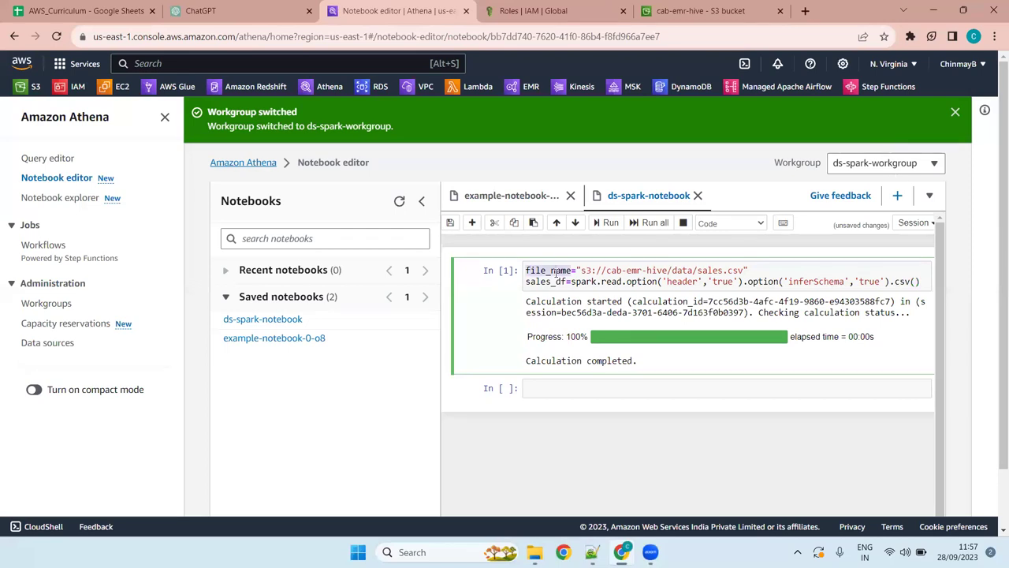
{"action": "left_click", "coordinate": [916, 281]}
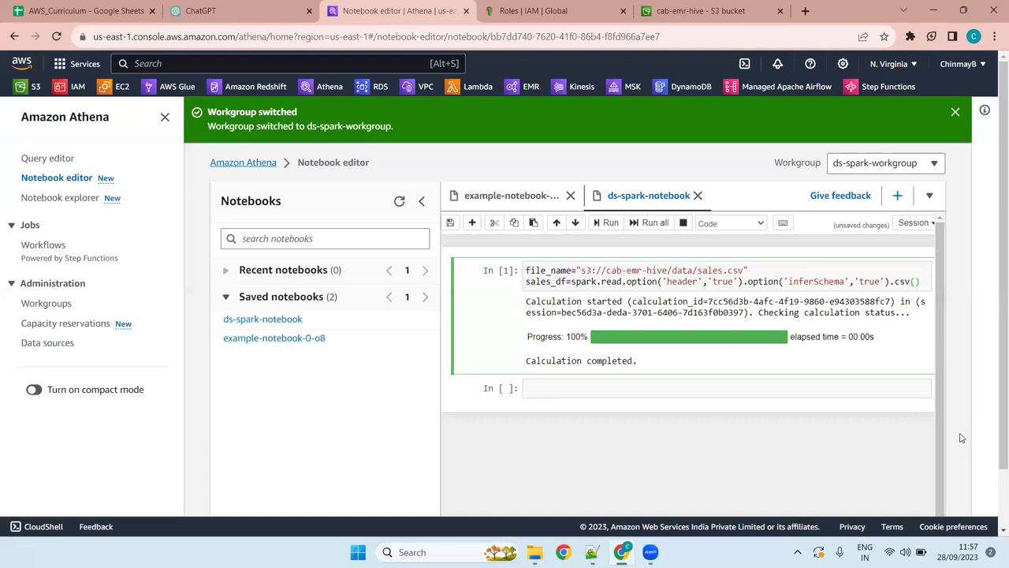
{"action": "key", "text": "ctrl+v"}
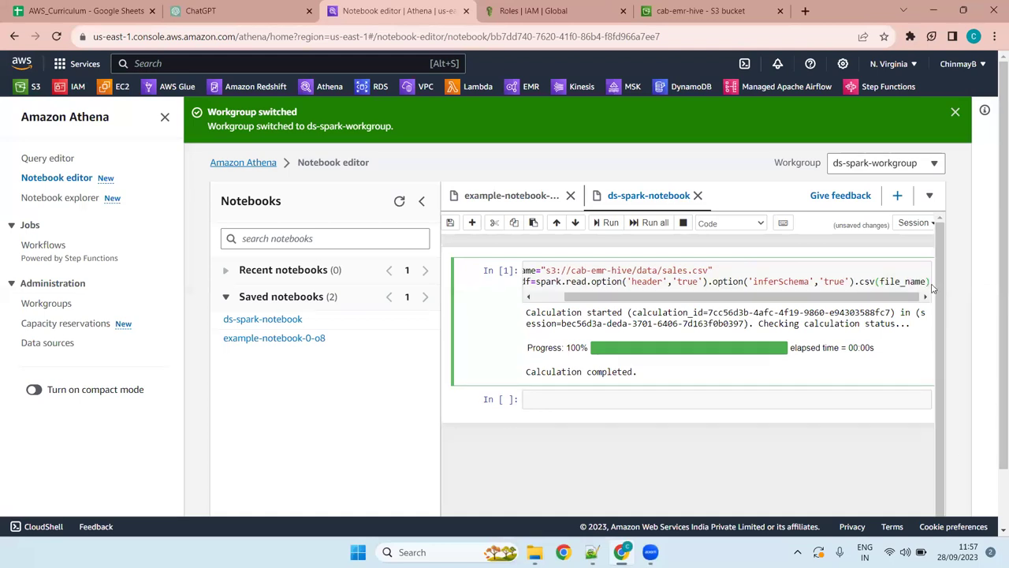
Add sales_df.show() as the cell's third line and run the cell
{"action": "key", "text": "Return"}
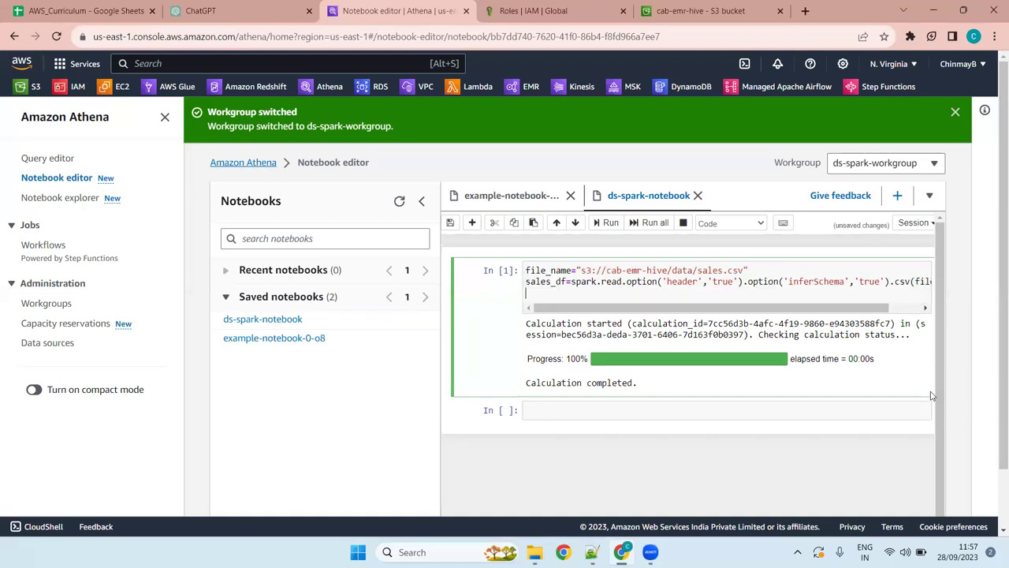
{"action": "type", "text": "sales_df.show"}
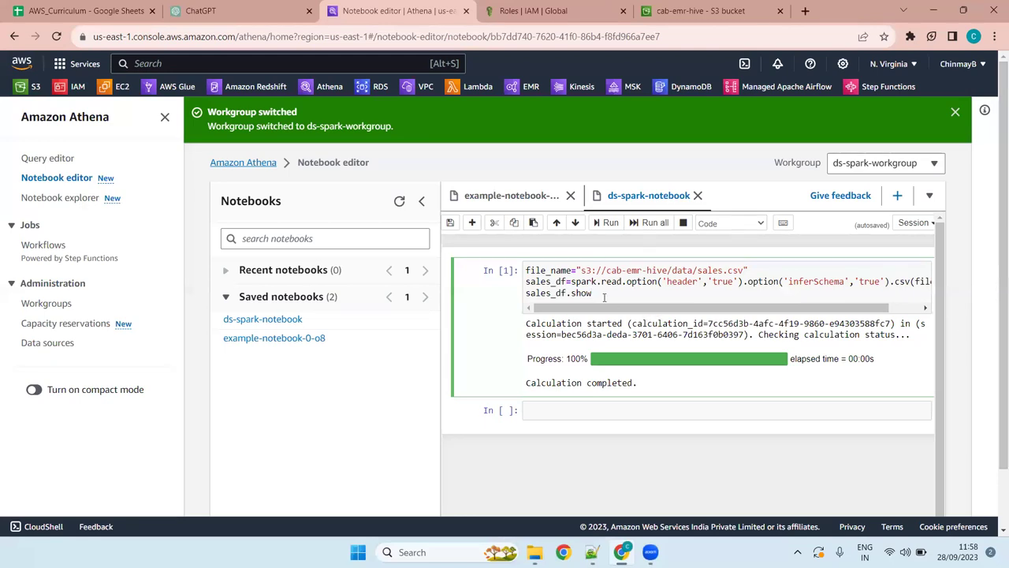
{"action": "type", "text": "()"}
{"action": "left_click", "coordinate": [610, 224]}
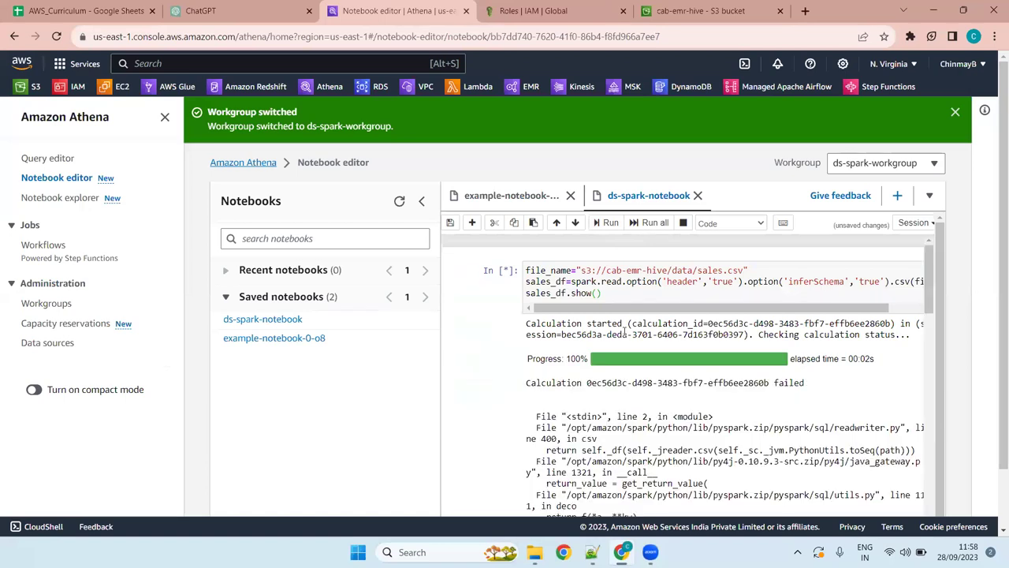
Read through the cell's calculation output and its stack trace
{"action": "scroll", "coordinate": [711, 384], "scroll_direction": "down", "scroll_amount": 5}
{"action": "scroll", "coordinate": [711, 384], "scroll_direction": "down", "scroll_amount": 10}
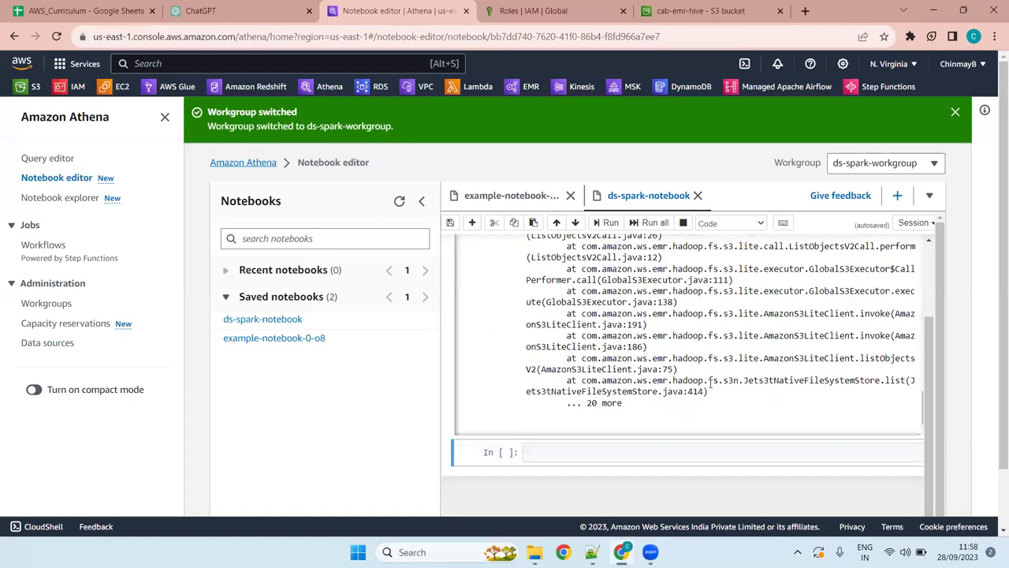
{"action": "scroll", "coordinate": [709, 375], "scroll_direction": "up", "scroll_amount": 10}
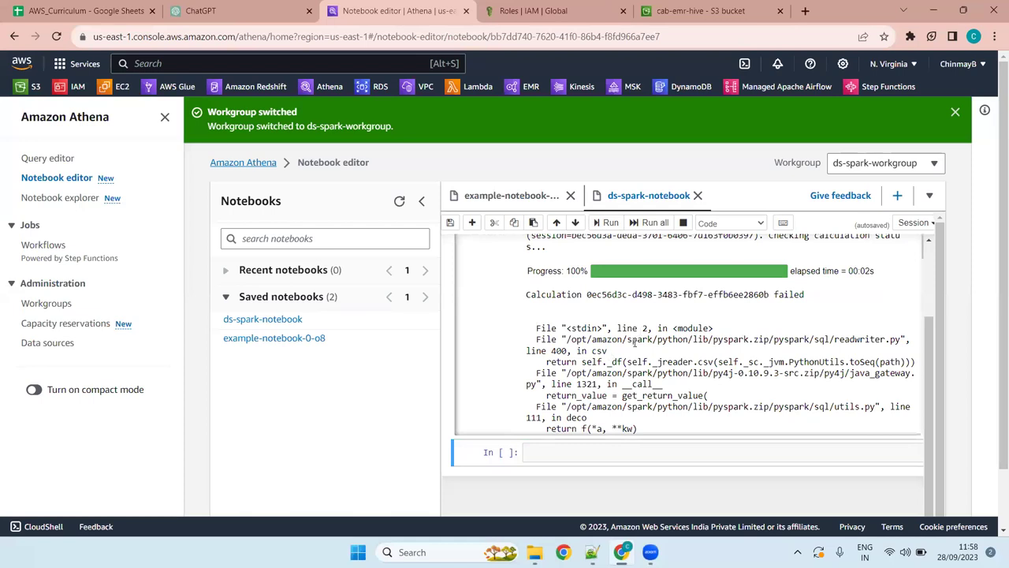
{"action": "scroll", "coordinate": [640, 342], "scroll_direction": "up", "scroll_amount": 2}
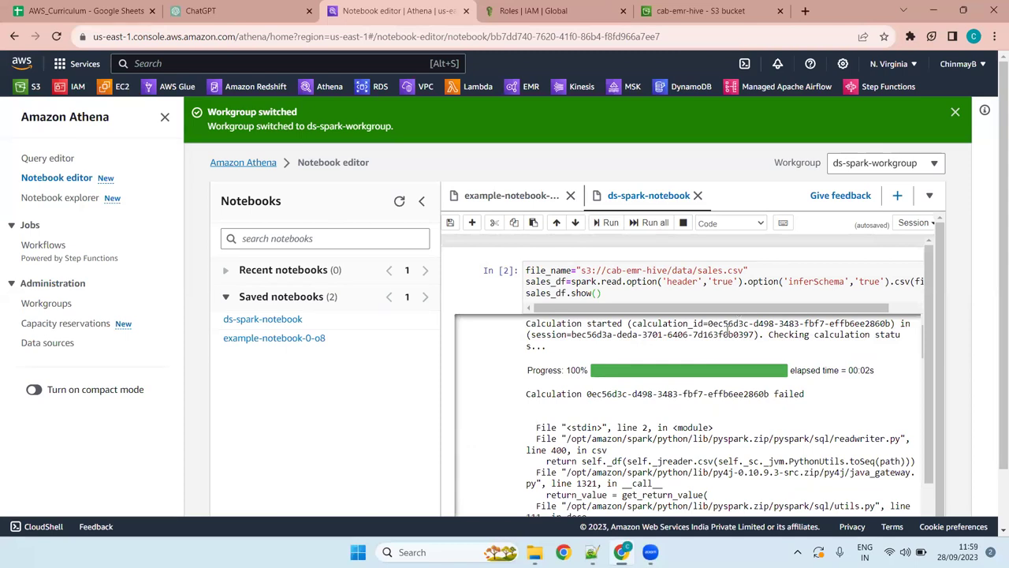
Check which service role ds-spark-workgroup uses in its IAM role configuration, and leave the workgroup settings without saving
{"action": "left_click", "coordinate": [545, 5]}
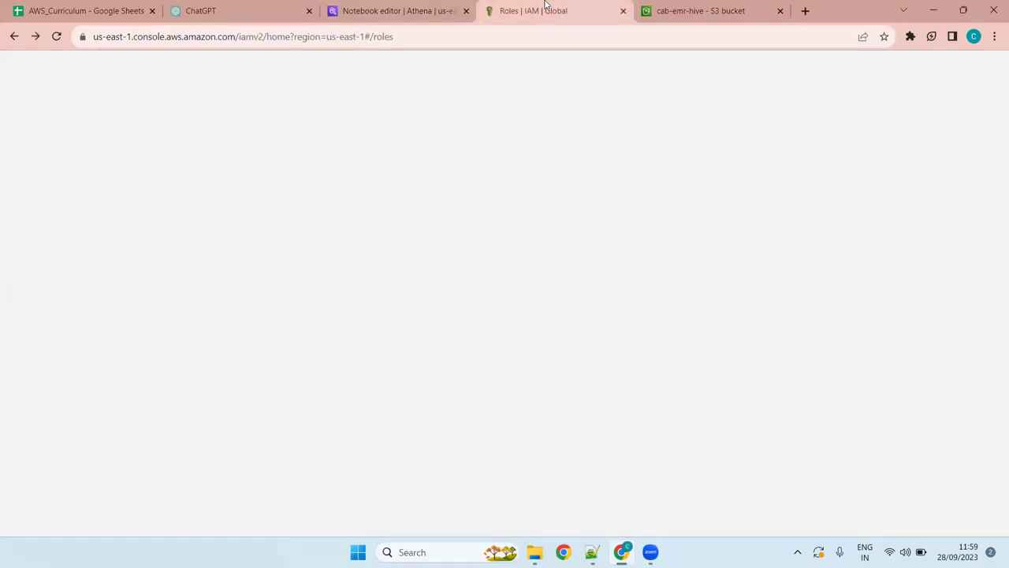
{"action": "left_click", "coordinate": [402, 11]}
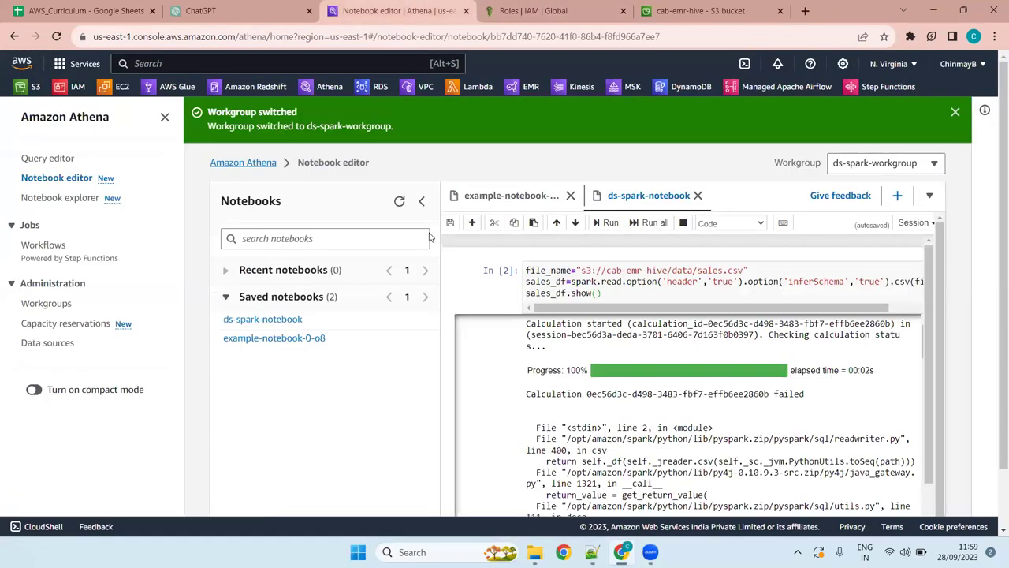
{"action": "left_click", "coordinate": [46, 304]}
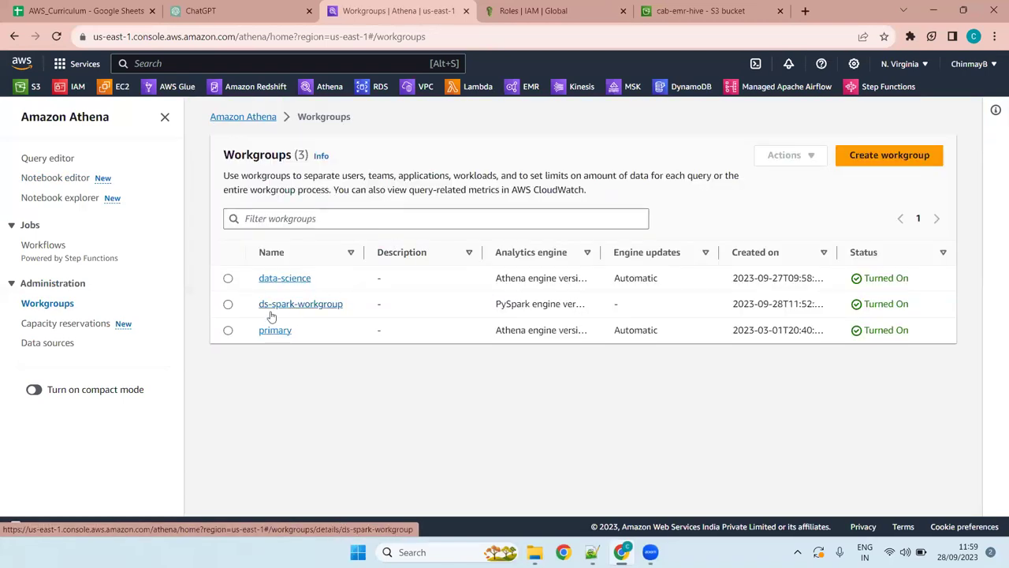
{"action": "left_click", "coordinate": [315, 303]}
{"action": "left_click", "coordinate": [789, 156]}
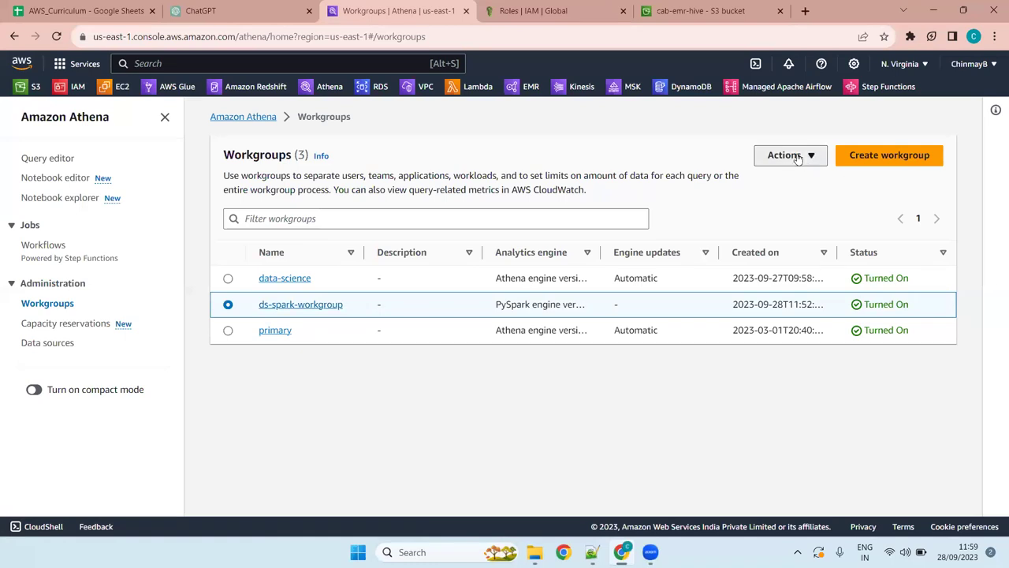
{"action": "left_click", "coordinate": [798, 177]}
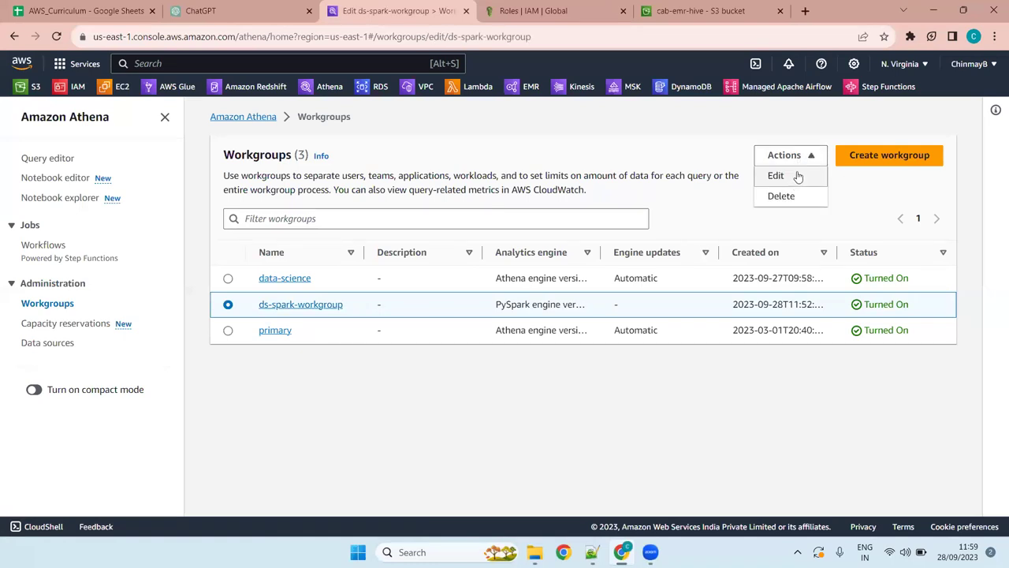
{"action": "scroll", "coordinate": [405, 305], "scroll_direction": "down", "scroll_amount": 10}
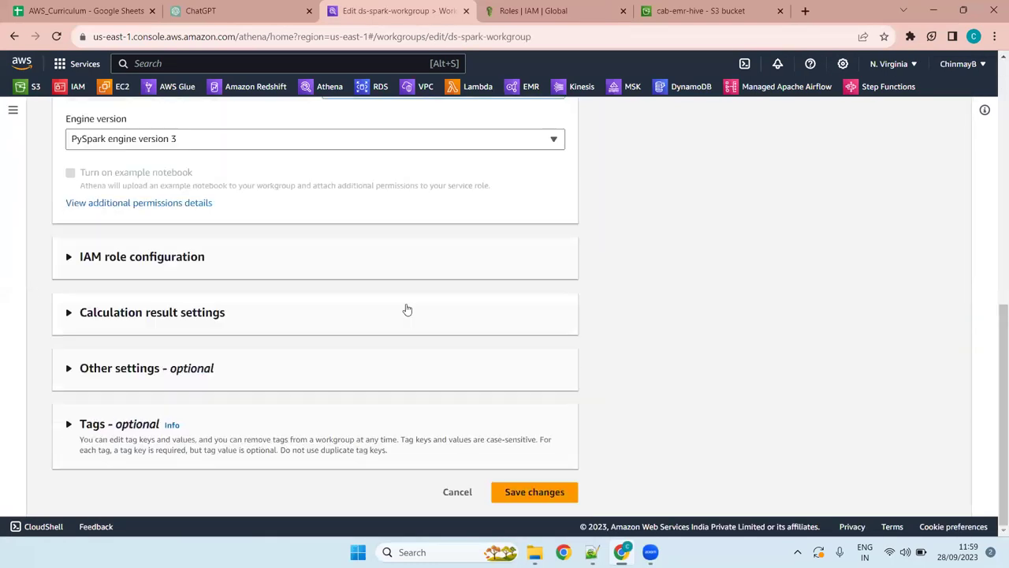
{"action": "left_click", "coordinate": [109, 259]}
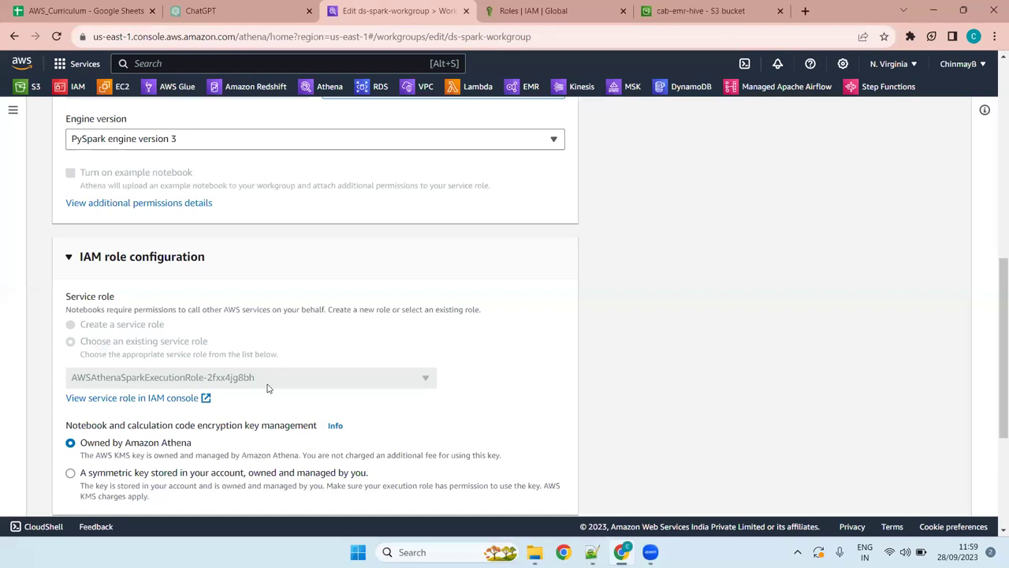
{"action": "scroll", "coordinate": [331, 289], "scroll_direction": "up", "scroll_amount": 10}
{"action": "scroll", "coordinate": [213, 371], "scroll_direction": "down", "scroll_amount": 15}
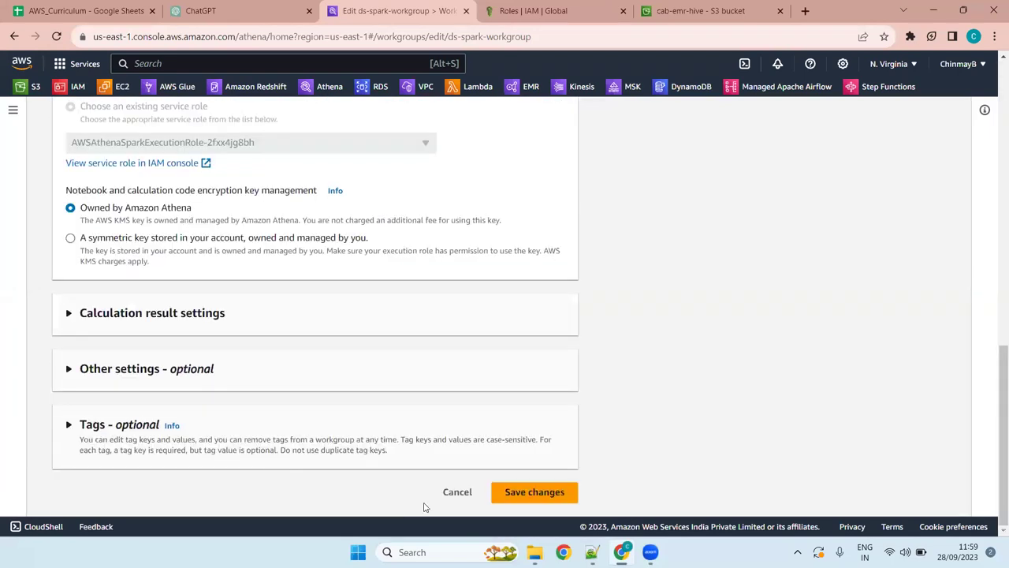
{"action": "left_click", "coordinate": [445, 492]}
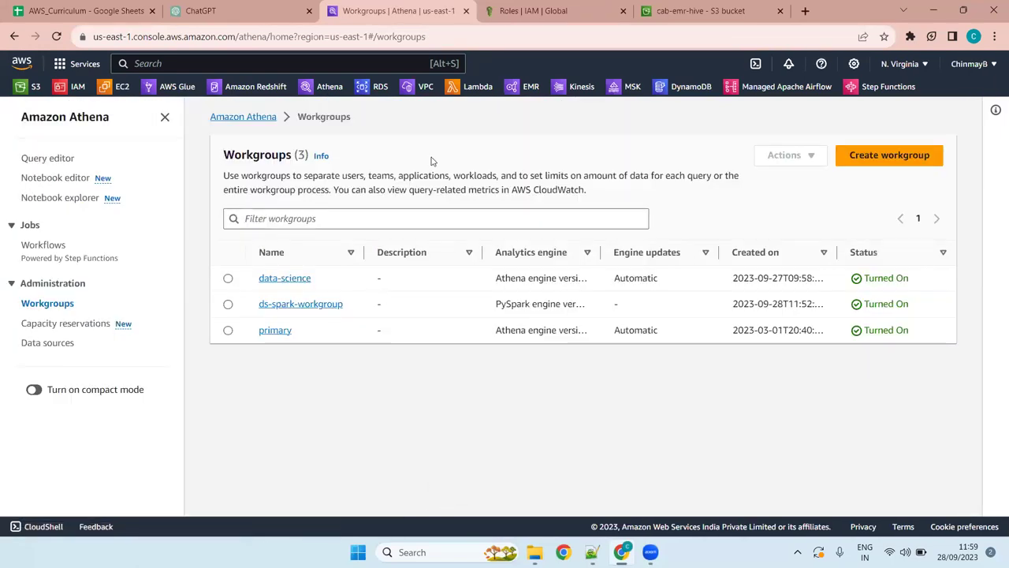
Switch to the IAM roles page, filter a refreshed role list by "athena", and open AWSAthenaSparkExecutionRole-2fxx4jg8bh
{"action": "left_click", "coordinate": [514, 7]}
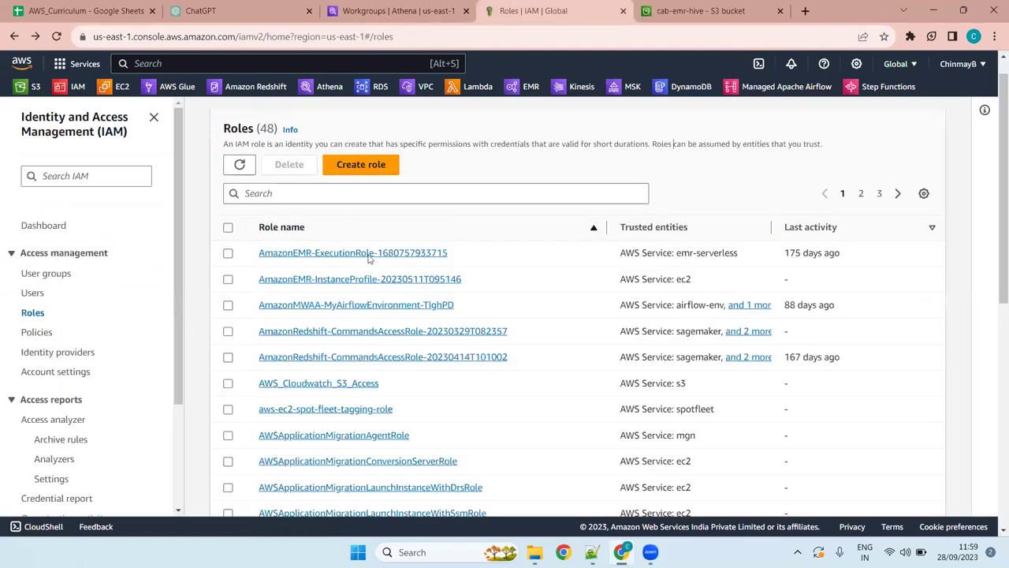
{"action": "left_click", "coordinate": [369, 193]}
{"action": "type", "text": "athena"}
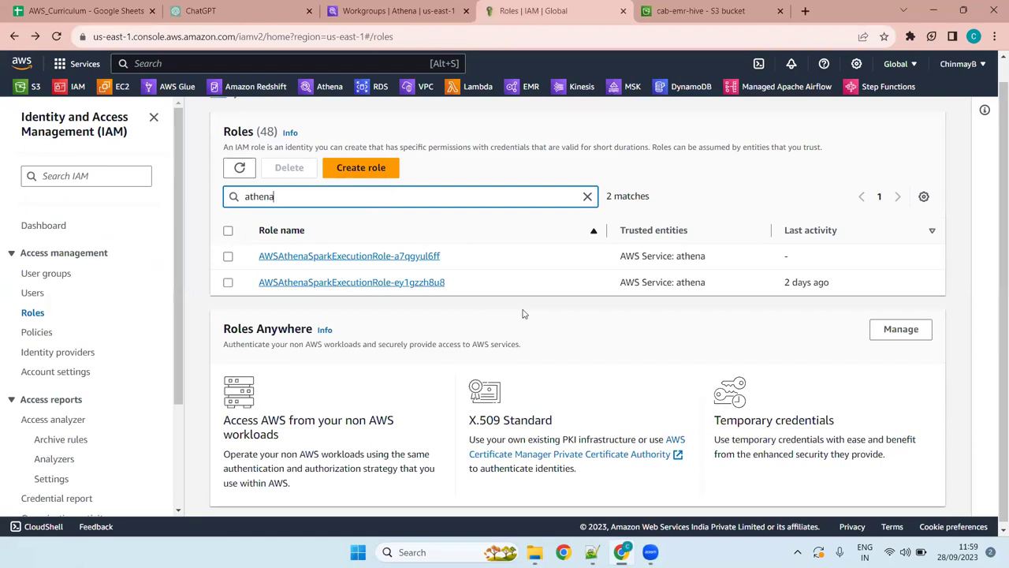
{"action": "left_click", "coordinate": [239, 167]}
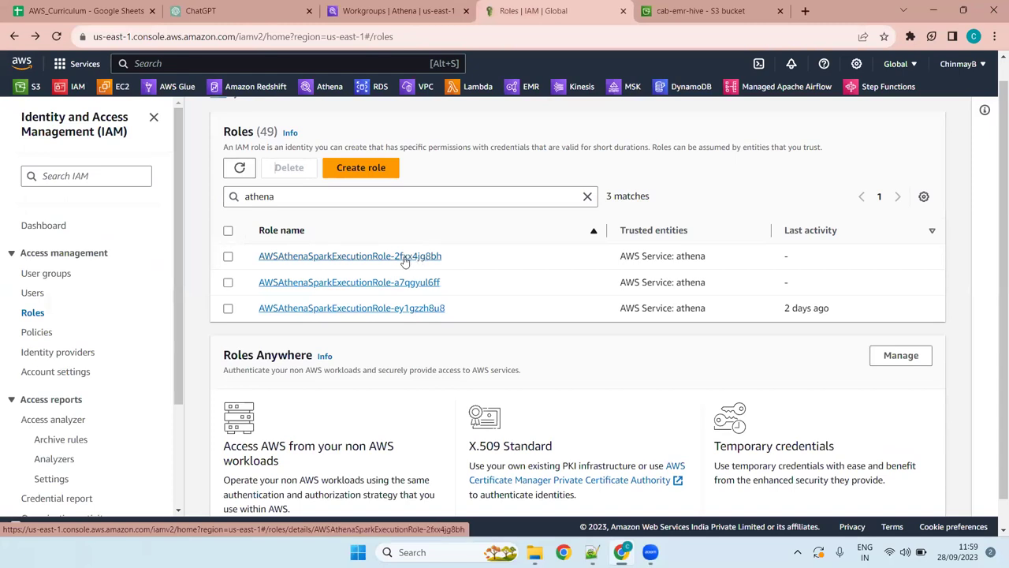
{"action": "left_click", "coordinate": [404, 259]}
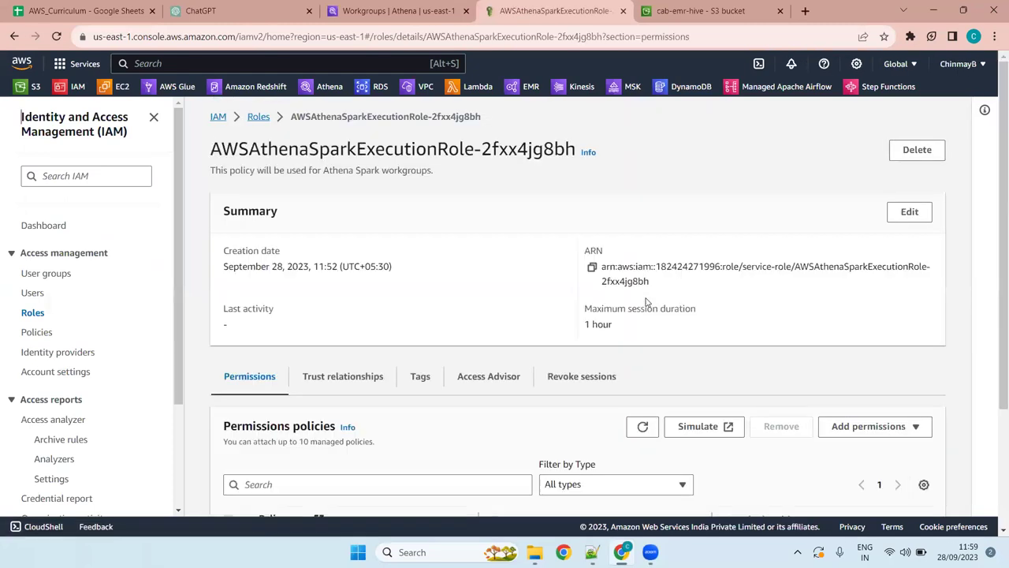
Attach the AmazonS3FullAccess managed policy to the role and check its list of permissions policies
{"action": "scroll", "coordinate": [680, 354], "scroll_direction": "down", "scroll_amount": 4}
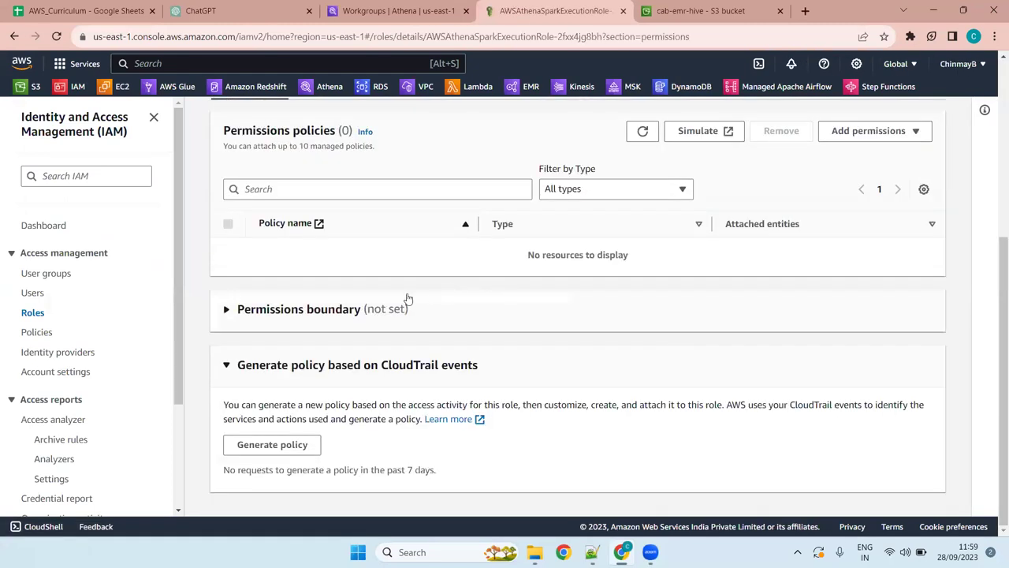
{"action": "scroll", "coordinate": [815, 292], "scroll_direction": "up", "scroll_amount": 4}
{"action": "scroll", "coordinate": [818, 367], "scroll_direction": "down", "scroll_amount": 4}
{"action": "left_click", "coordinate": [867, 134]}
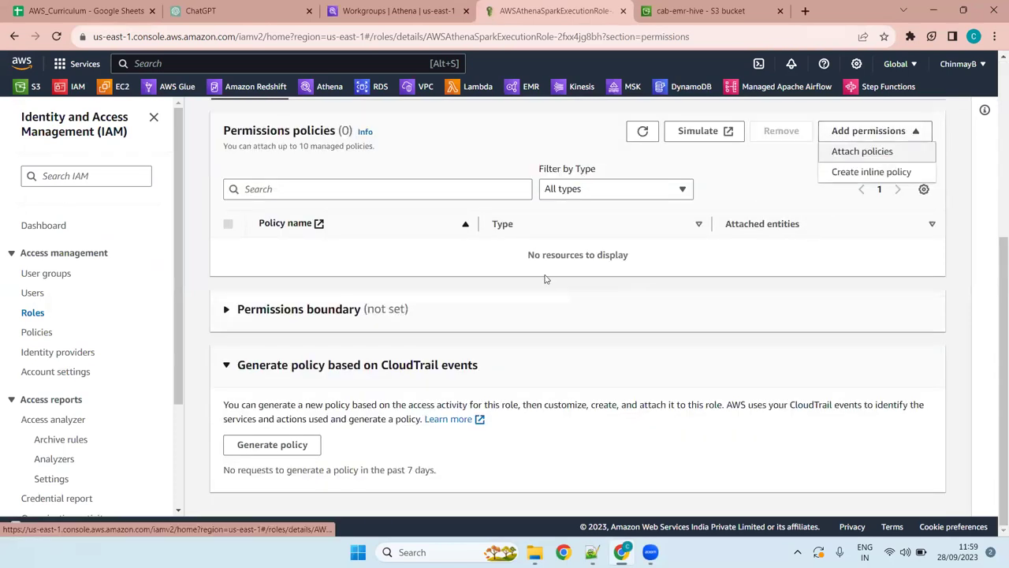
{"action": "left_click", "coordinate": [862, 151]}
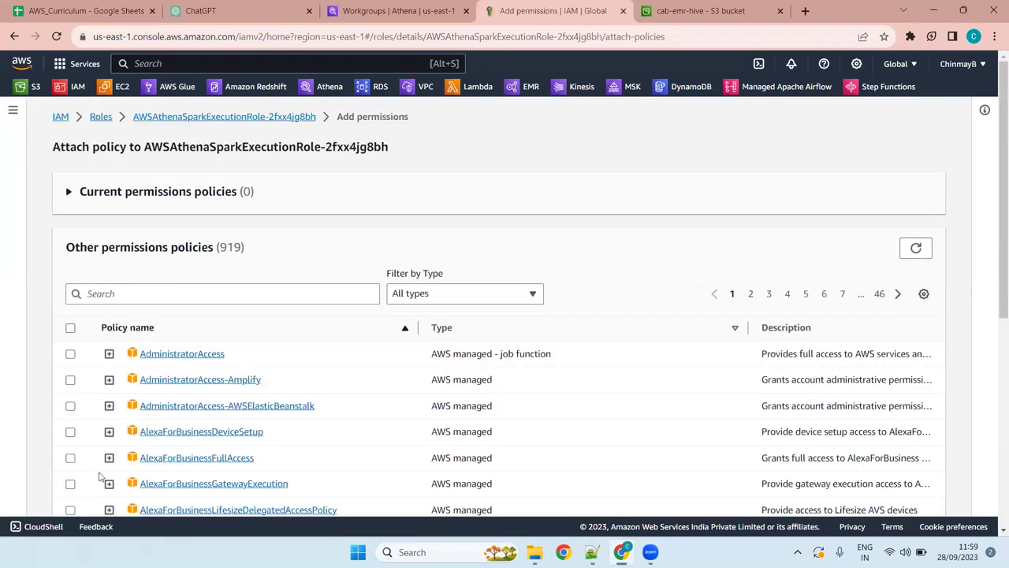
{"action": "left_click", "coordinate": [220, 288]}
{"action": "type", "text": "s3"}
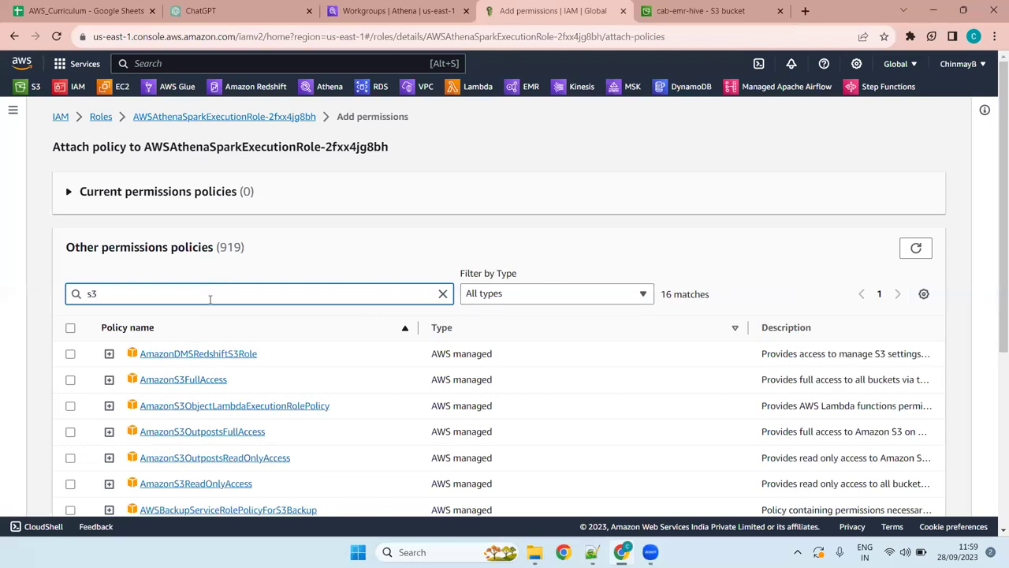
{"action": "left_click", "coordinate": [71, 381]}
{"action": "scroll", "coordinate": [934, 481], "scroll_direction": "down", "scroll_amount": 5}
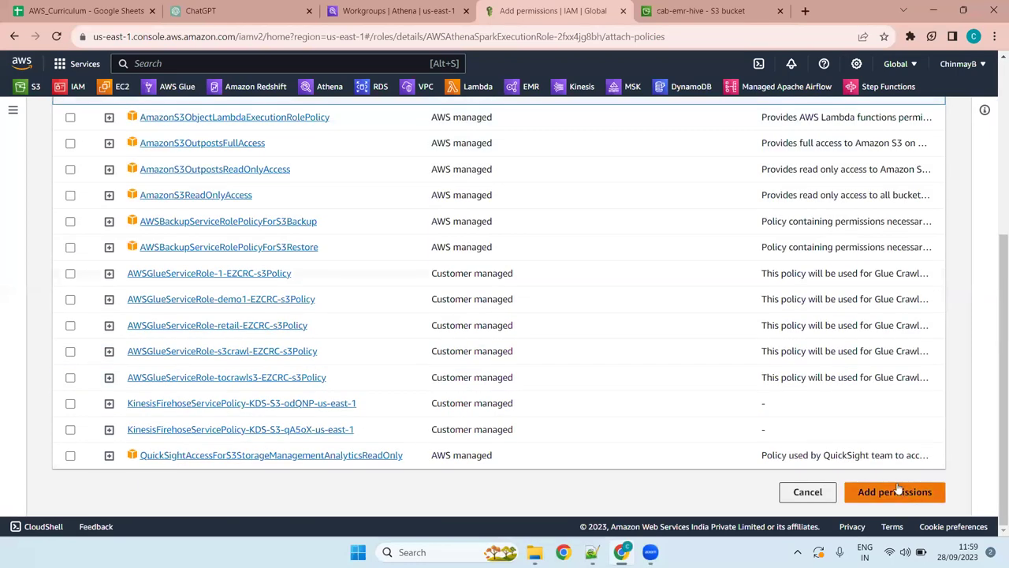
{"action": "left_click", "coordinate": [896, 488]}
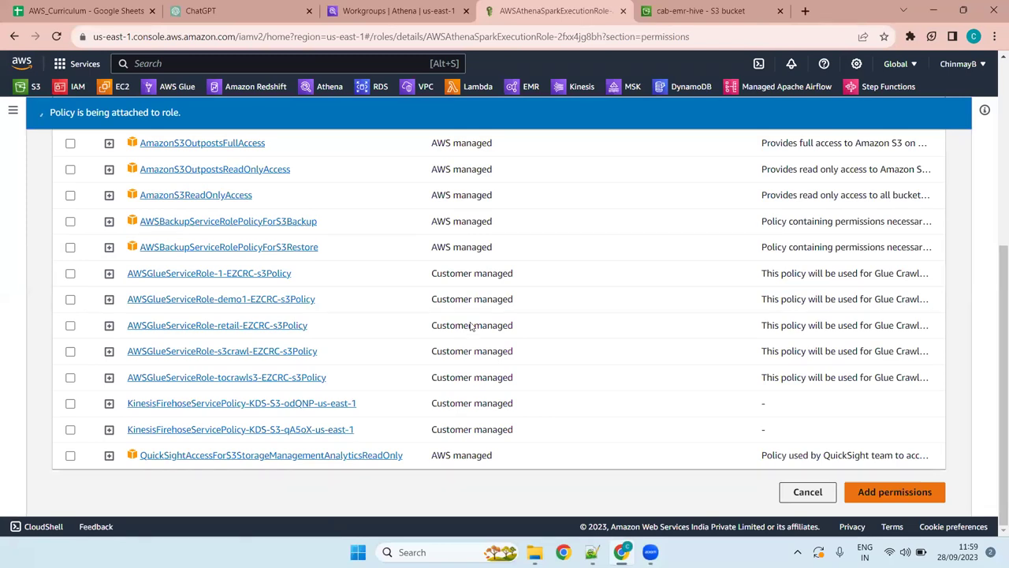
{"action": "scroll", "coordinate": [516, 338], "scroll_direction": "down", "scroll_amount": 4}
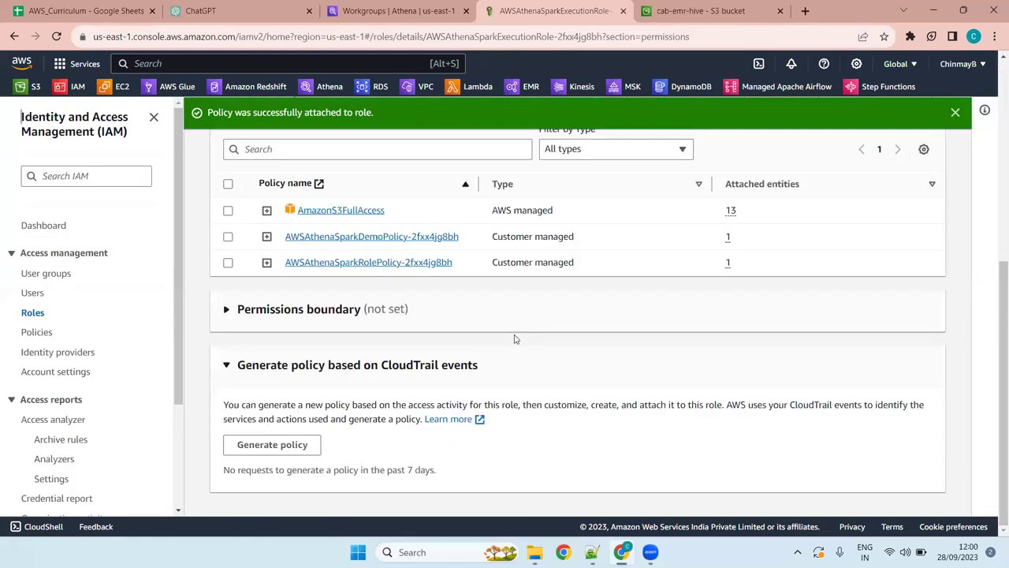
{"action": "scroll", "coordinate": [516, 338], "scroll_direction": "up", "scroll_amount": 5}
{"action": "scroll", "coordinate": [515, 339], "scroll_direction": "up", "scroll_amount": 5}
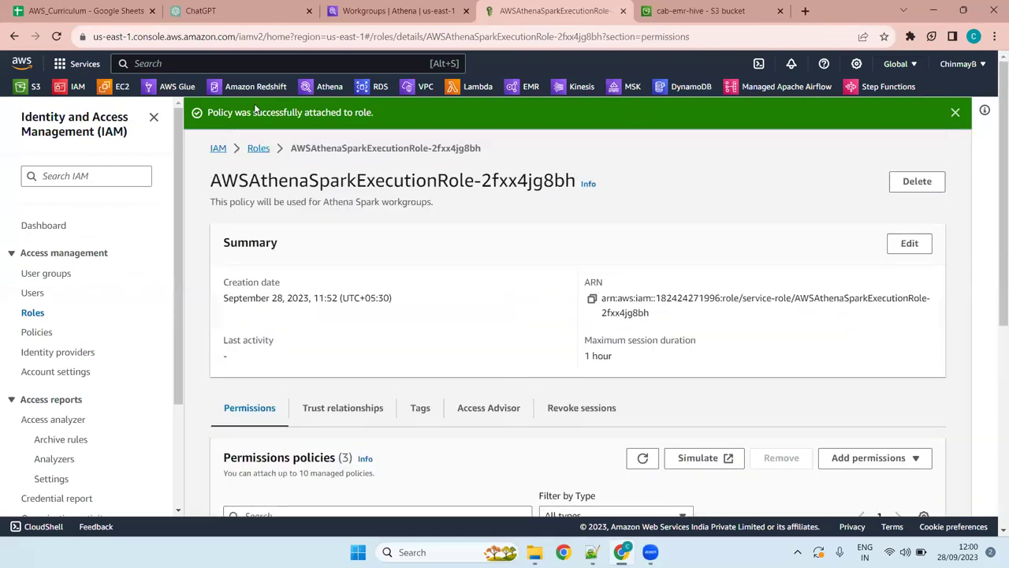
Switch back to Athena, open ds-spark-notebook in the notebook editor, and rerun the cell that reads sales.csv
{"action": "left_click", "coordinate": [368, 5]}
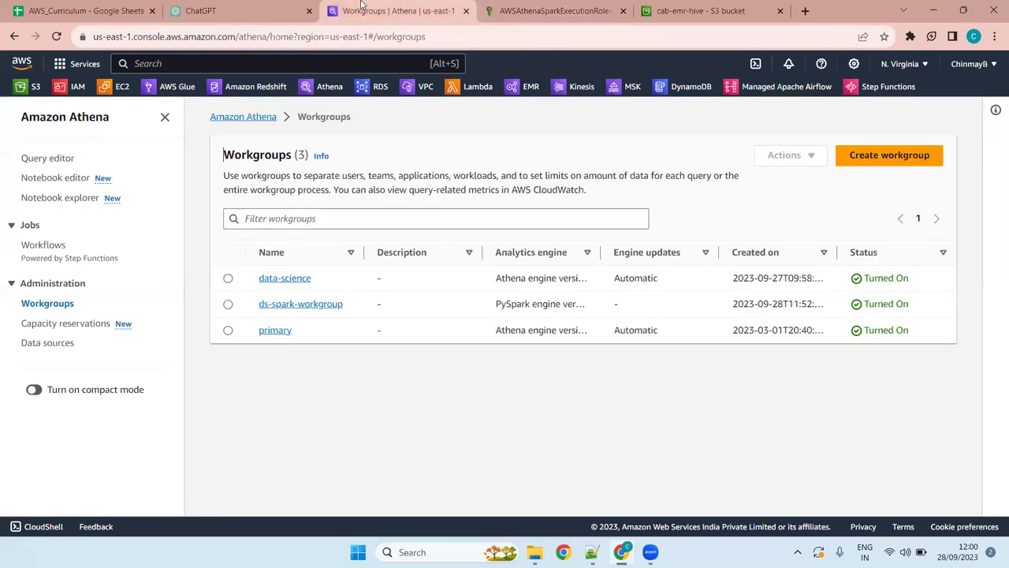
{"action": "left_click", "coordinate": [54, 186]}
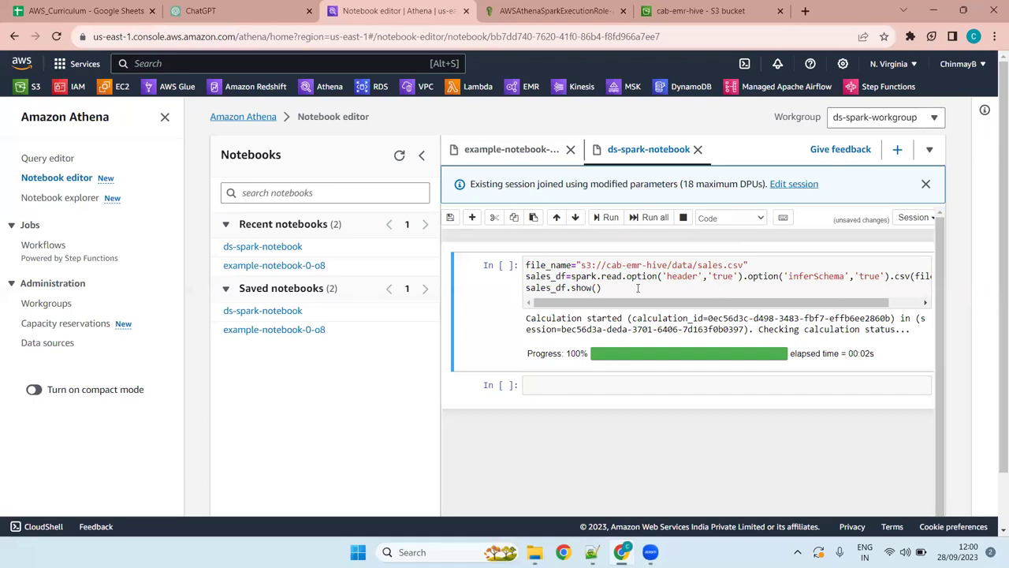
{"action": "left_click", "coordinate": [608, 217]}
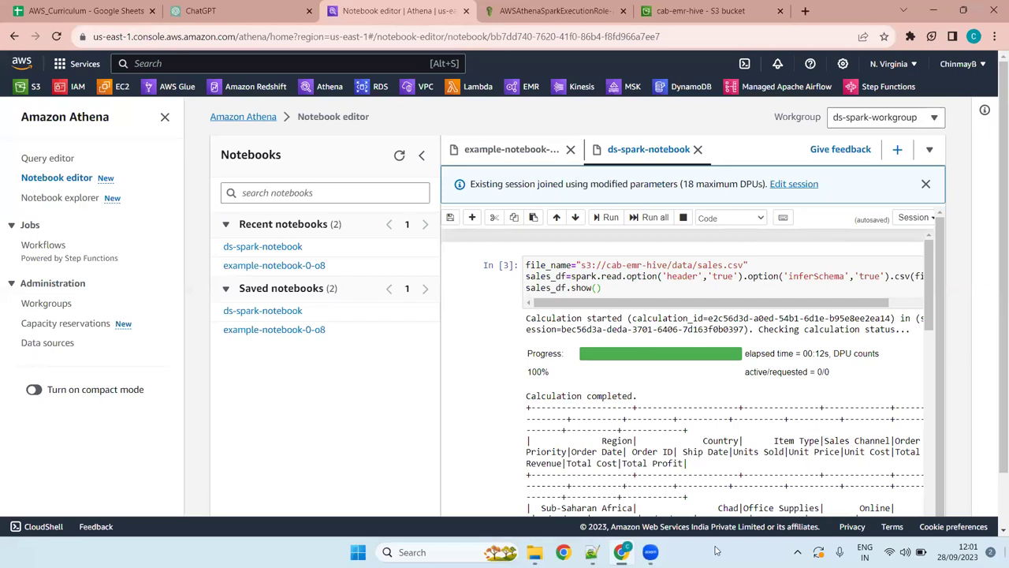
Look through the rows output by sales_df.show() and the notice about the joined session's modified parameters
{"action": "scroll", "coordinate": [696, 396], "scroll_direction": "down", "scroll_amount": 10}
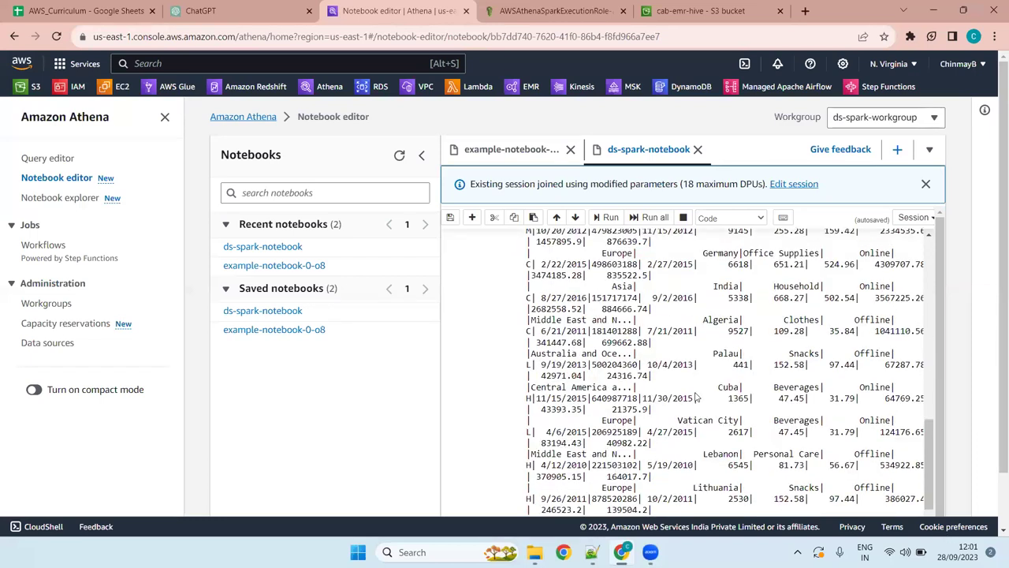
{"action": "scroll", "coordinate": [696, 397], "scroll_direction": "down", "scroll_amount": 2}
{"action": "scroll", "coordinate": [696, 397], "scroll_direction": "up", "scroll_amount": 10}
{"action": "scroll", "coordinate": [694, 397], "scroll_direction": "down", "scroll_amount": 10}
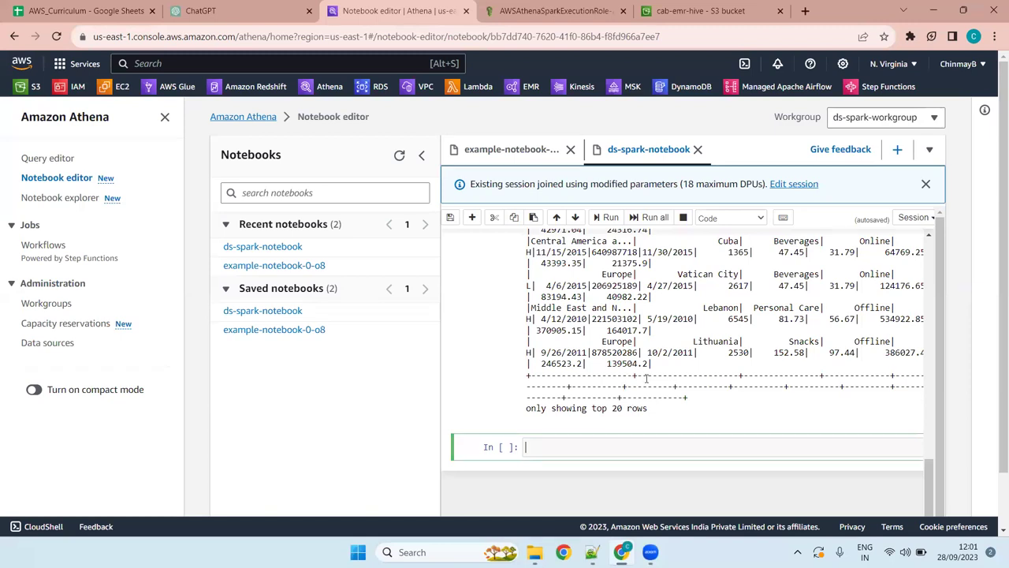
{"action": "scroll", "coordinate": [646, 379], "scroll_direction": "up", "scroll_amount": 10}
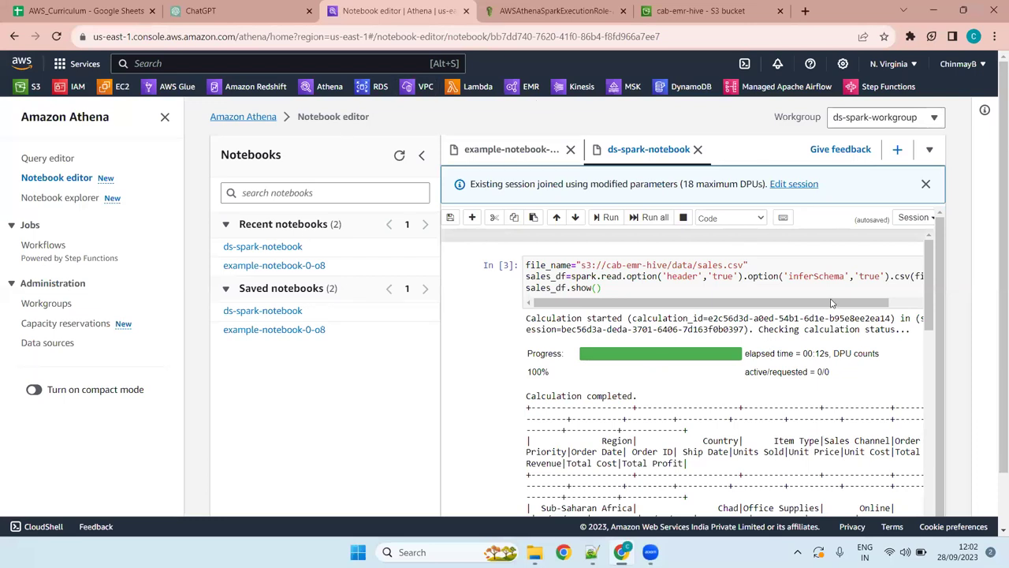
{"action": "left_click", "coordinate": [617, 288]}
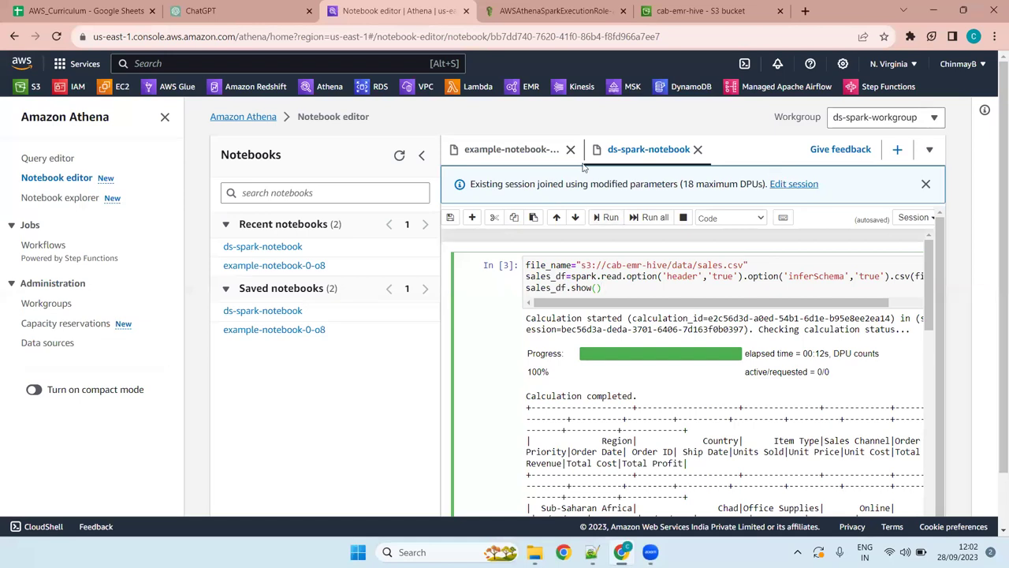
{"action": "left_click_drag", "start_coordinate": [591, 187], "coordinate": [679, 177]}
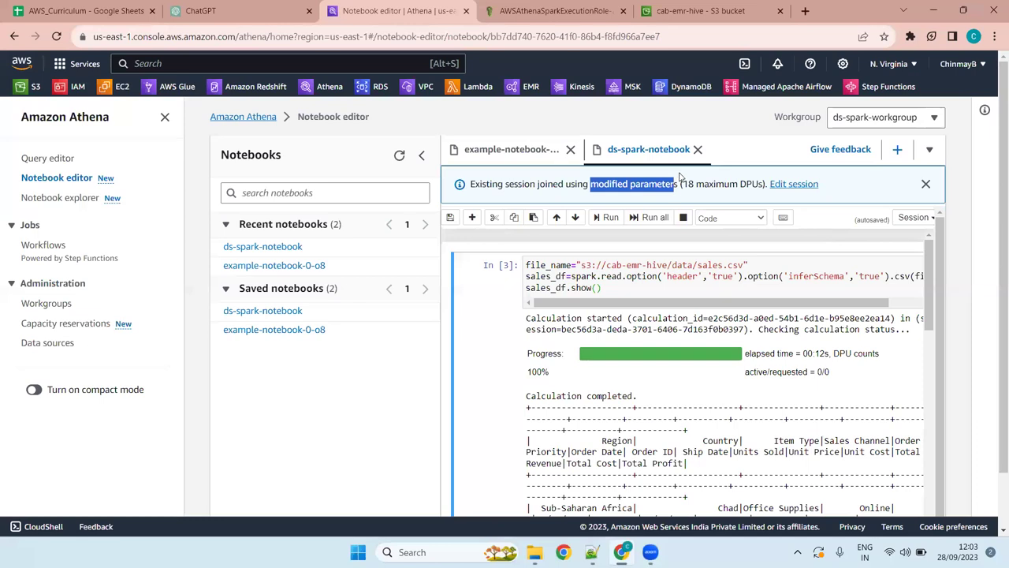
{"action": "left_click", "coordinate": [631, 184]}
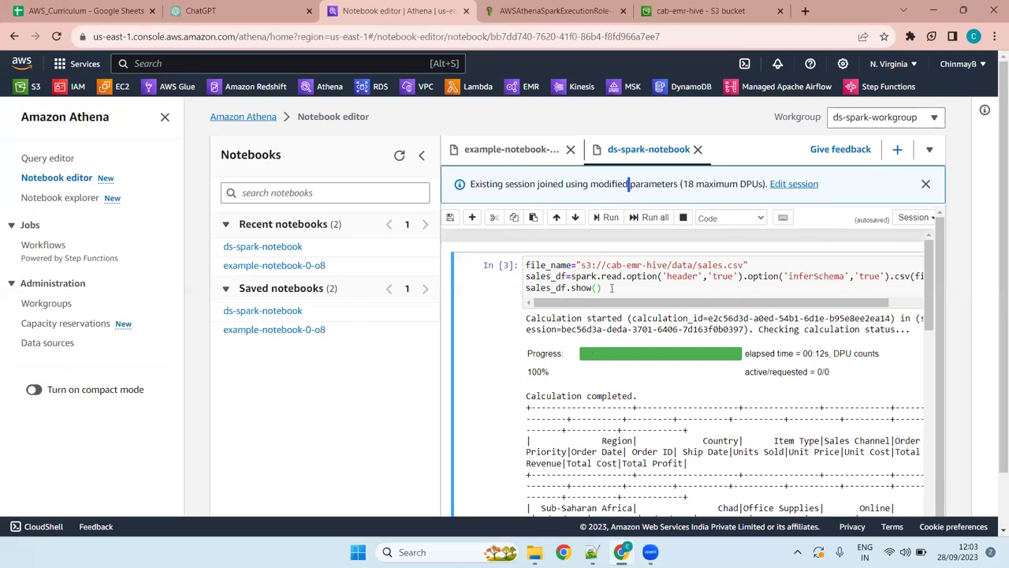
{"action": "scroll", "coordinate": [577, 441], "scroll_direction": "down", "scroll_amount": 10}
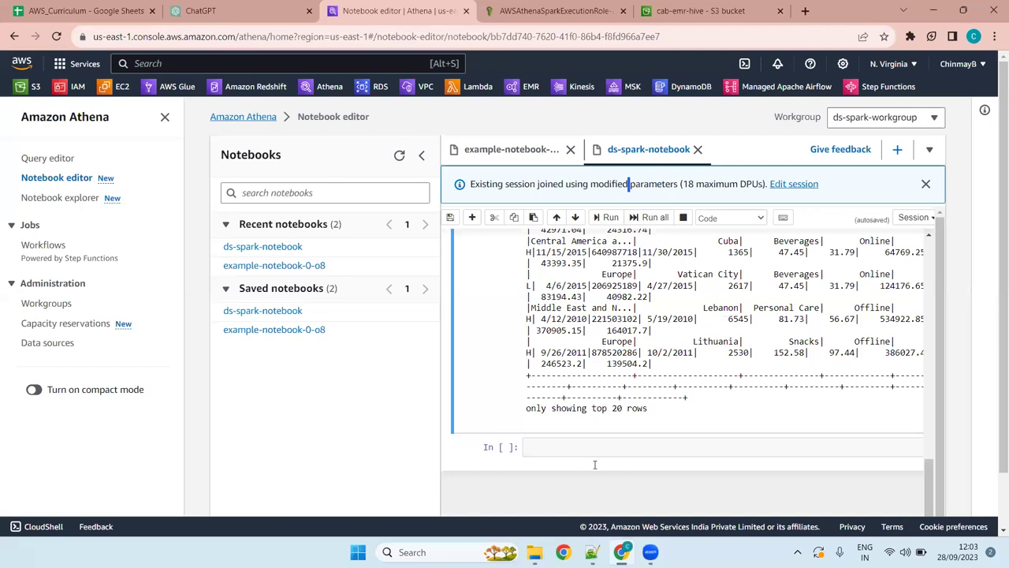
{"action": "left_click", "coordinate": [581, 453]}
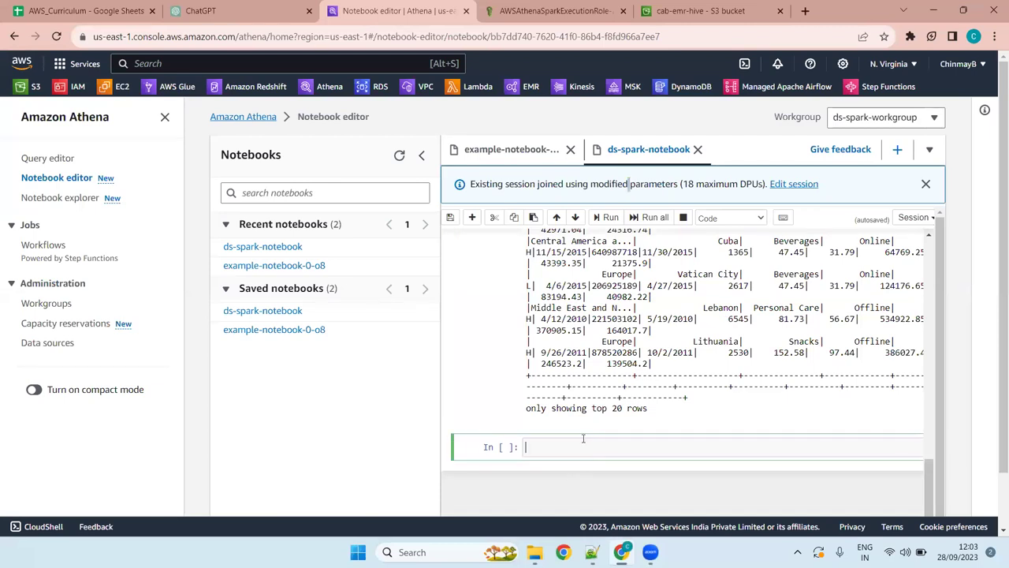
{"action": "scroll", "coordinate": [591, 439], "scroll_direction": "up", "scroll_amount": 10}
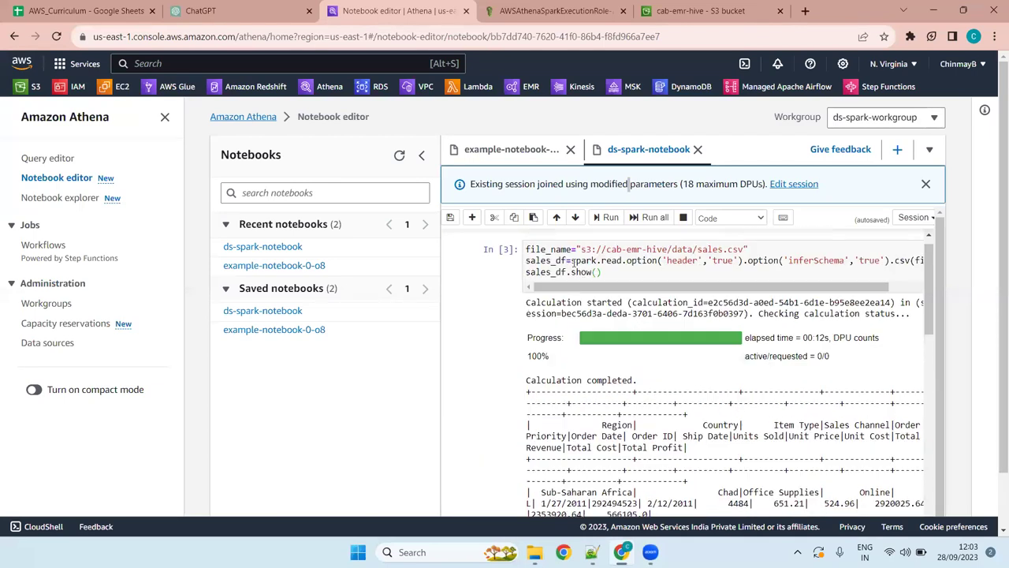
{"action": "scroll", "coordinate": [573, 261], "scroll_direction": "up", "scroll_amount": 1}
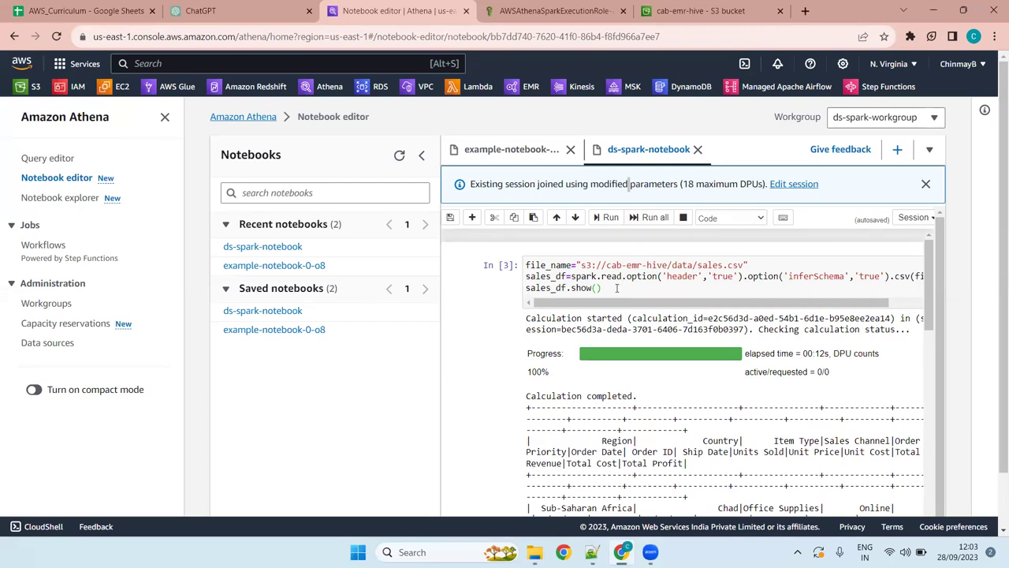
Close ds-spark-notebook and try to delete ds-spark-workgroup, confirming with the workgroup name
{"action": "left_click", "coordinate": [698, 154]}
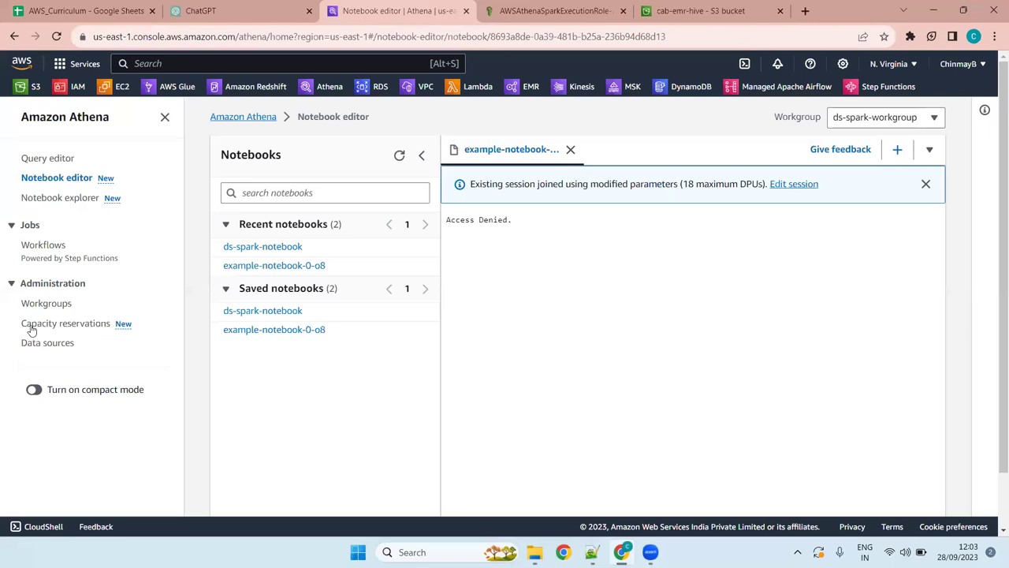
{"action": "left_click", "coordinate": [54, 306]}
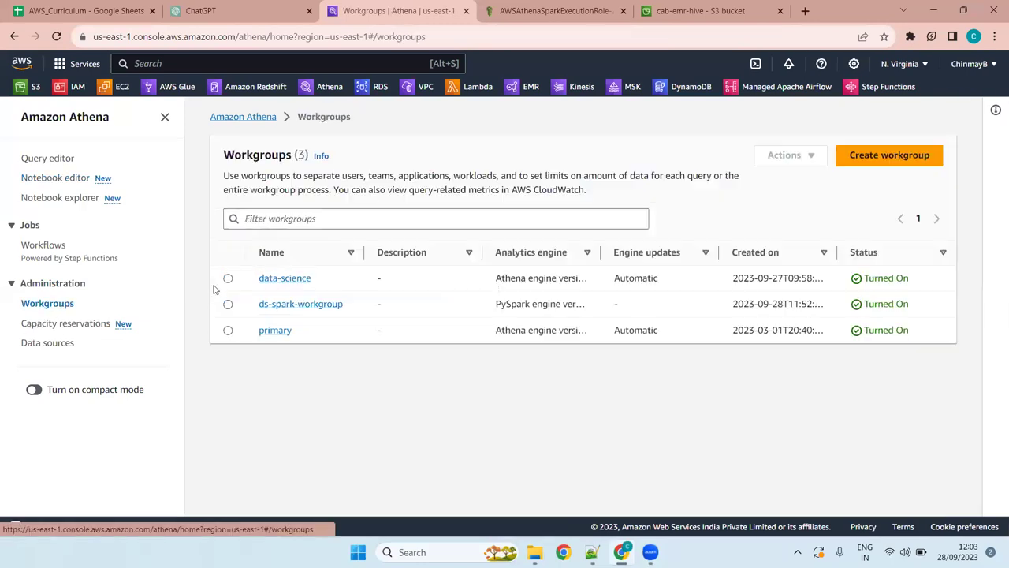
{"action": "left_click", "coordinate": [446, 305]}
{"action": "left_click", "coordinate": [791, 154]}
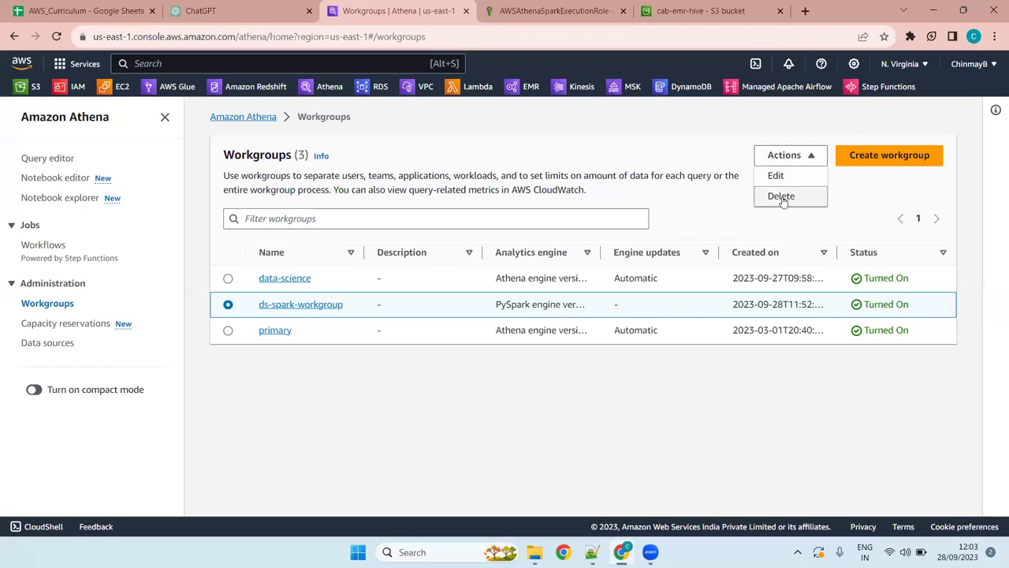
{"action": "left_click", "coordinate": [781, 197]}
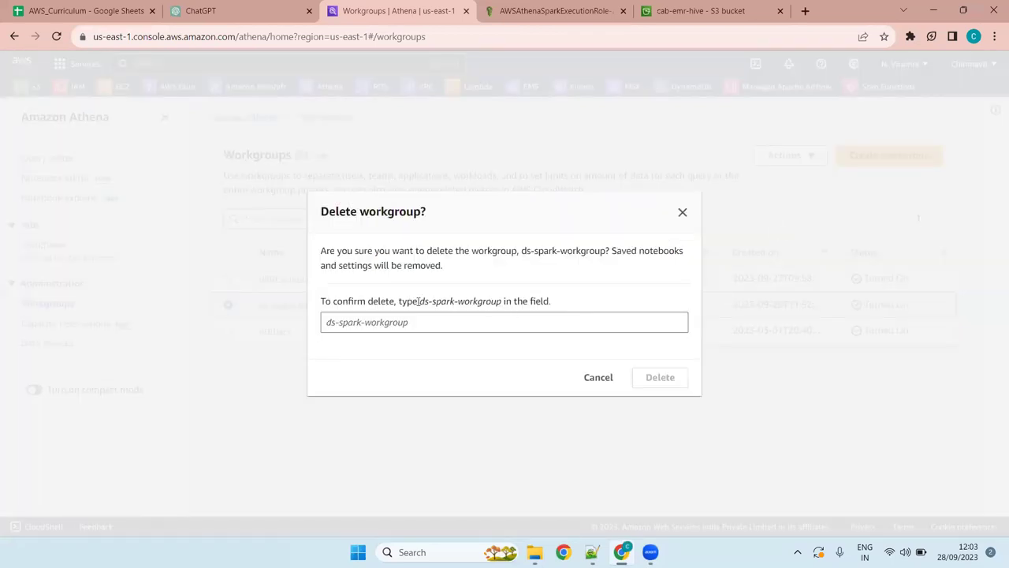
{"action": "left_click_drag", "start_coordinate": [419, 300], "coordinate": [504, 300]}
{"action": "key", "text": "ctrl+c"}
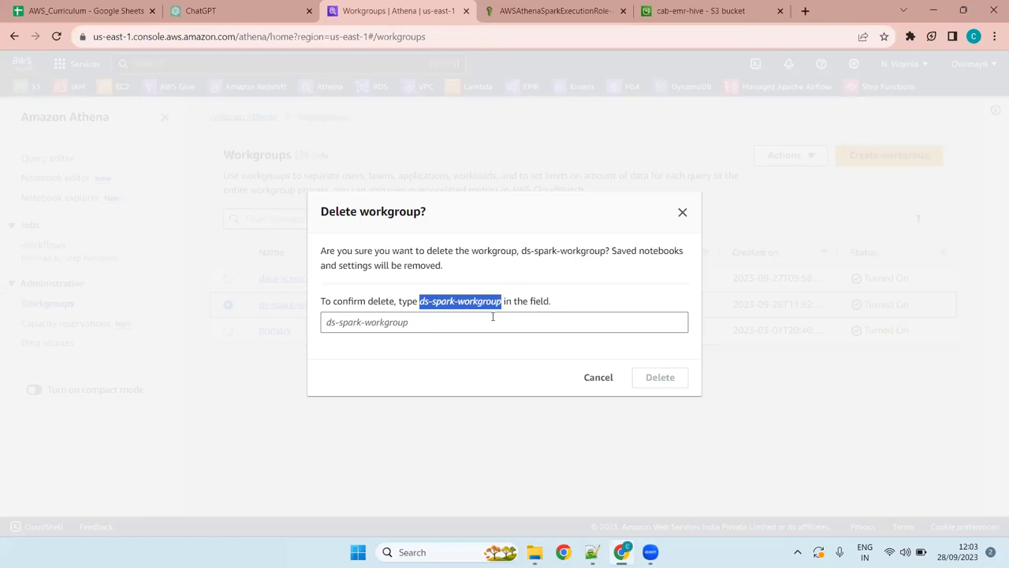
{"action": "left_click", "coordinate": [428, 329]}
{"action": "key", "text": "ctrl+v"}
{"action": "left_click", "coordinate": [650, 381]}
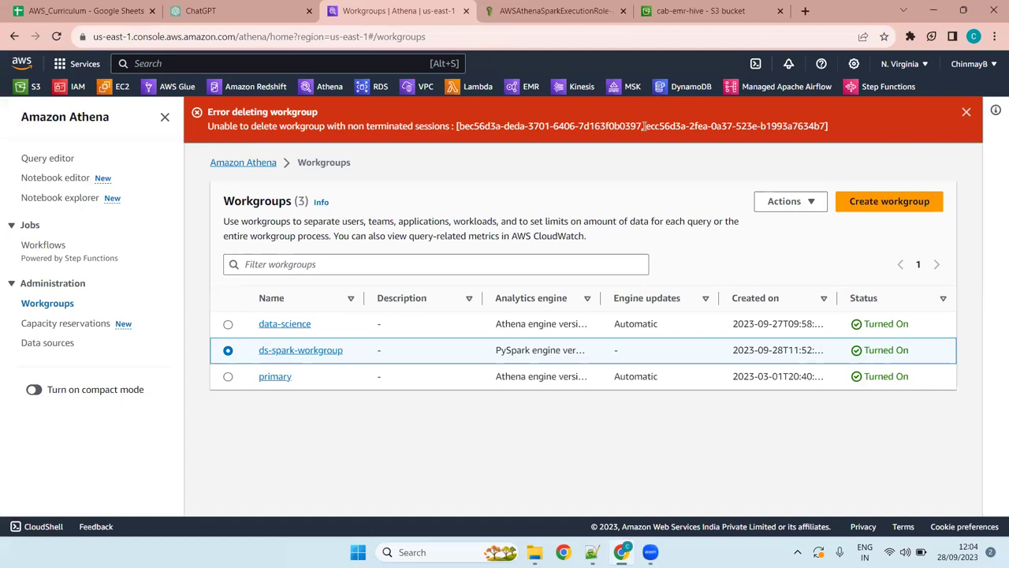
{"action": "left_click", "coordinate": [968, 114]}
Terminate the active sessions of ds-spark-workgroup
{"action": "left_click", "coordinate": [322, 308]}
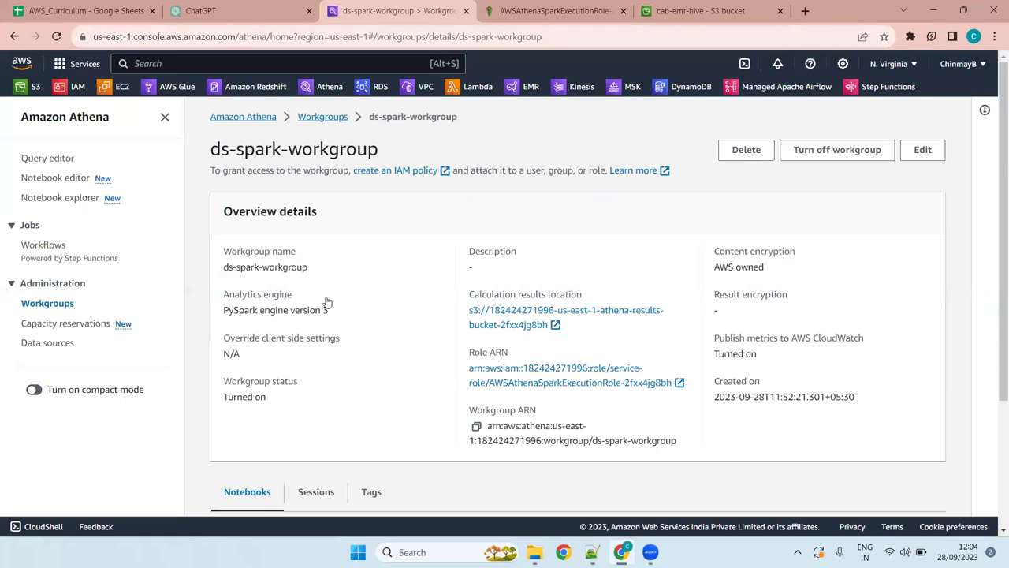
{"action": "scroll", "coordinate": [327, 301], "scroll_direction": "down", "scroll_amount": 2}
{"action": "left_click", "coordinate": [318, 313]}
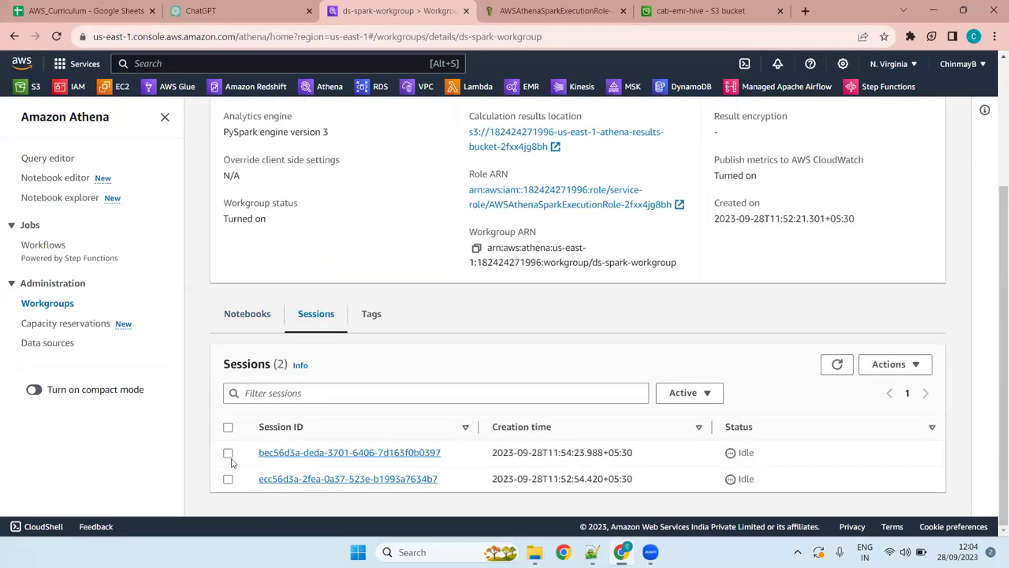
{"action": "left_click", "coordinate": [228, 452]}
{"action": "left_click", "coordinate": [227, 479]}
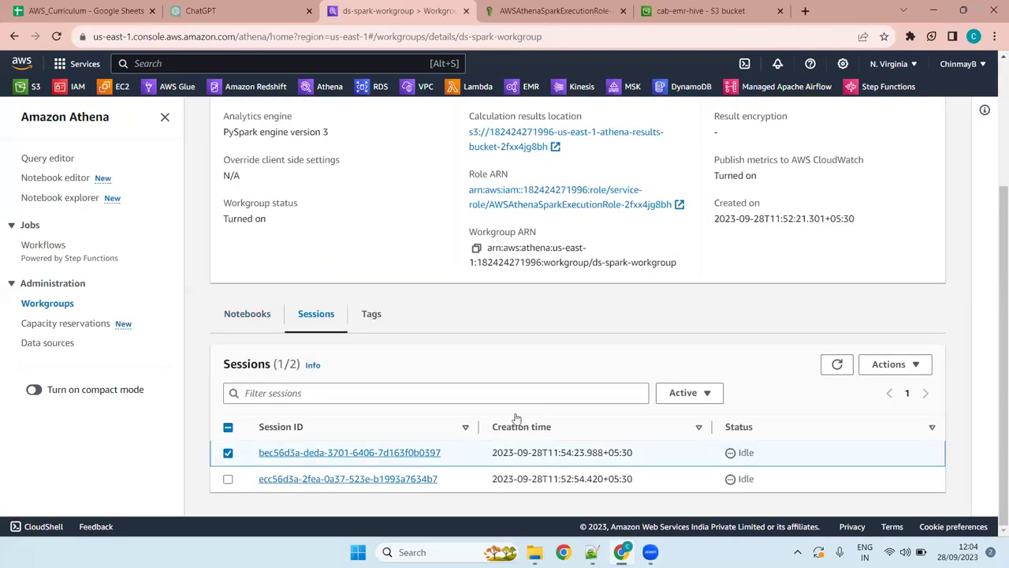
{"action": "left_click", "coordinate": [894, 364]}
{"action": "left_click", "coordinate": [886, 407]}
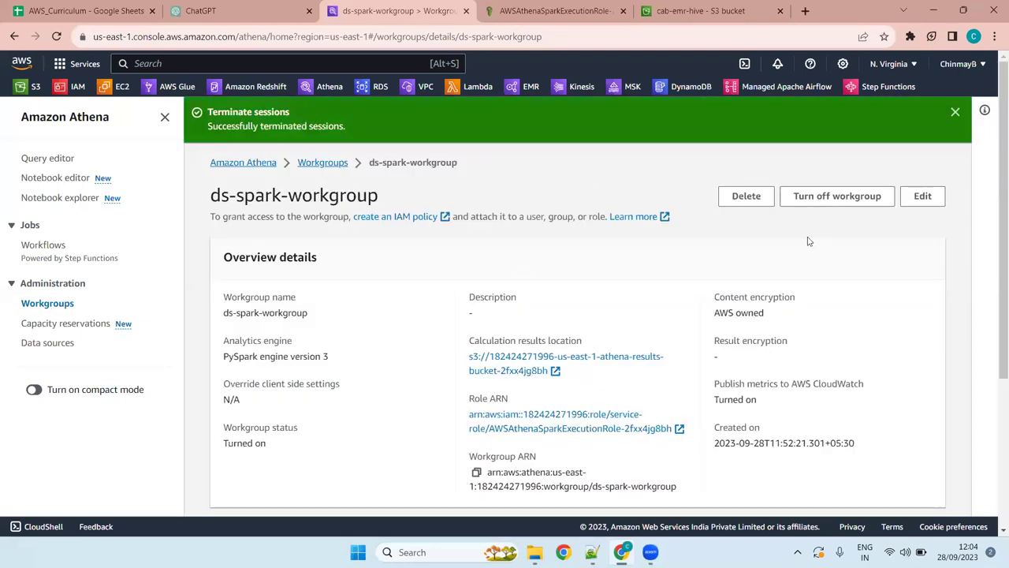
Delete ds-spark-workgroup, confirming with its name
{"action": "left_click", "coordinate": [758, 203]}
{"action": "left_click", "coordinate": [377, 323]}
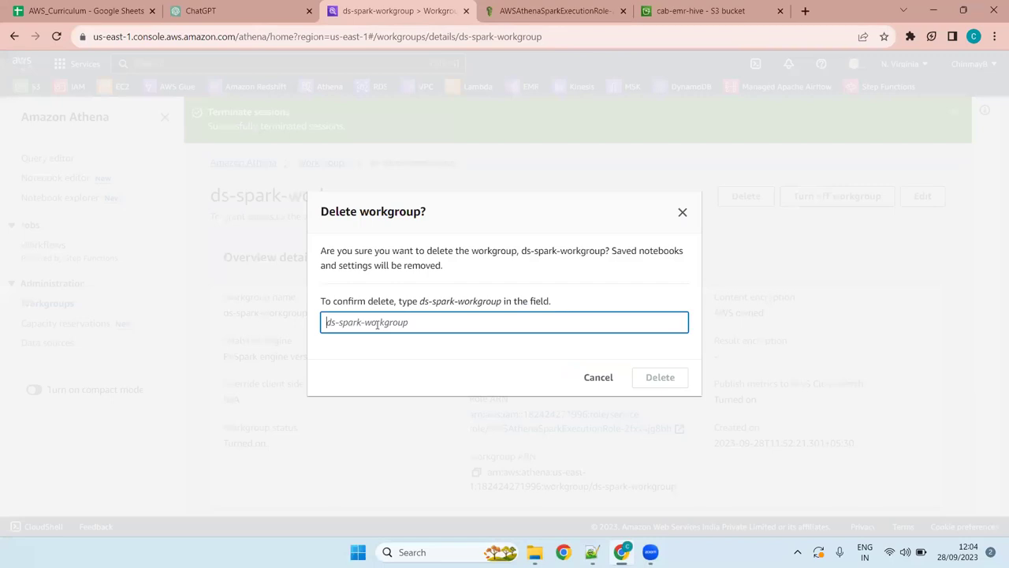
{"action": "key", "text": "ctrl+v"}
{"action": "left_click", "coordinate": [657, 377]}
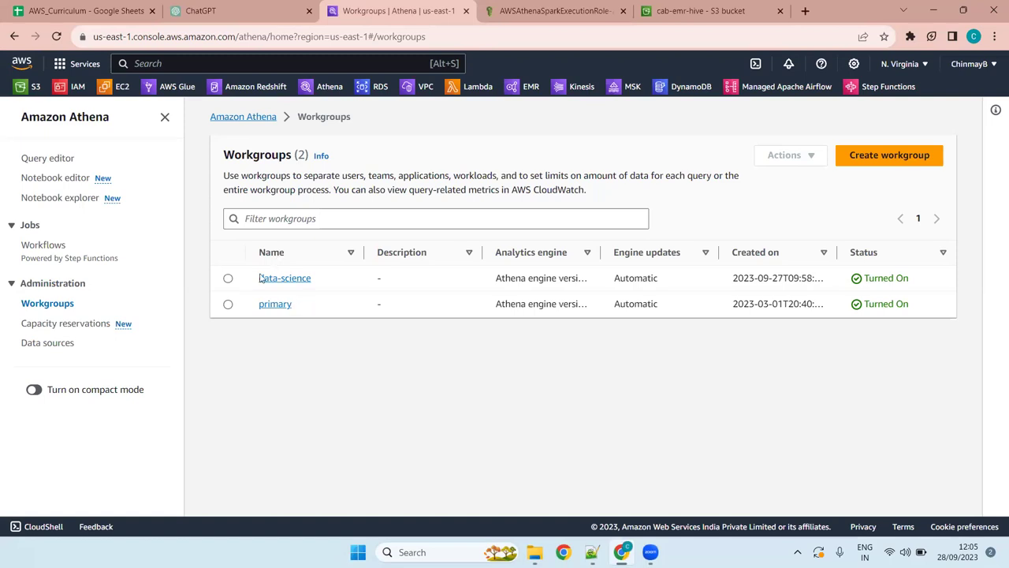
Open Athena's query editor and view the SQL statement in Query 8
{"action": "left_click", "coordinate": [45, 160]}
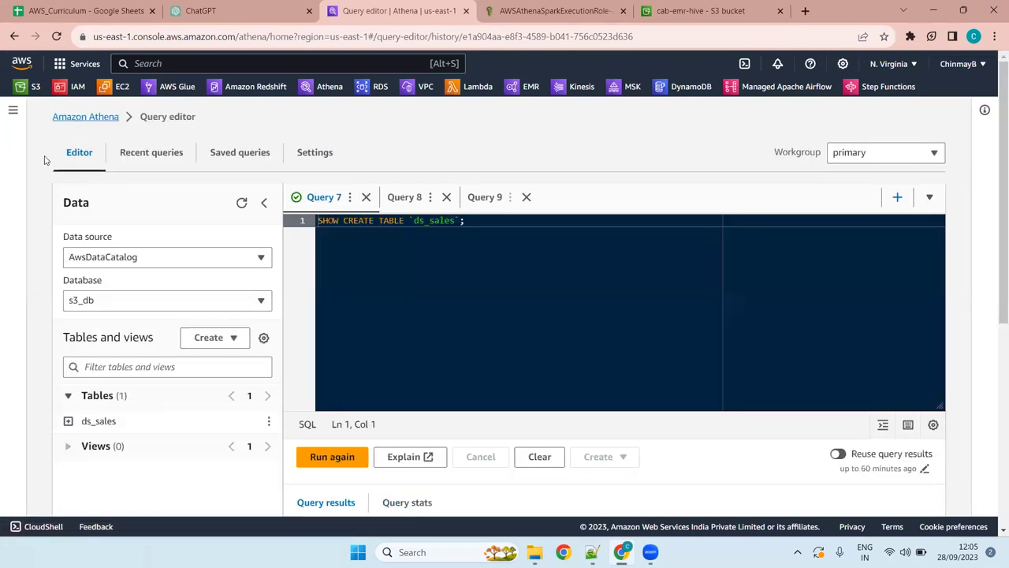
{"action": "left_click", "coordinate": [411, 196]}
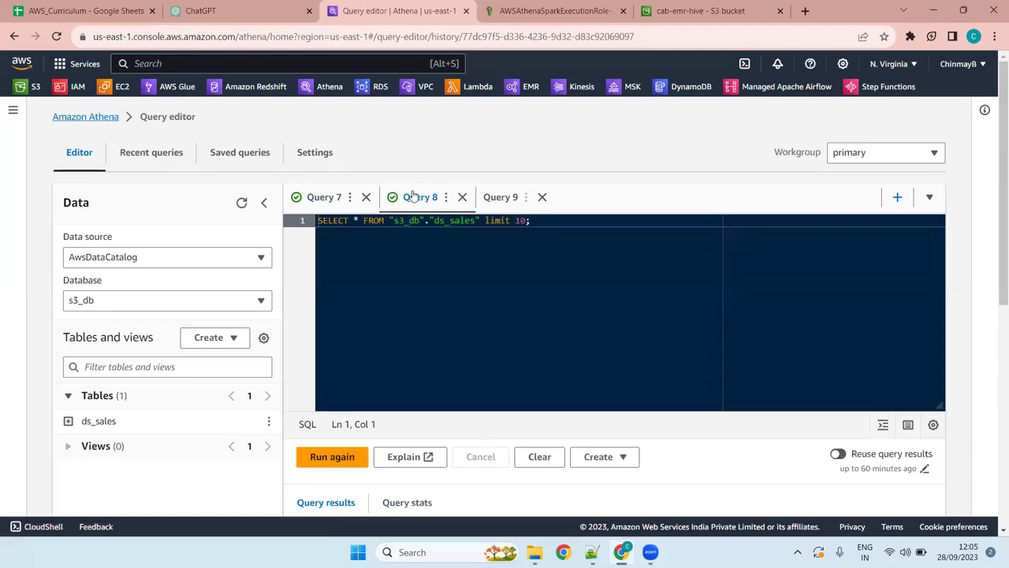
Run the Query 8 SELECT statement on s3_db.ds_sales with limit 10 and review the returned rows
{"action": "left_click", "coordinate": [540, 221]}
{"action": "left_click", "coordinate": [344, 459]}
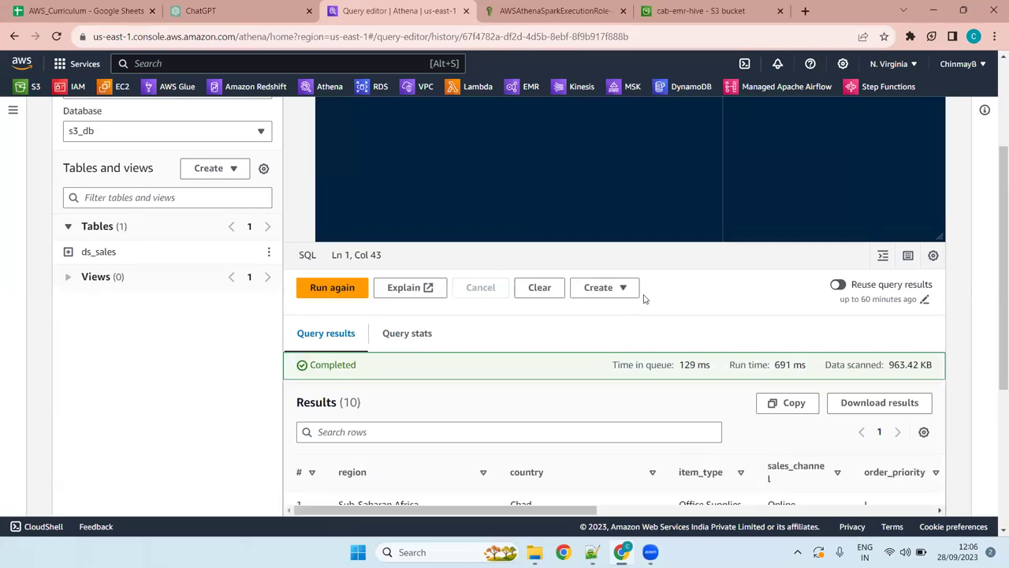
{"action": "scroll", "coordinate": [720, 428], "scroll_direction": "down", "scroll_amount": 3}
{"action": "scroll", "coordinate": [623, 315], "scroll_direction": "up", "scroll_amount": 4}
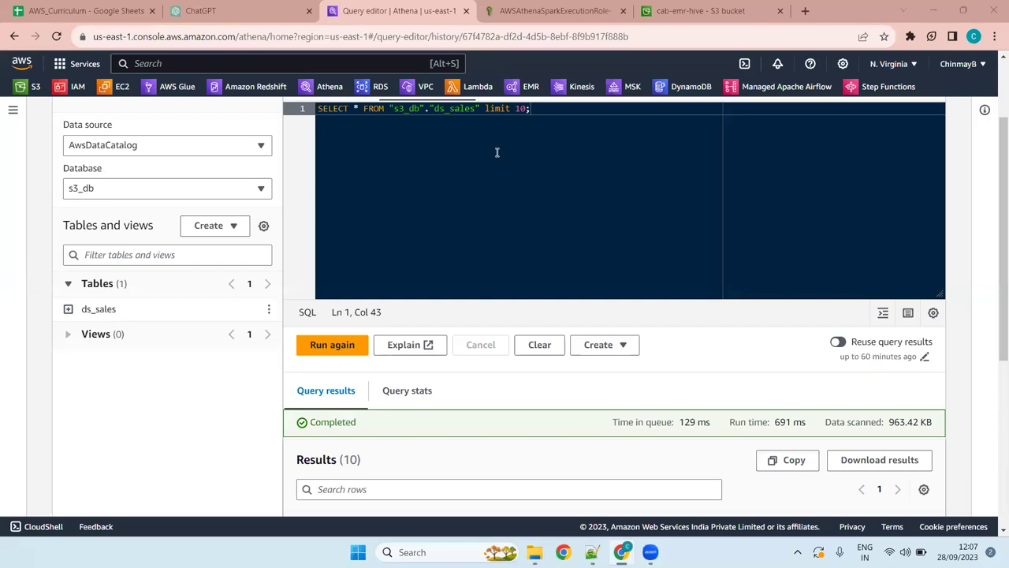
{"action": "scroll", "coordinate": [622, 406], "scroll_direction": "down", "scroll_amount": 4}
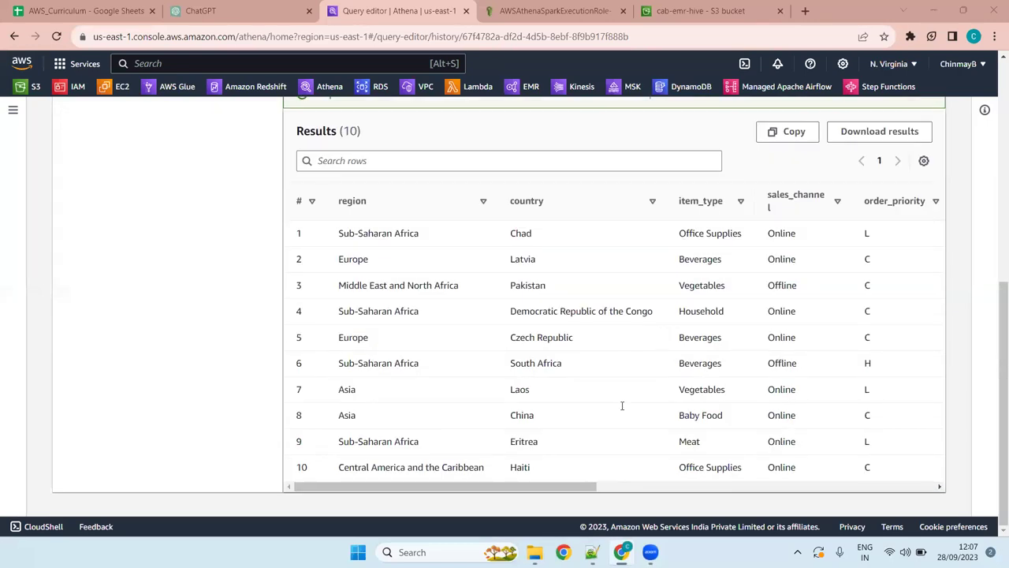
{"action": "scroll", "coordinate": [622, 406], "scroll_direction": "up", "scroll_amount": 5}
{"action": "scroll", "coordinate": [622, 406], "scroll_direction": "down", "scroll_amount": 5}
{"action": "scroll", "coordinate": [572, 389], "scroll_direction": "up", "scroll_amount": 5}
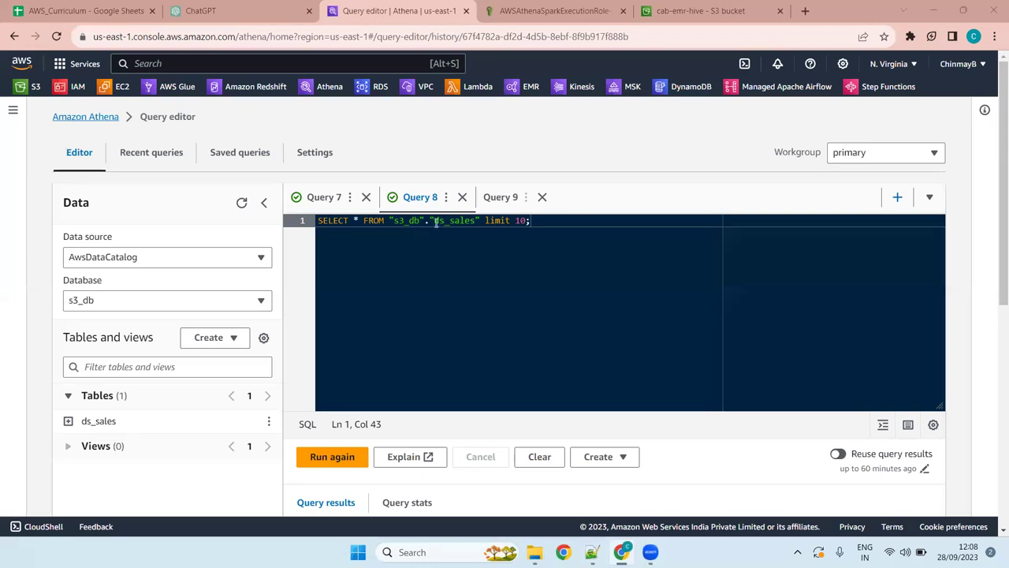
{"action": "left_click", "coordinate": [507, 197]}
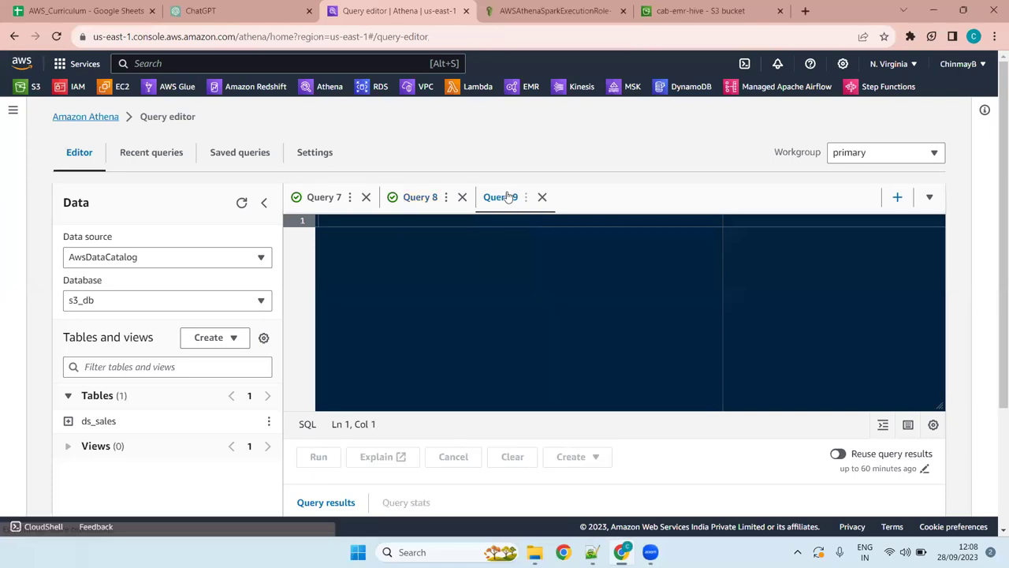
{"action": "left_click", "coordinate": [416, 196]}
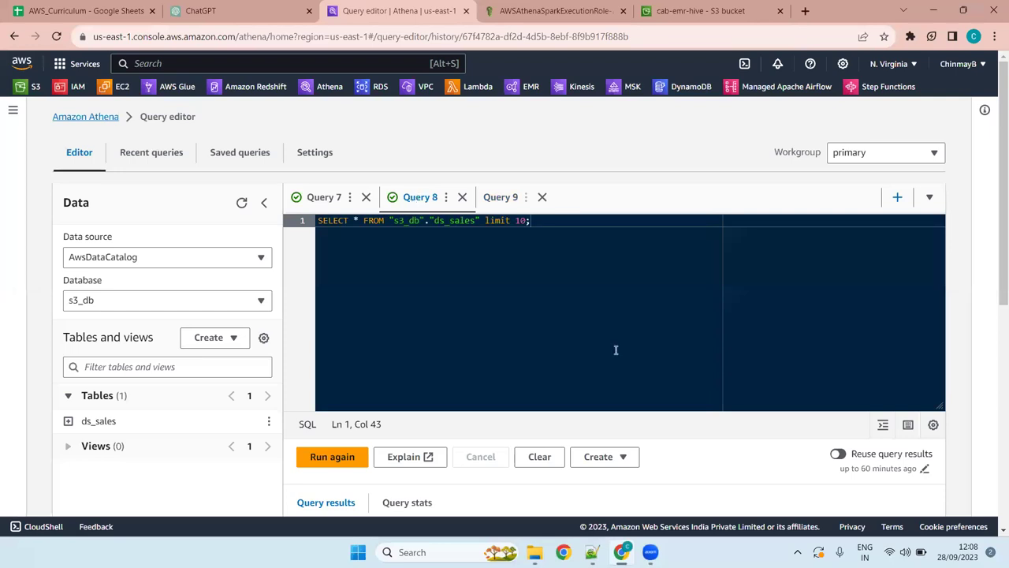
{"action": "scroll", "coordinate": [616, 350], "scroll_direction": "down", "scroll_amount": 5}
{"action": "scroll", "coordinate": [621, 352], "scroll_direction": "up", "scroll_amount": 3}
{"action": "scroll", "coordinate": [622, 347], "scroll_direction": "down", "scroll_amount": 3}
{"action": "scroll", "coordinate": [622, 347], "scroll_direction": "up", "scroll_amount": 5}
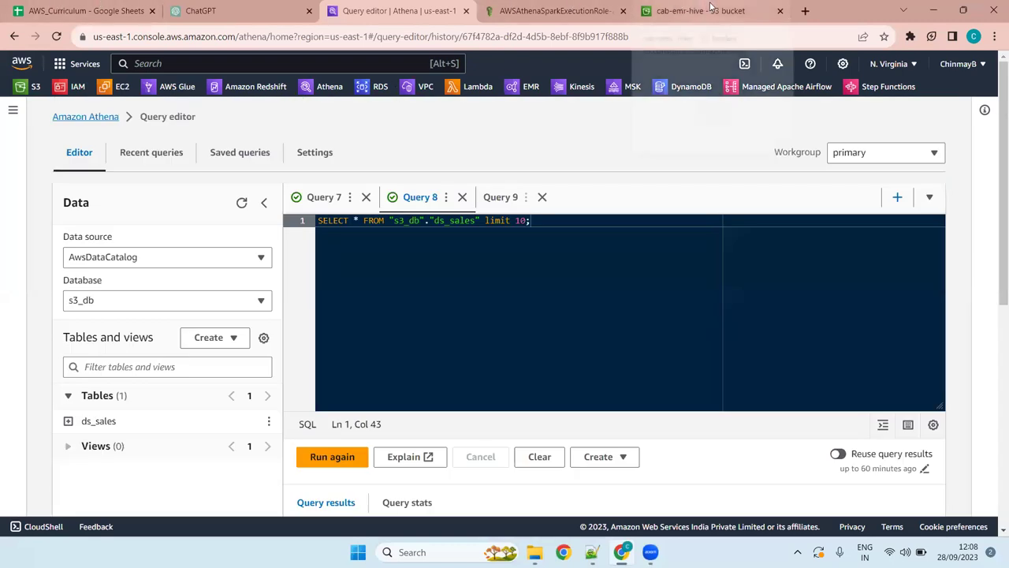
Check the query result location in Athena's settings and open the cab-outputbucket bucket in S3
{"action": "left_click", "coordinate": [316, 155]}
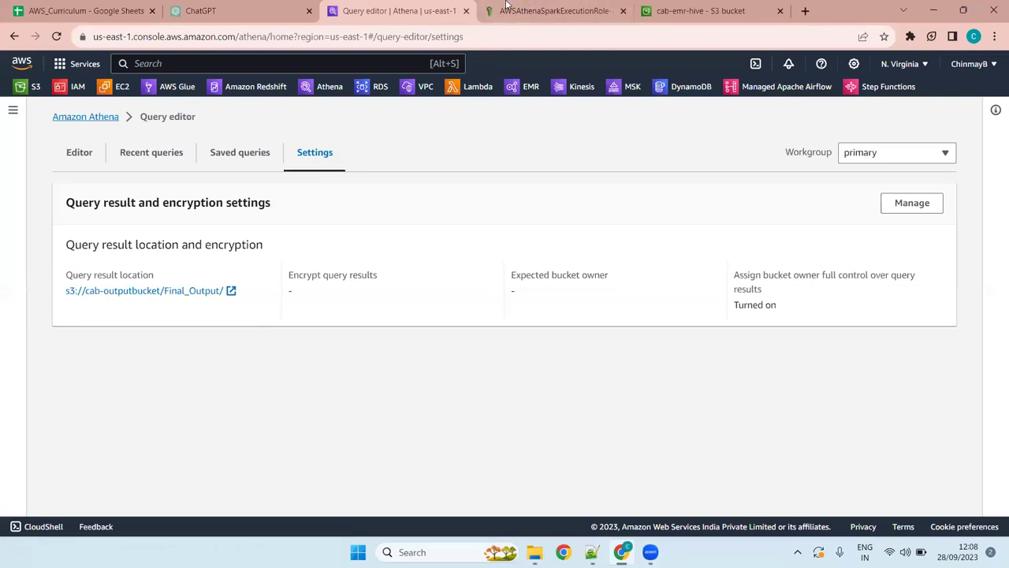
{"action": "left_click", "coordinate": [616, 8]}
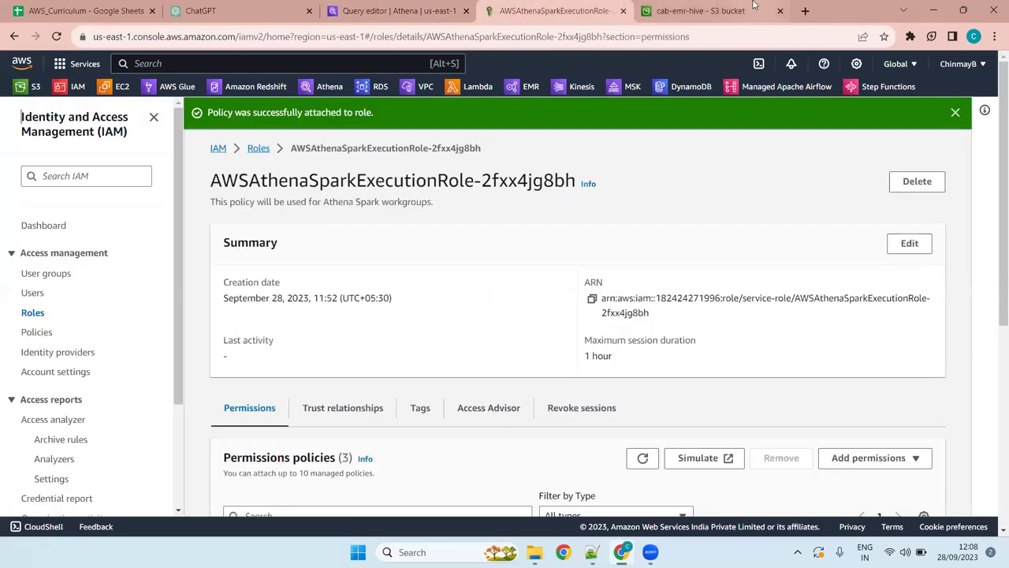
{"action": "left_click", "coordinate": [693, 10]}
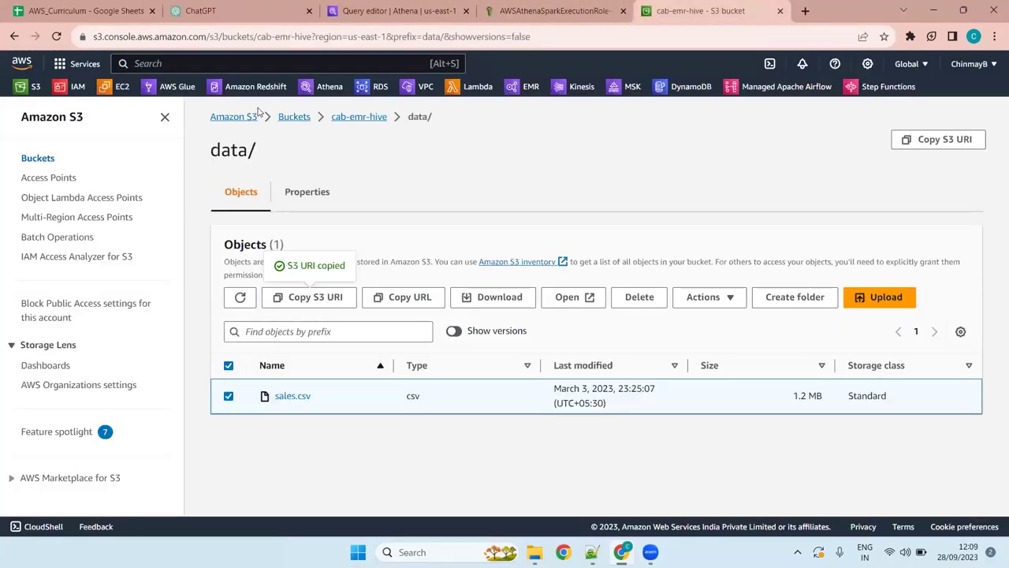
{"action": "left_click", "coordinate": [294, 119]}
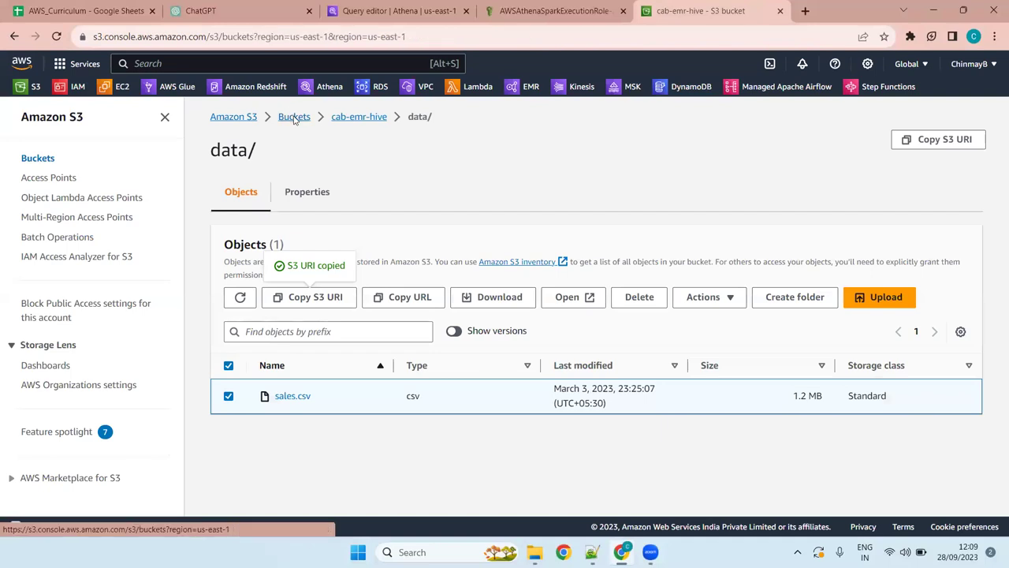
{"action": "scroll", "coordinate": [342, 307], "scroll_direction": "down", "scroll_amount": 1}
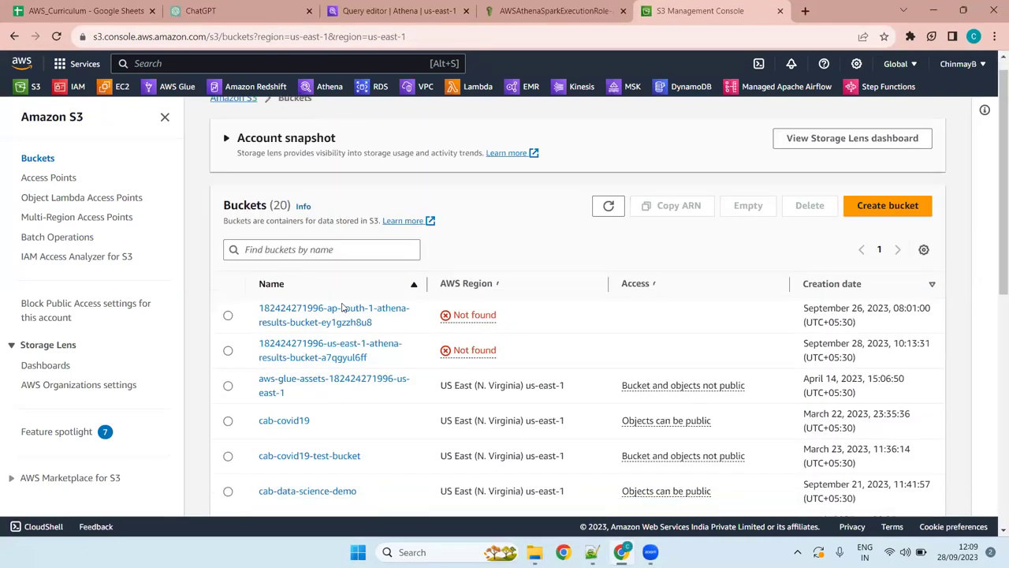
{"action": "scroll", "coordinate": [315, 300], "scroll_direction": "down", "scroll_amount": 6}
{"action": "scroll", "coordinate": [271, 292], "scroll_direction": "up", "scroll_amount": 4}
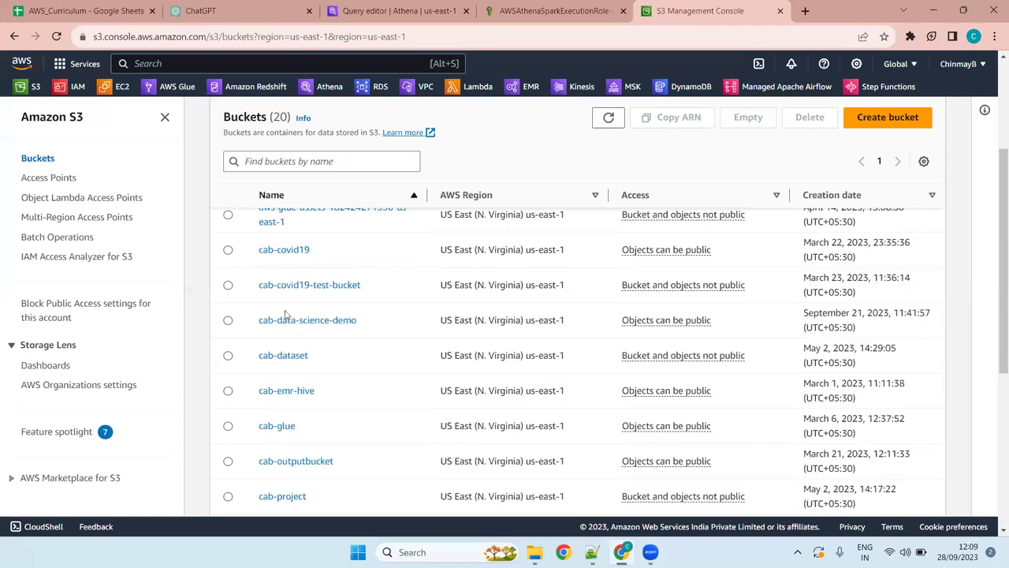
{"action": "left_click", "coordinate": [326, 468]}
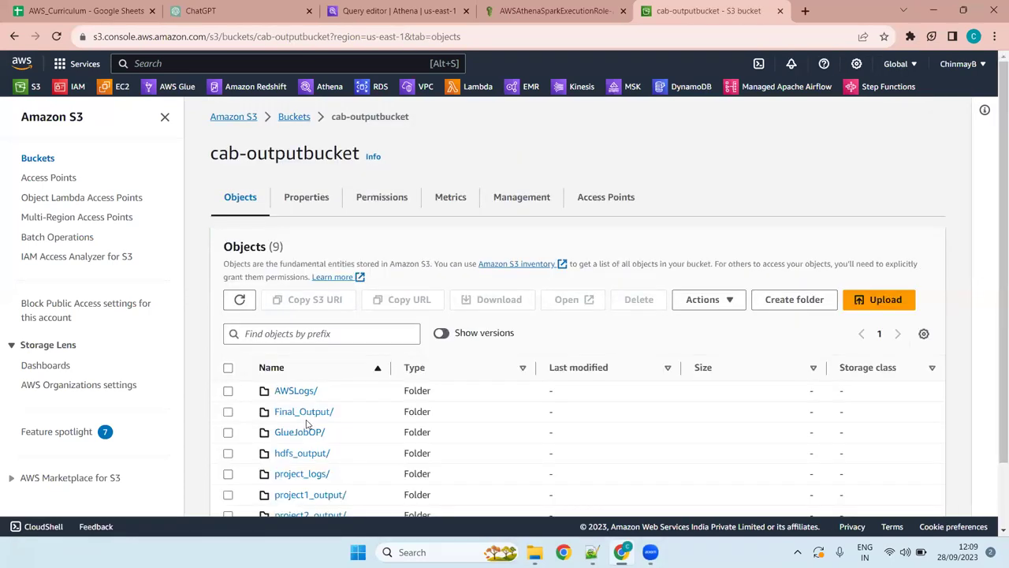
Open the folder Final_Output/Unsaved/2023/09/28 inside cab-outputbucket
{"action": "left_click", "coordinate": [304, 412]}
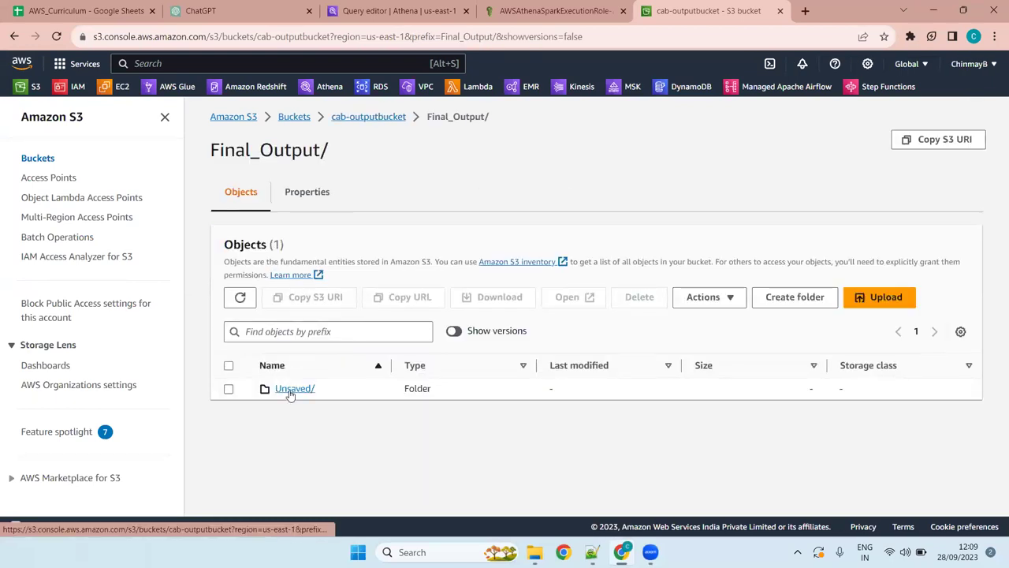
{"action": "left_click", "coordinate": [297, 389]}
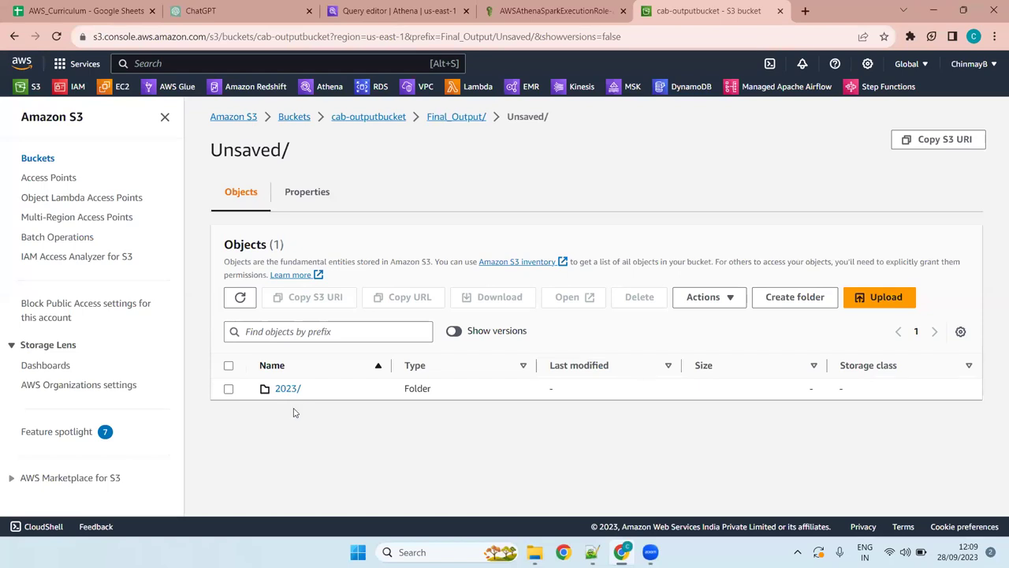
{"action": "left_click", "coordinate": [287, 388]}
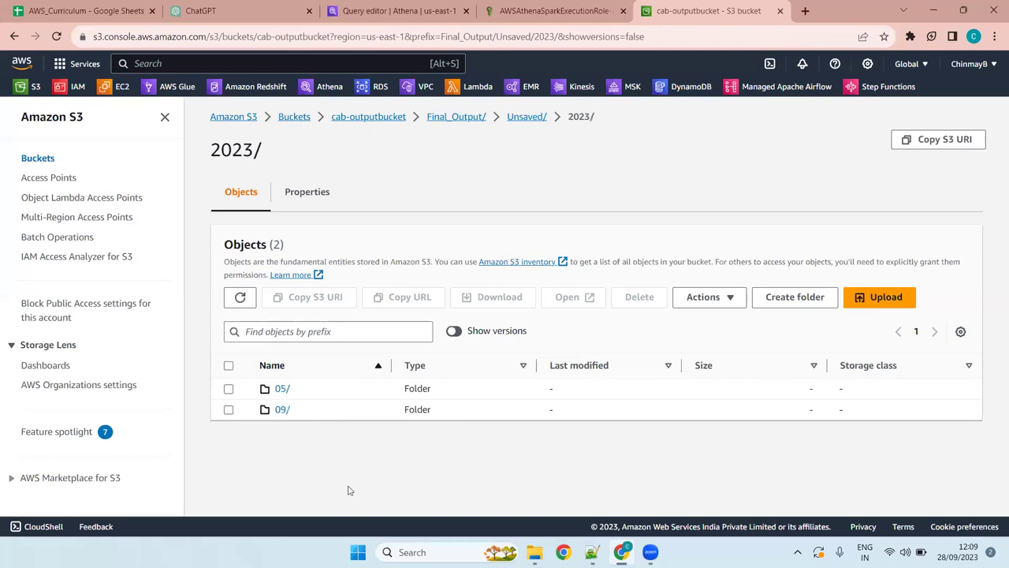
{"action": "left_click", "coordinate": [281, 413]}
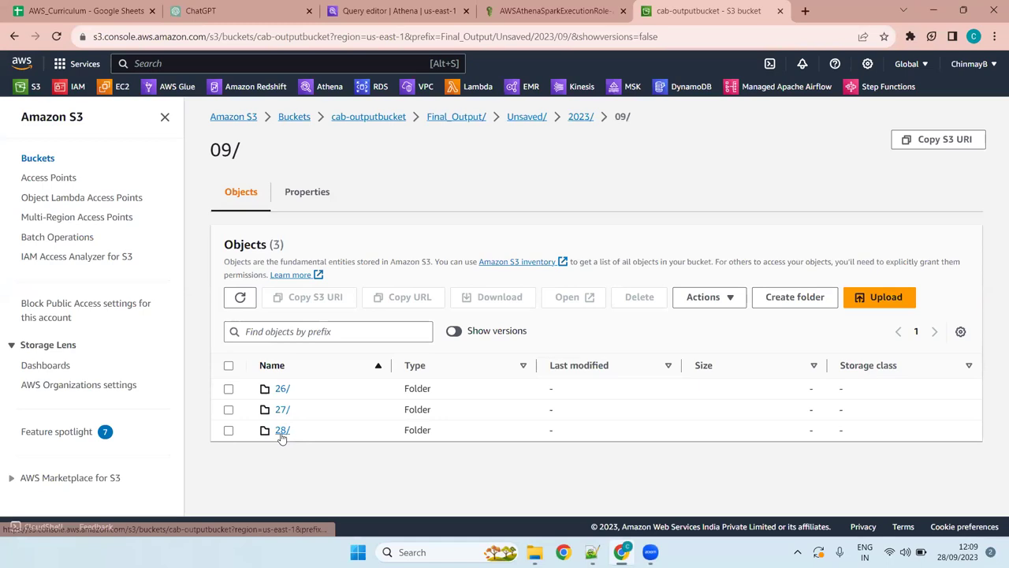
{"action": "left_click", "coordinate": [281, 429]}
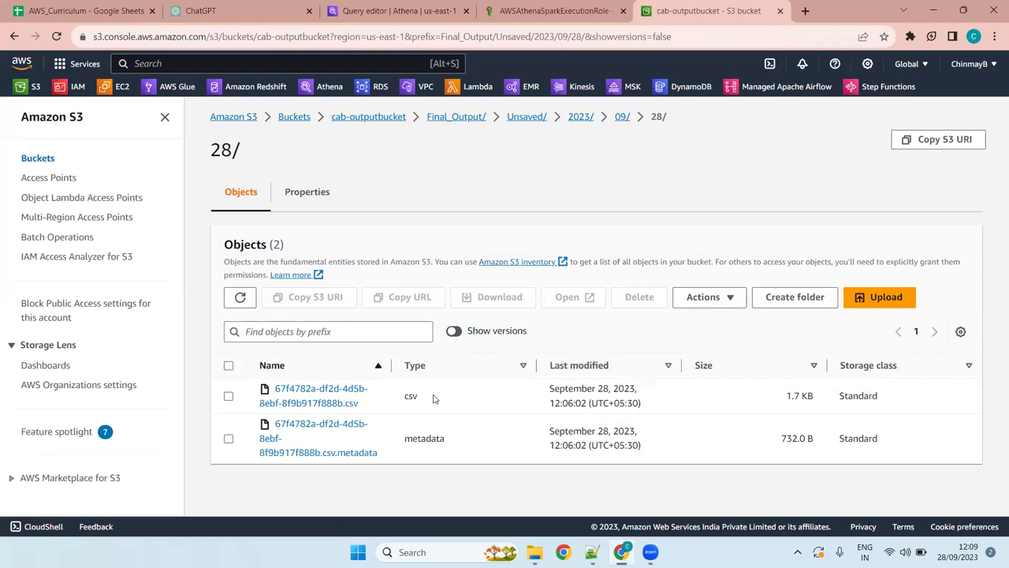
Query the CSV result file with S3 Select using the default LIMIT 5 statement and inspect the raw output
{"action": "left_click", "coordinate": [229, 396]}
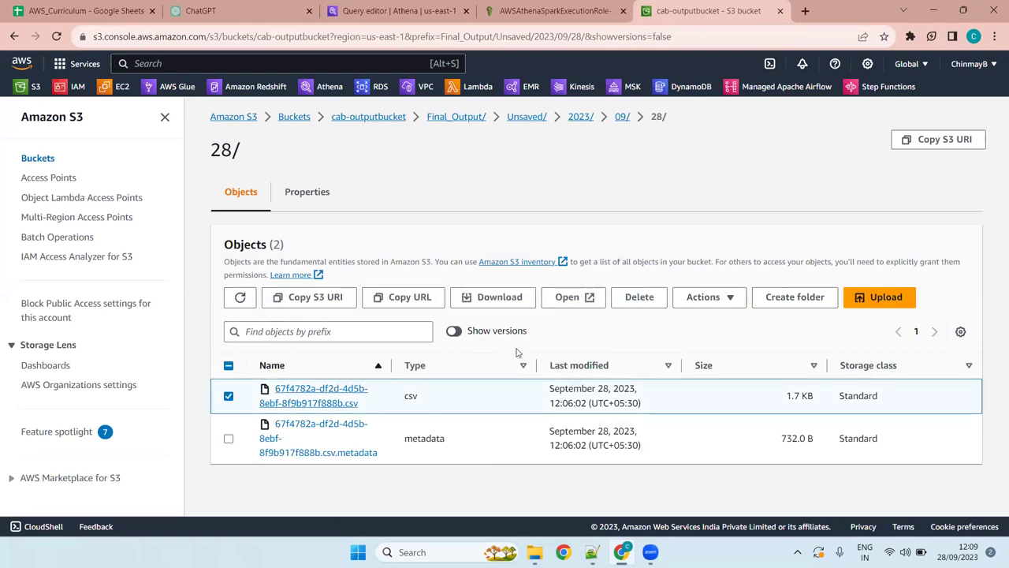
{"action": "left_click", "coordinate": [721, 296]}
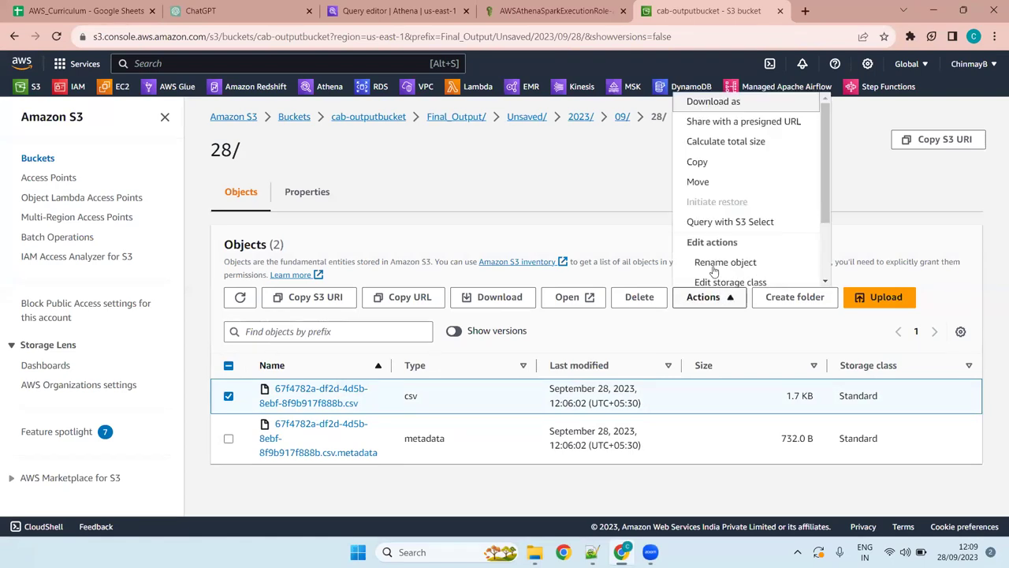
{"action": "left_click", "coordinate": [747, 217]}
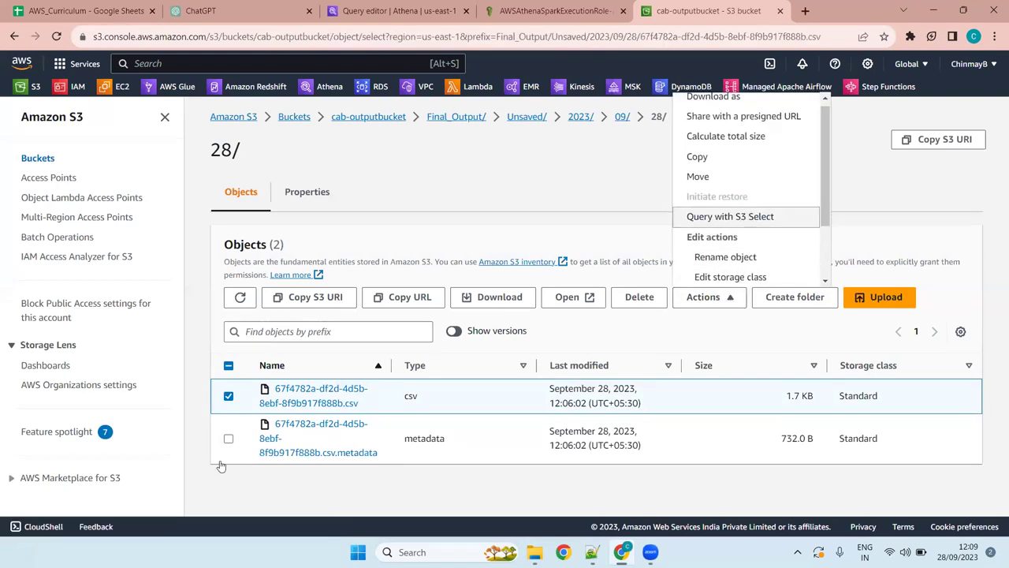
{"action": "scroll", "coordinate": [332, 386], "scroll_direction": "down", "scroll_amount": 5}
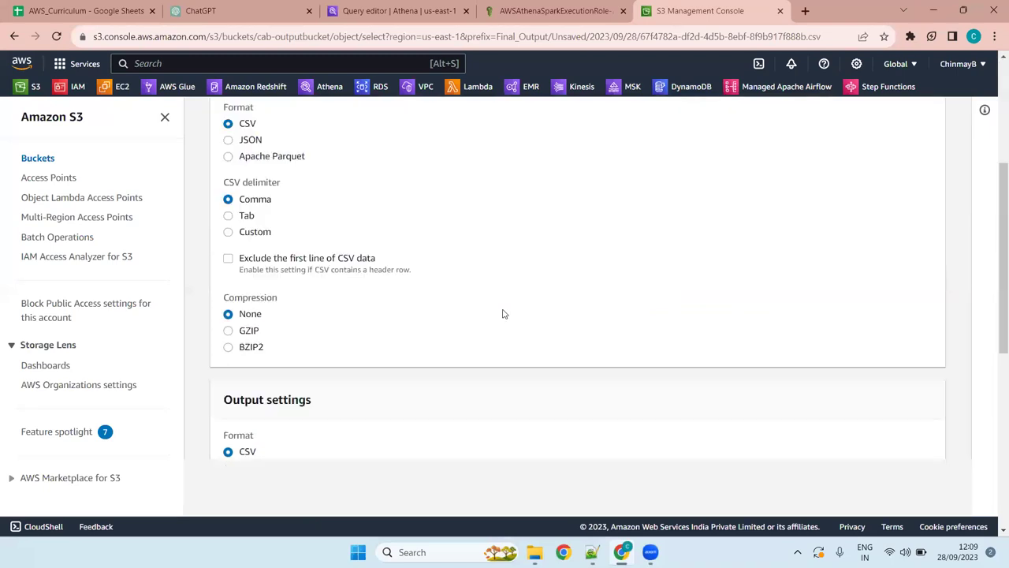
{"action": "left_click", "coordinate": [406, 204]}
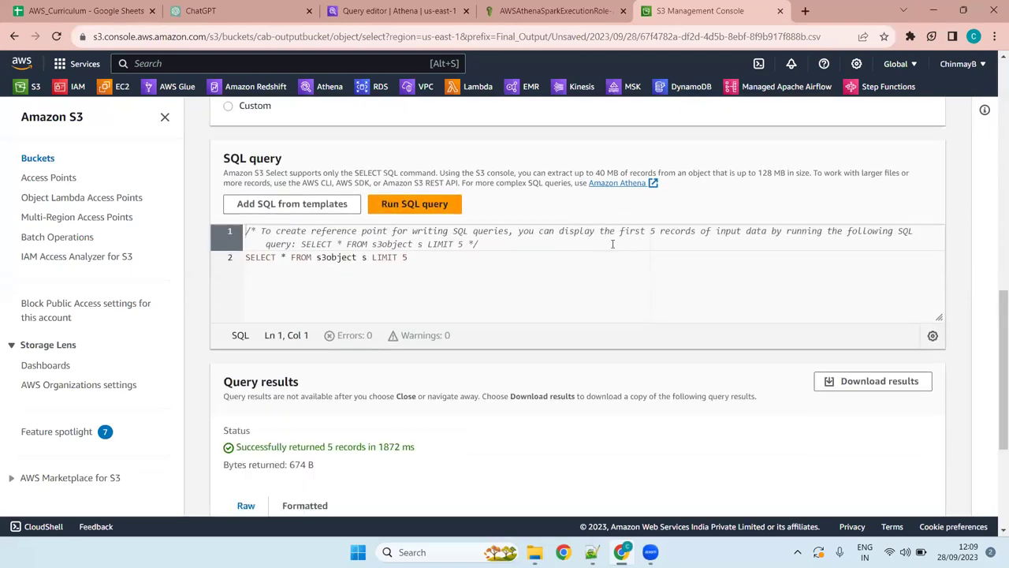
{"action": "scroll", "coordinate": [386, 309], "scroll_direction": "down", "scroll_amount": 3}
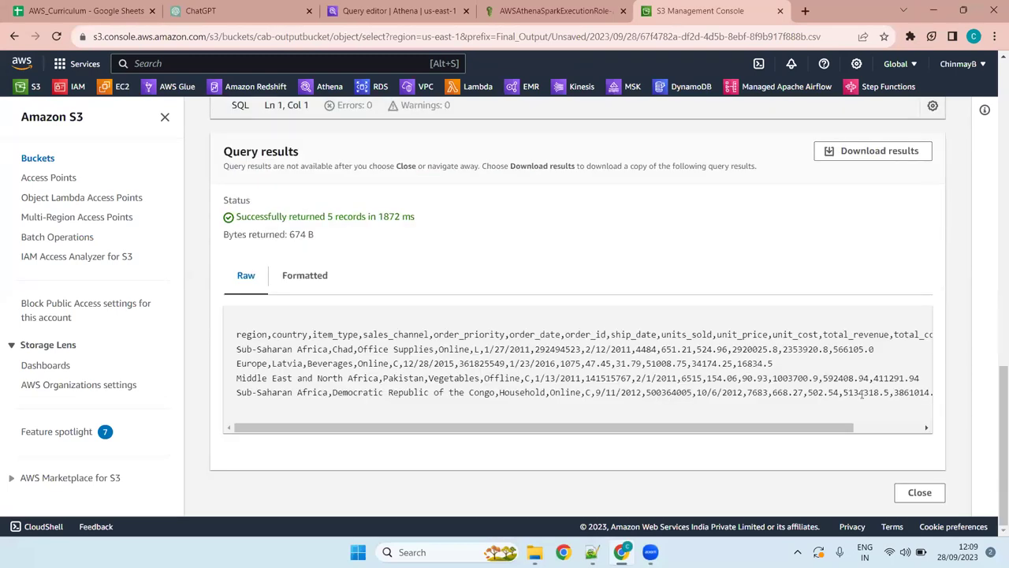
{"action": "left_click_drag", "start_coordinate": [774, 431], "coordinate": [523, 241]}
Set the S3 Select query's LIMIT to 15, rerun it and check the number of records returned
{"action": "scroll", "coordinate": [424, 364], "scroll_direction": "up", "scroll_amount": 5}
{"action": "scroll", "coordinate": [424, 363], "scroll_direction": "down", "scroll_amount": 3}
{"action": "left_click", "coordinate": [411, 298]}
{"action": "type", "text": "15"}
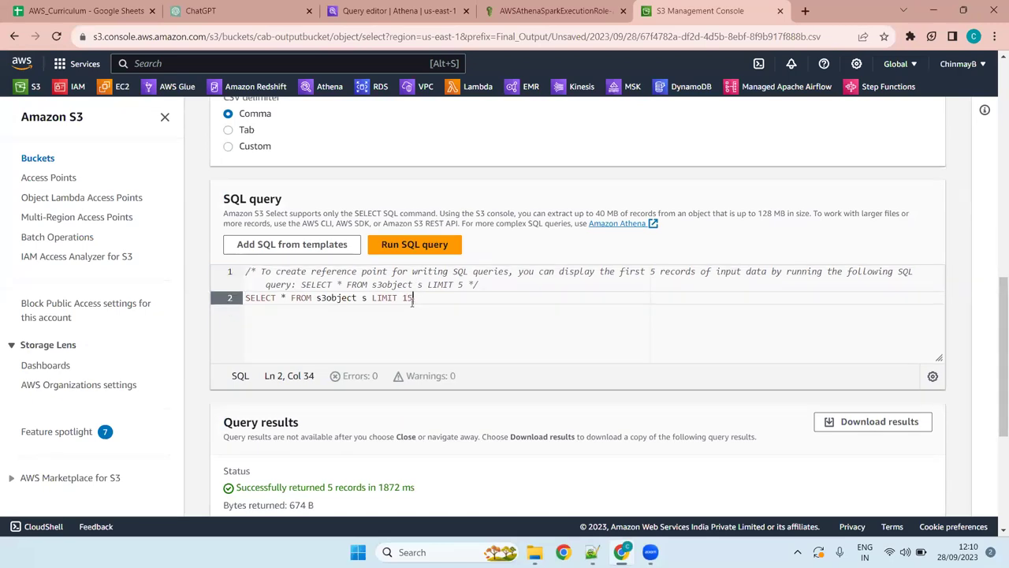
{"action": "left_click", "coordinate": [417, 253]}
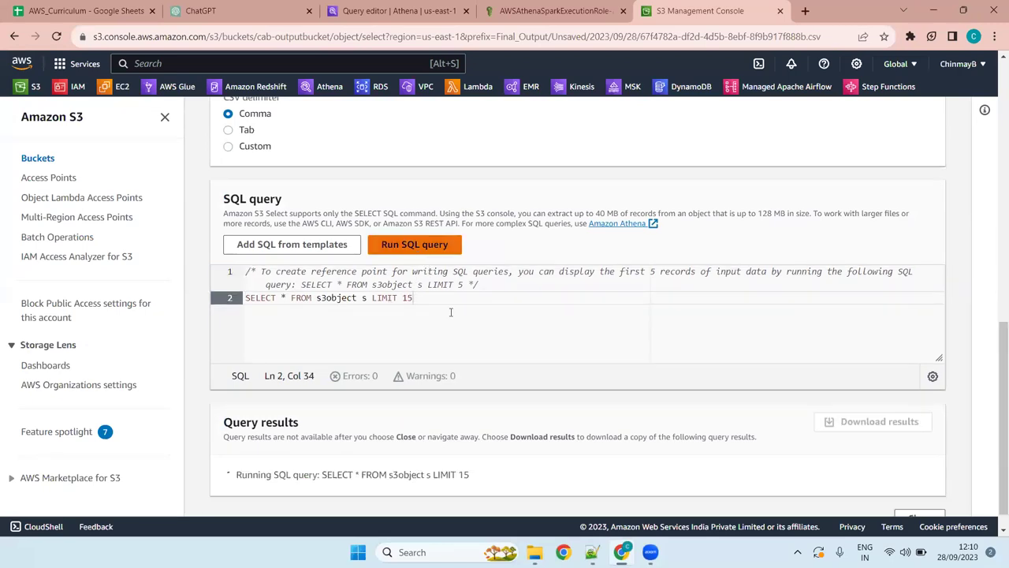
{"action": "scroll", "coordinate": [470, 344], "scroll_direction": "down", "scroll_amount": 5}
{"action": "scroll", "coordinate": [471, 345], "scroll_direction": "up", "scroll_amount": 10}
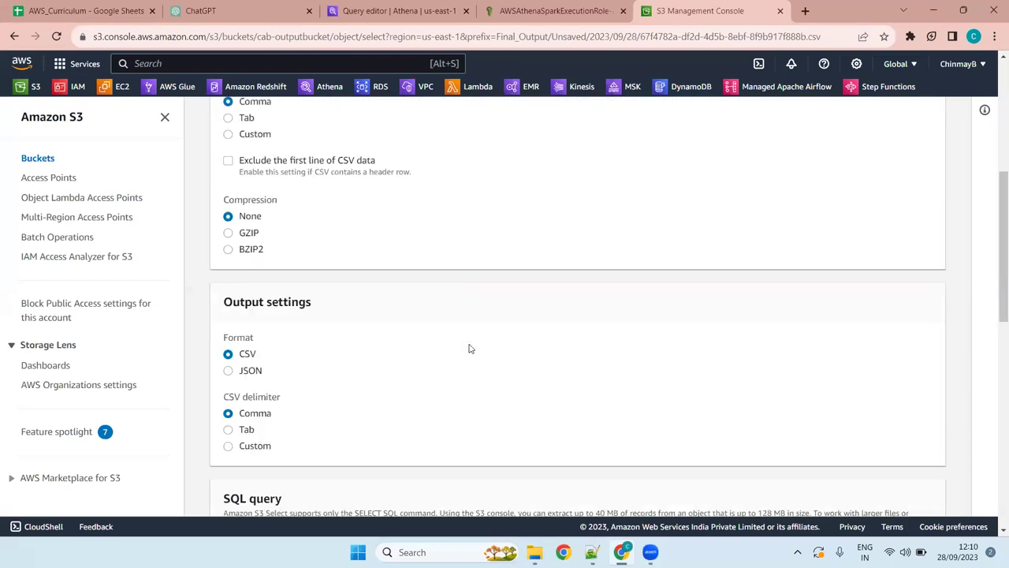
{"action": "scroll", "coordinate": [334, 288], "scroll_direction": "down", "scroll_amount": 10}
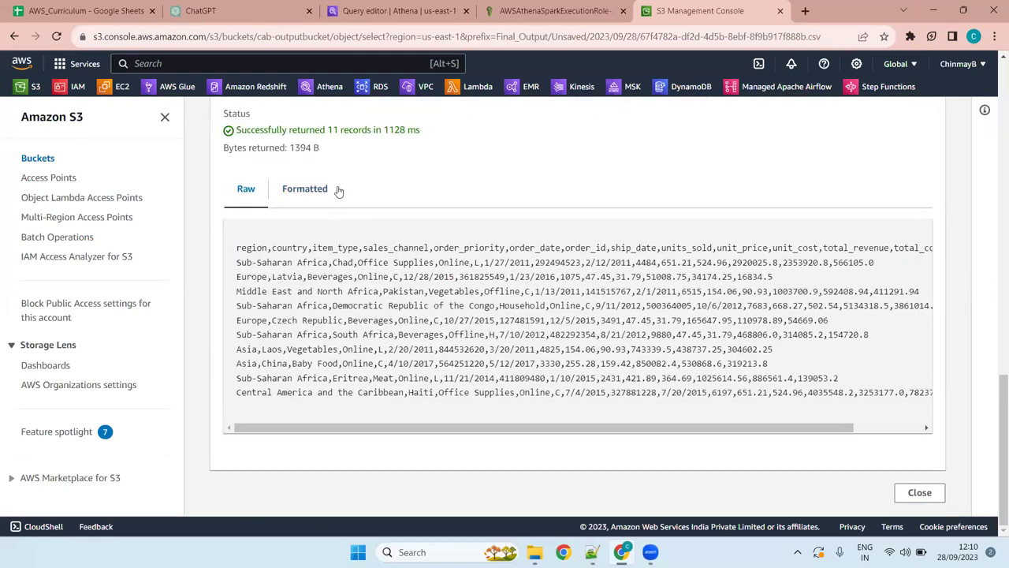
{"action": "left_click_drag", "start_coordinate": [328, 129], "coordinate": [409, 124]}
{"action": "left_click", "coordinate": [433, 133]}
Exclude the first line of the CSV data, rerun the S3 Select query and highlight the raw result rows
{"action": "scroll", "coordinate": [392, 190], "scroll_direction": "up", "scroll_amount": 12}
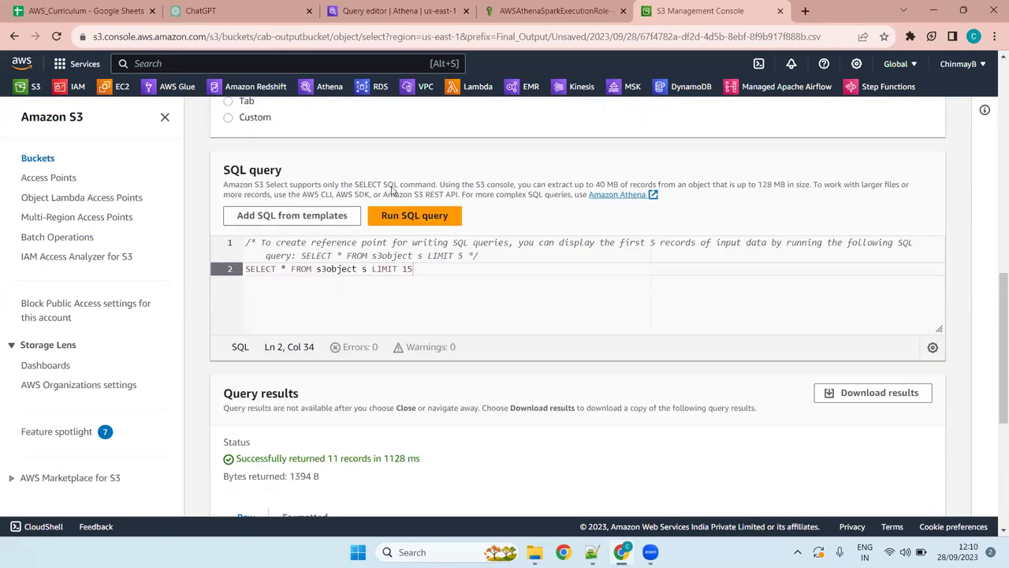
{"action": "scroll", "coordinate": [392, 190], "scroll_direction": "down", "scroll_amount": 4}
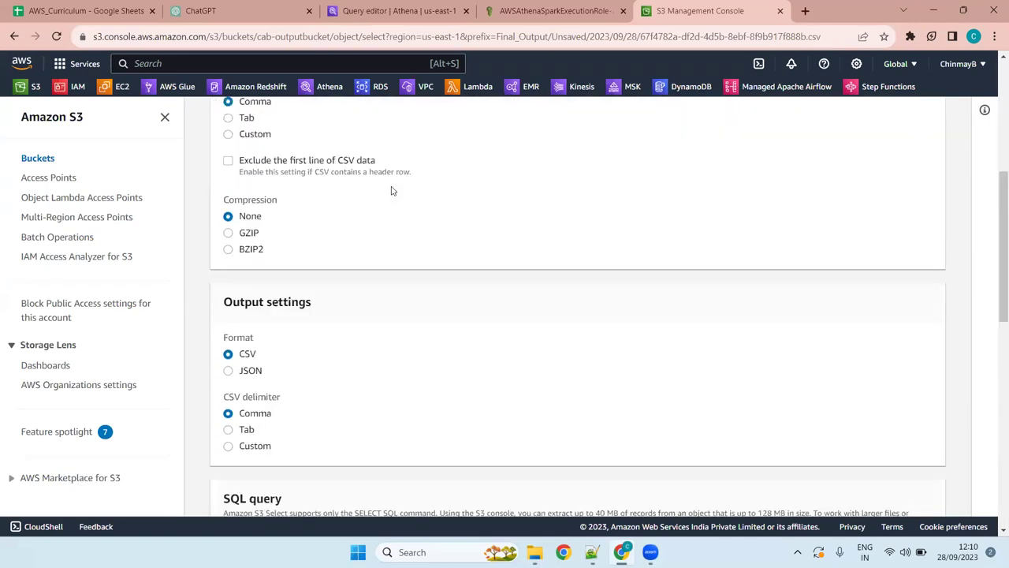
{"action": "left_click", "coordinate": [228, 161]}
{"action": "scroll", "coordinate": [574, 299], "scroll_direction": "down", "scroll_amount": 8}
{"action": "scroll", "coordinate": [426, 261], "scroll_direction": "up", "scroll_amount": 10}
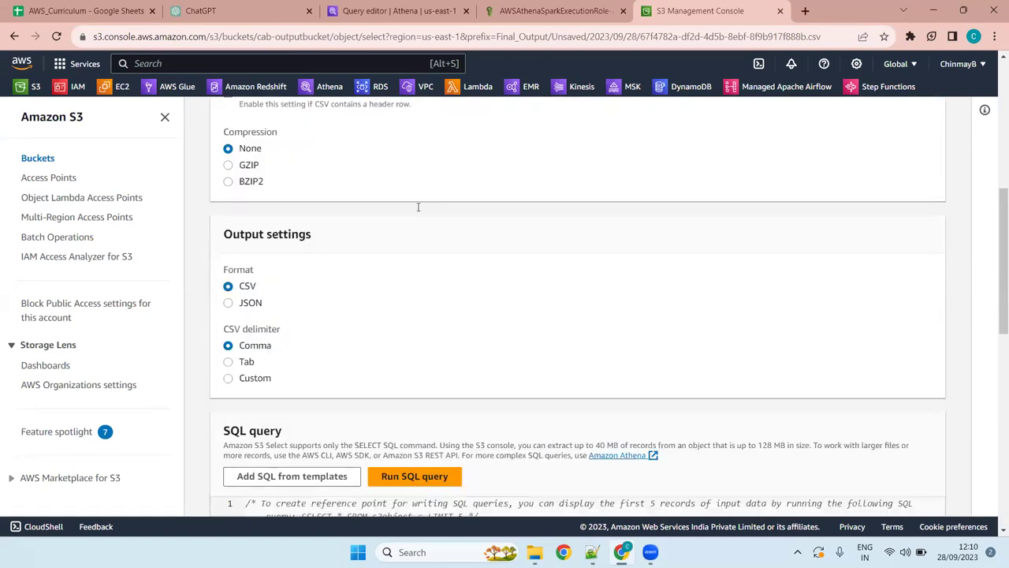
{"action": "left_click", "coordinate": [416, 180]}
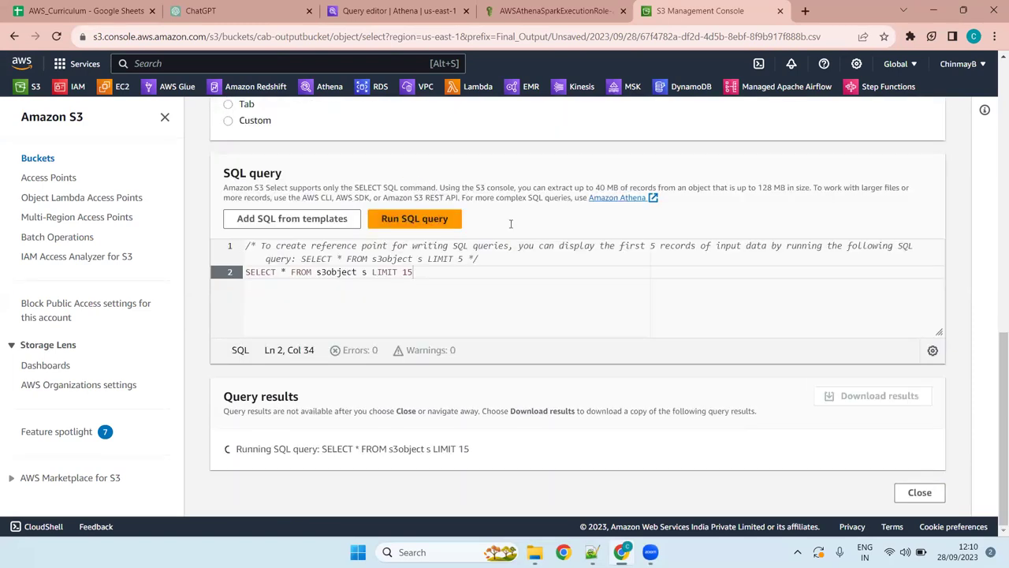
{"action": "scroll", "coordinate": [551, 236], "scroll_direction": "down", "scroll_amount": 1}
{"action": "scroll", "coordinate": [486, 315], "scroll_direction": "down", "scroll_amount": 3}
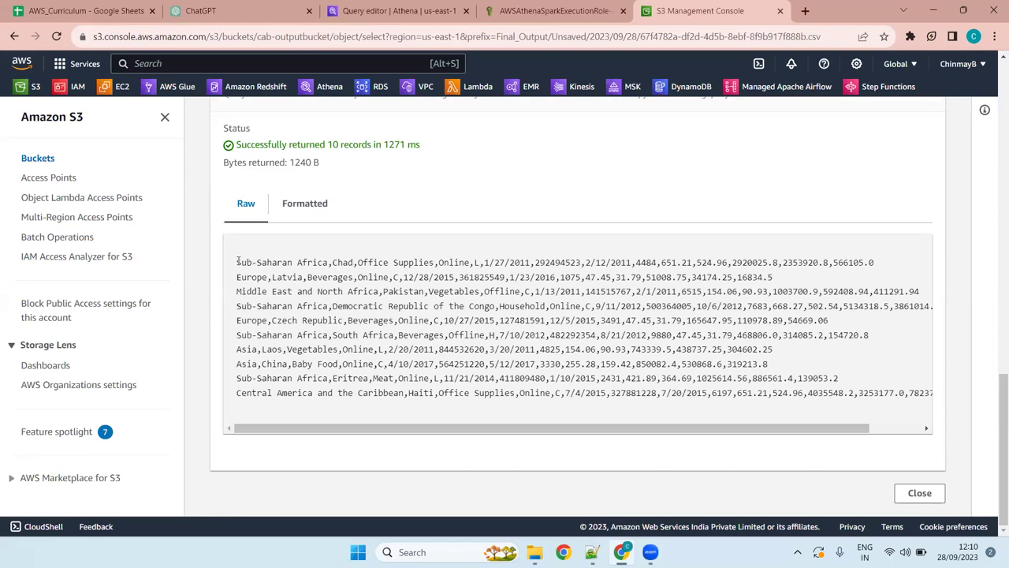
{"action": "left_click_drag", "start_coordinate": [237, 261], "coordinate": [948, 413]}
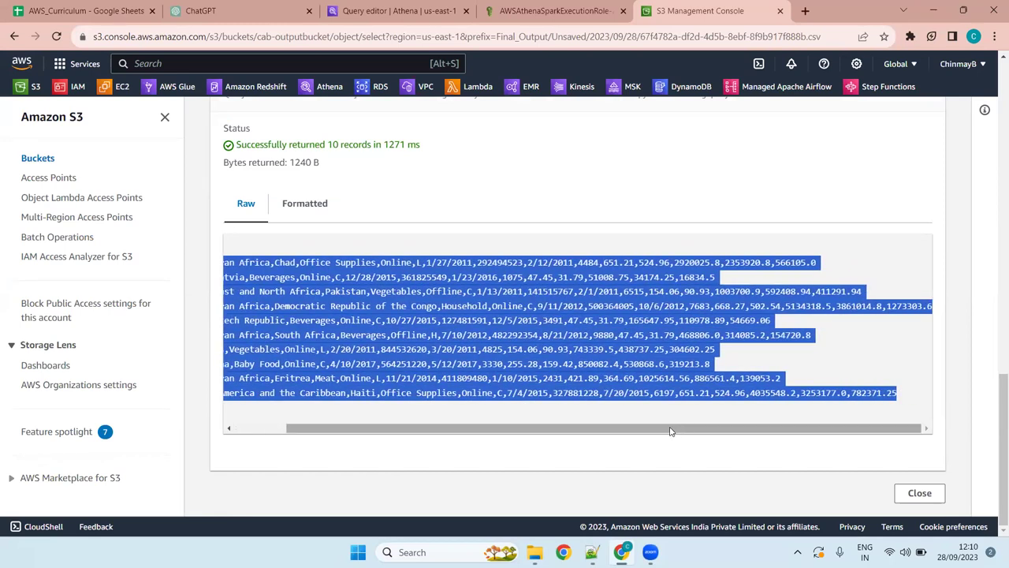
Switch to the Athena query editor, return to the ds_sales SELECT query and view the editor preferences
{"action": "left_click_drag", "start_coordinate": [671, 428], "coordinate": [618, 428]}
{"action": "left_click", "coordinate": [355, 6]}
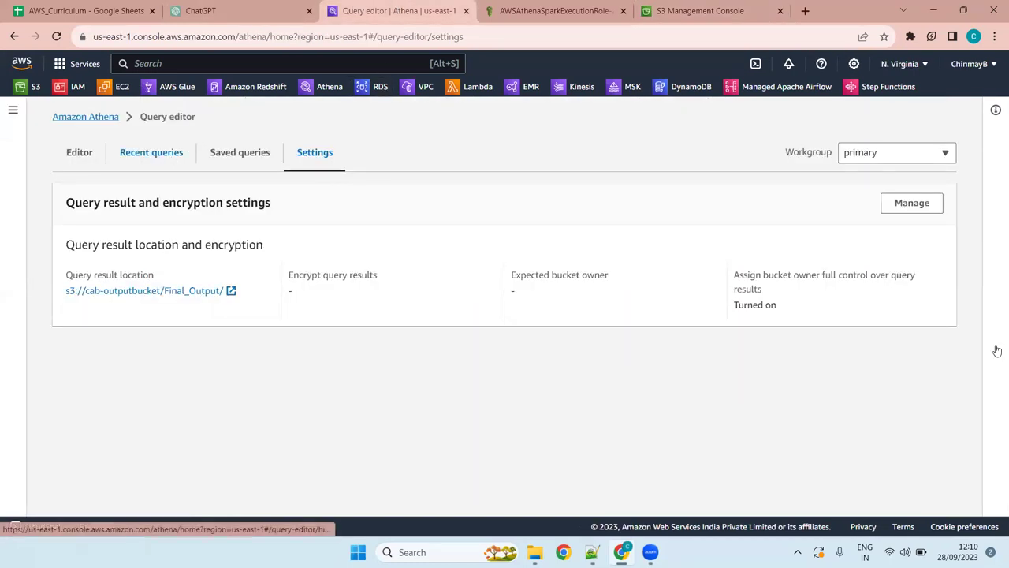
{"action": "left_click", "coordinate": [82, 163]}
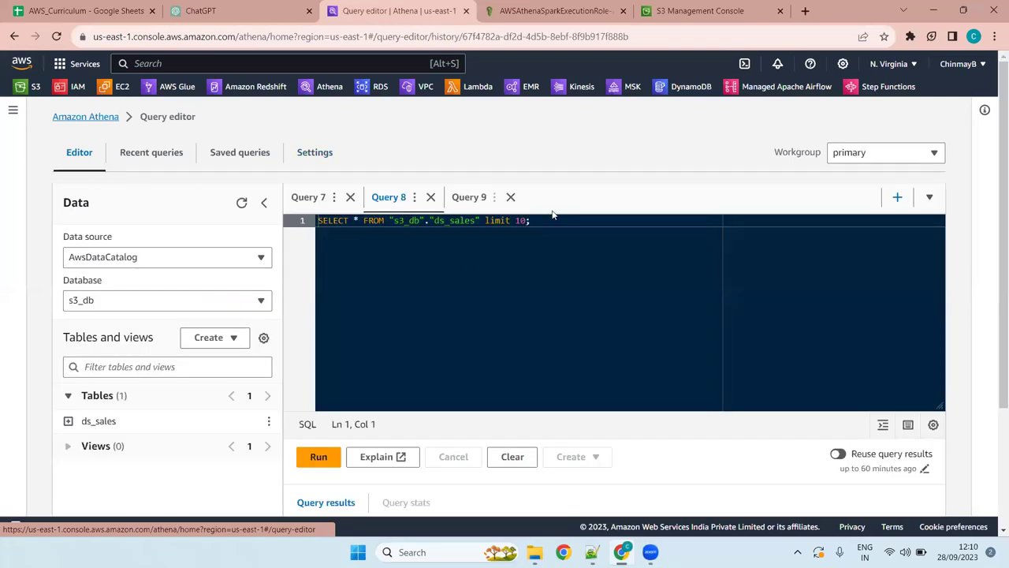
{"action": "left_click", "coordinate": [549, 221]}
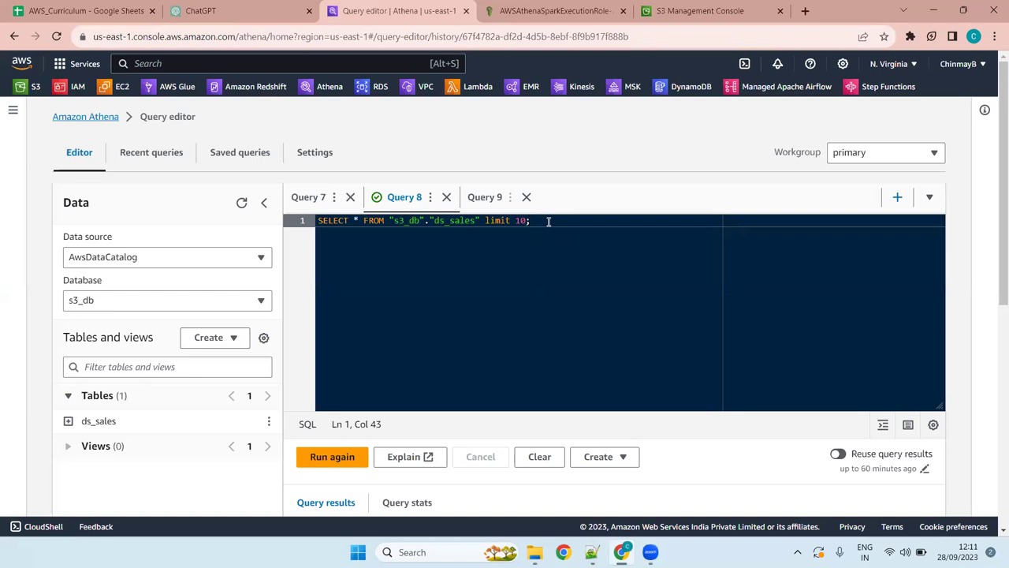
{"action": "left_click", "coordinate": [933, 425]}
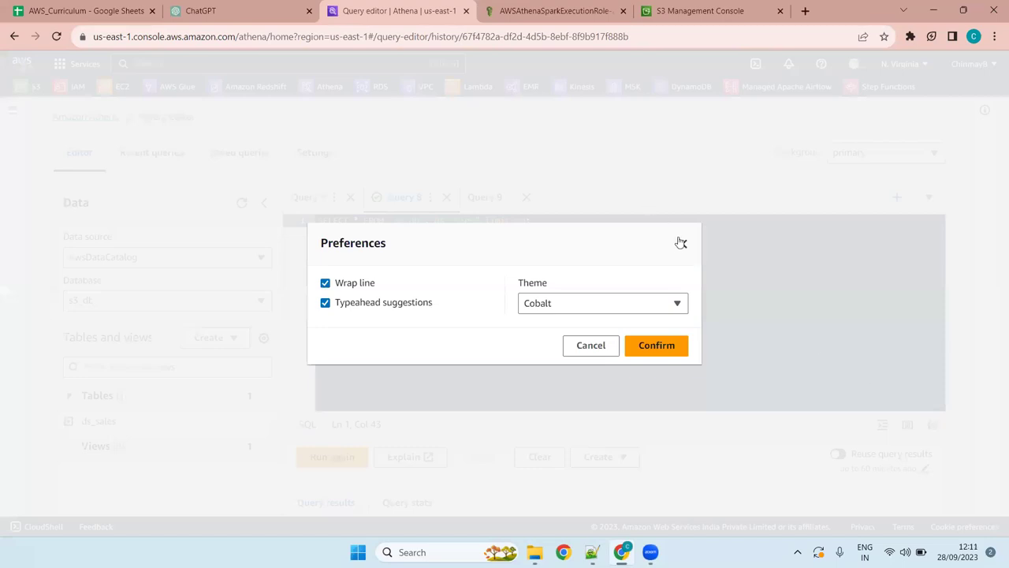
{"action": "left_click", "coordinate": [682, 243]}
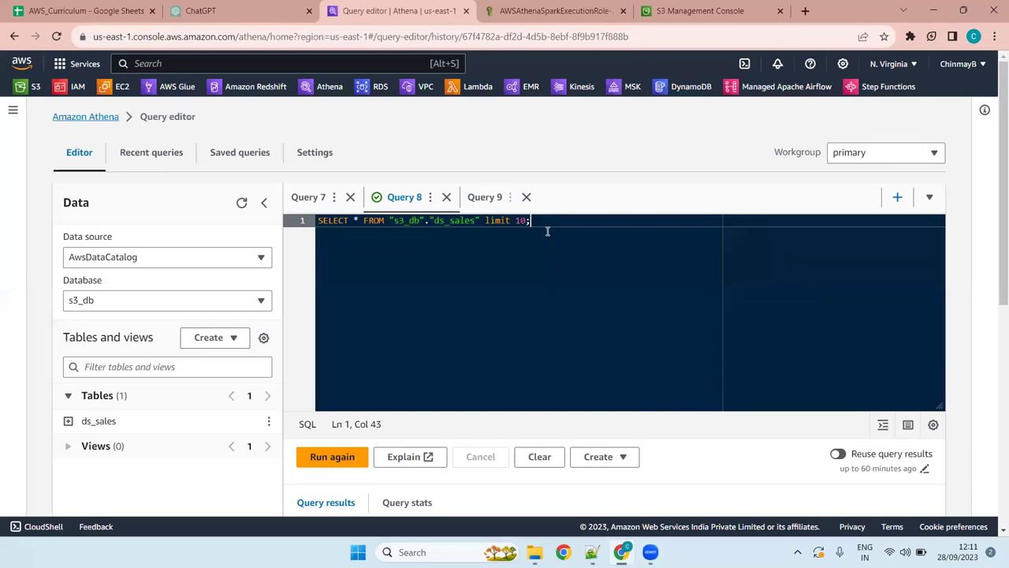
Switch to S3, go back from S3 Select to the 28/ folder and examine the CSV result file's name
{"action": "left_click", "coordinate": [711, 6]}
{"action": "key", "text": "Escape"}
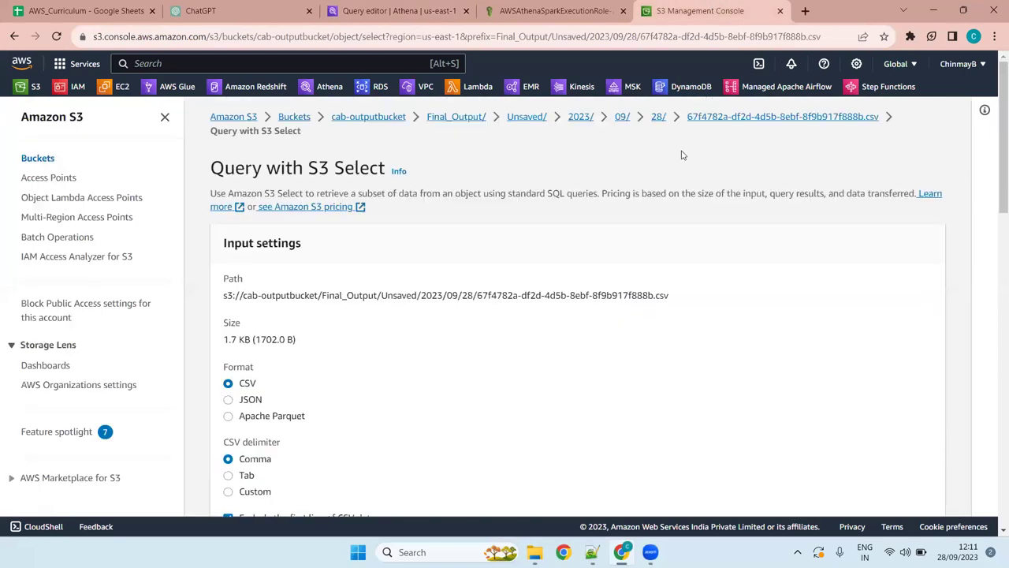
{"action": "left_click", "coordinate": [659, 118]}
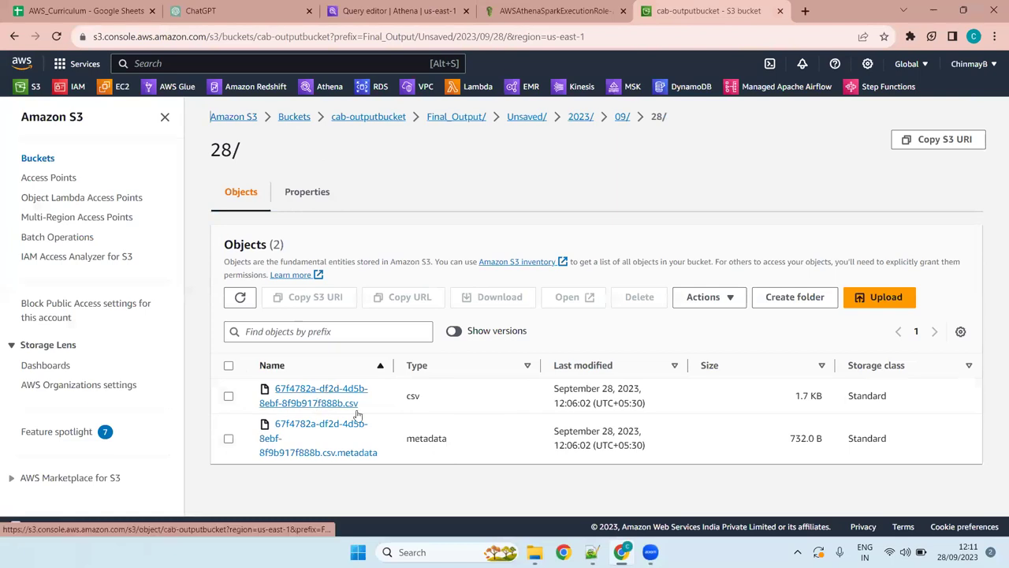
{"action": "left_click_drag", "start_coordinate": [356, 405], "coordinate": [270, 394]}
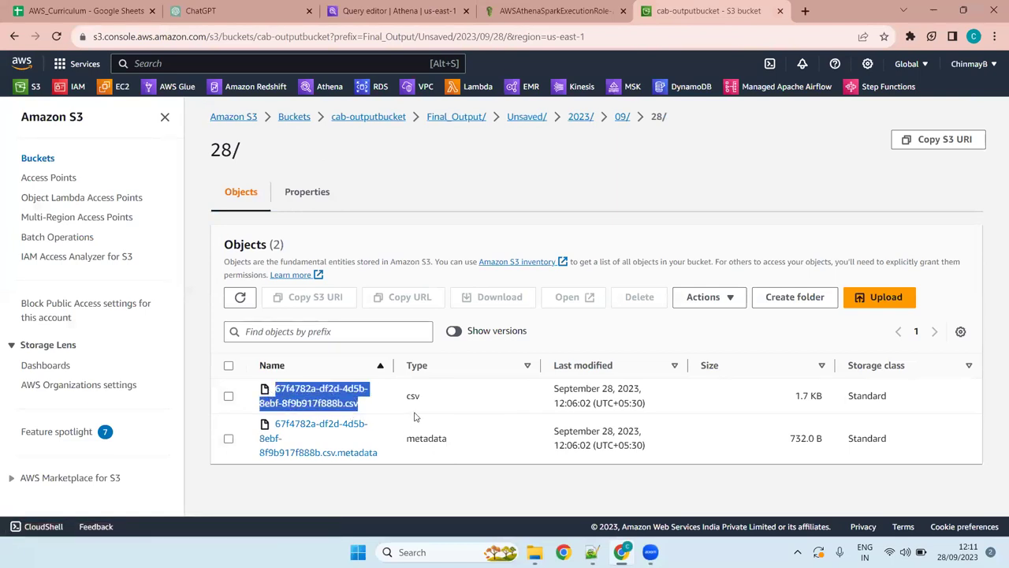
{"action": "left_click", "coordinate": [393, 400]}
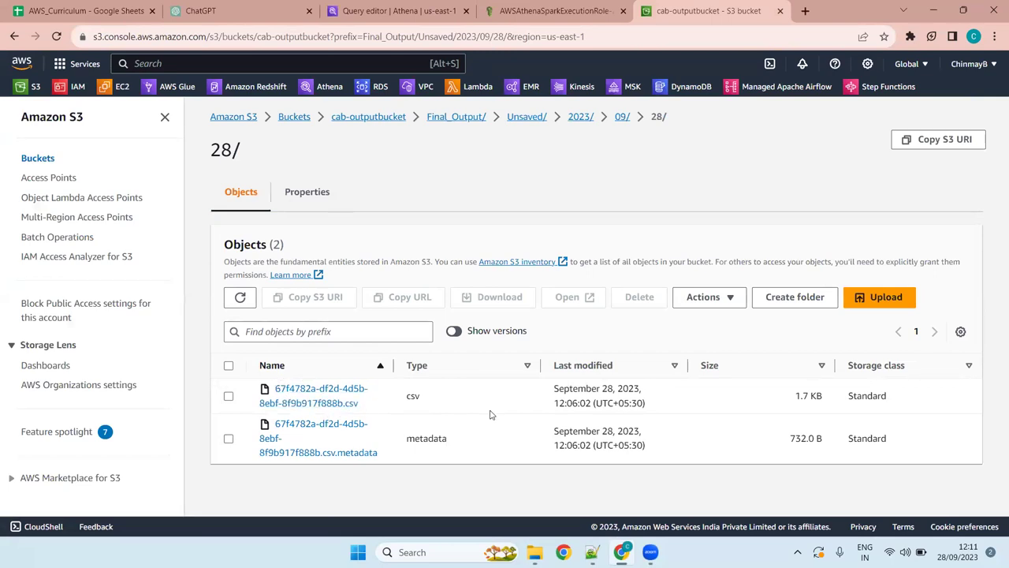
Switch to Athena and save the Query 8 SELECT statement as a query named sales_top10
{"action": "left_click", "coordinate": [362, 9]}
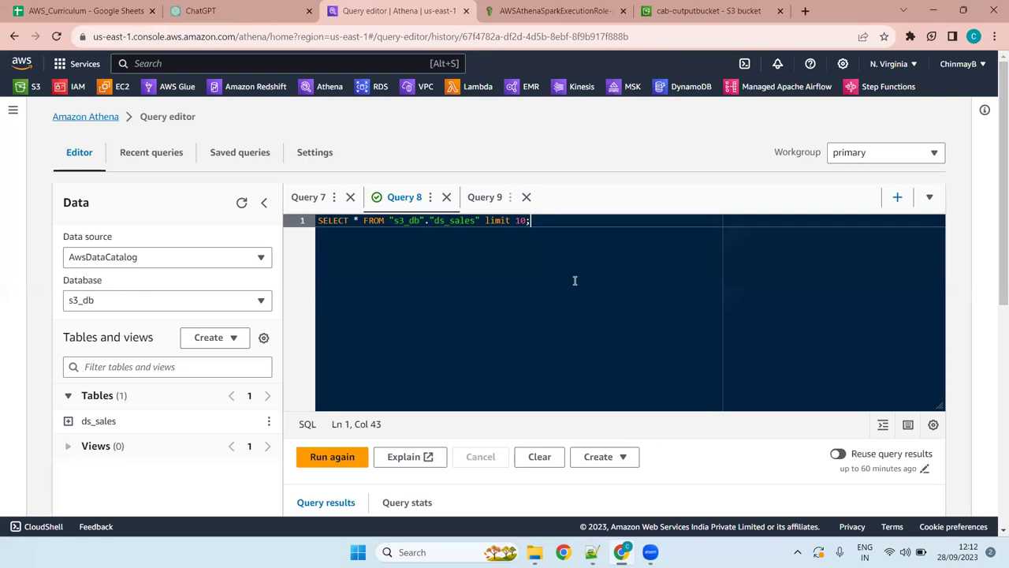
{"action": "left_click", "coordinate": [625, 458]}
{"action": "left_click", "coordinate": [625, 458]}
{"action": "left_click", "coordinate": [430, 197]}
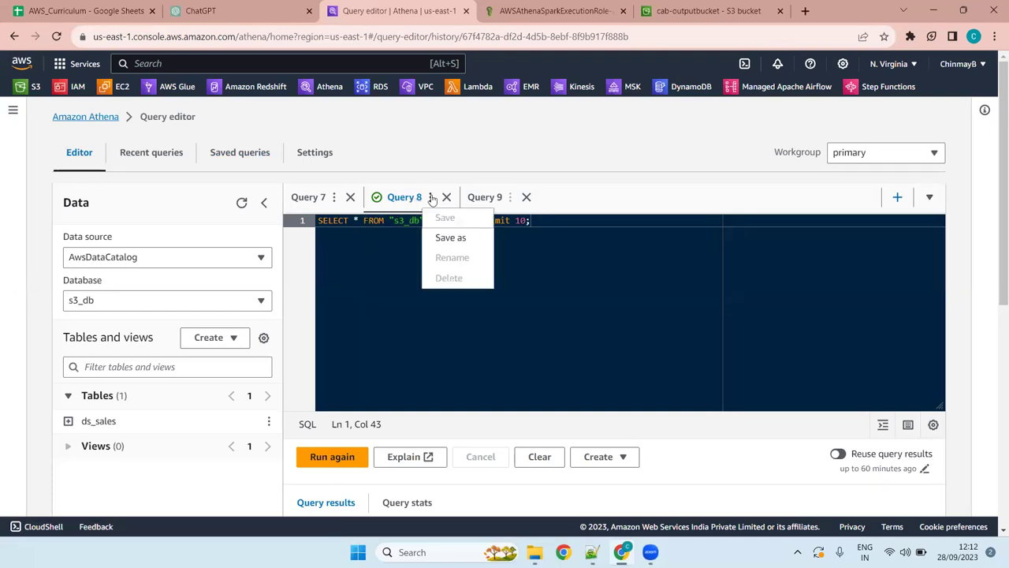
{"action": "left_click", "coordinate": [448, 238]}
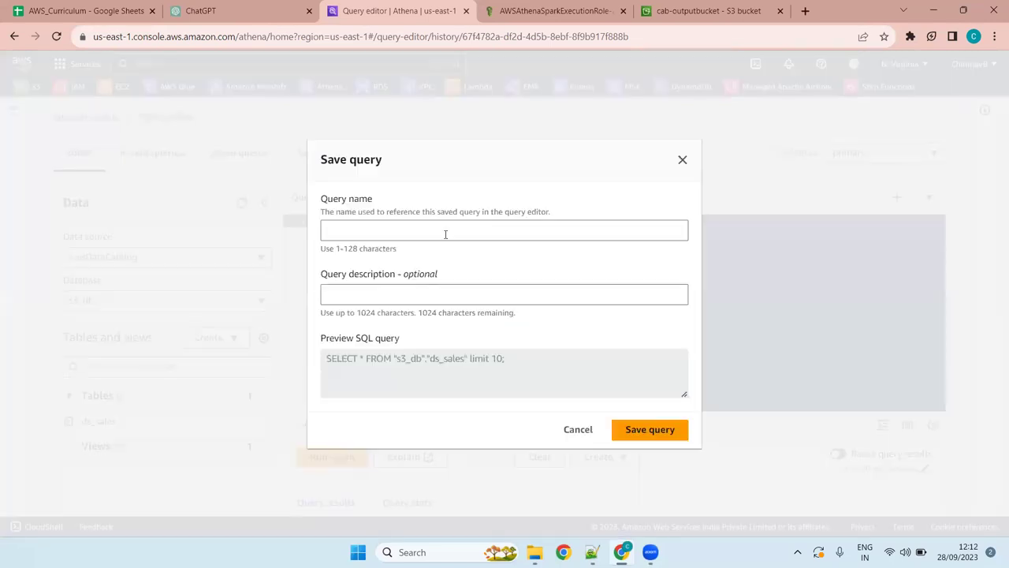
{"action": "left_click", "coordinate": [381, 235]}
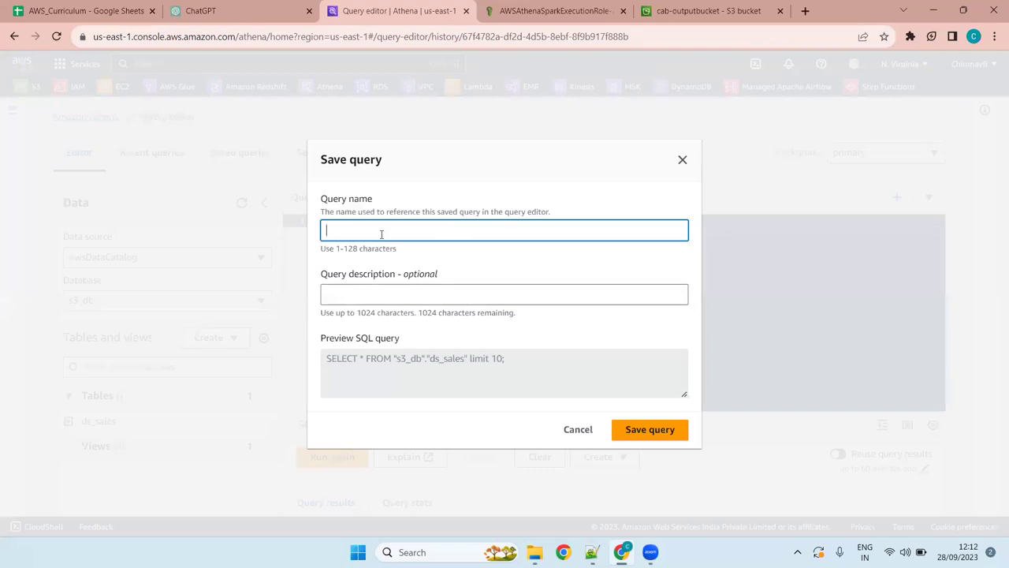
{"action": "type", "text": "sales_top10"}
{"action": "left_click", "coordinate": [653, 429]}
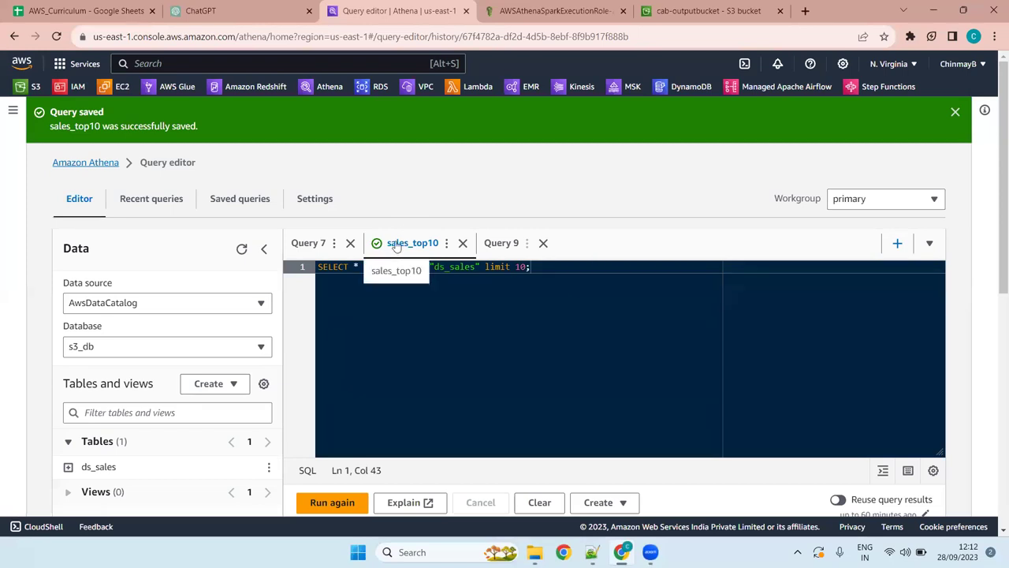
Check the primary workgroup's list of saved queries and return to the sales_top10 statement in the editor
{"action": "left_click", "coordinate": [228, 202]}
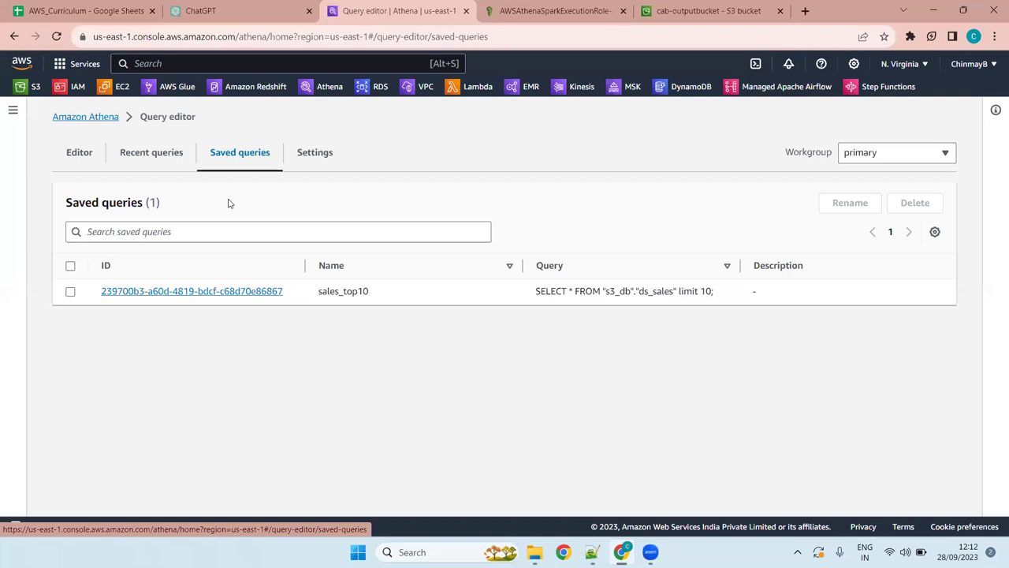
{"action": "left_click", "coordinate": [81, 153]}
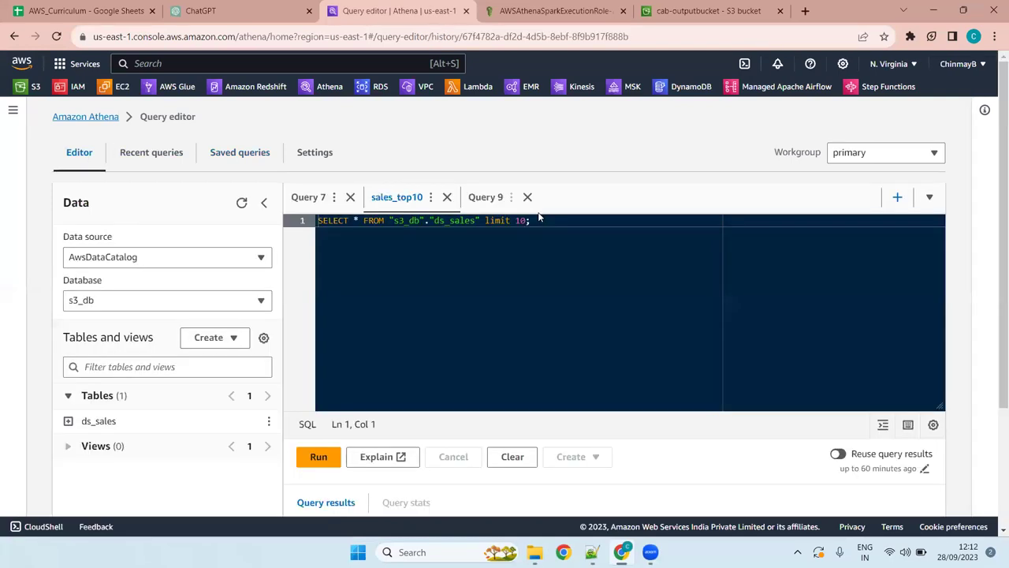
{"action": "left_click", "coordinate": [545, 228]}
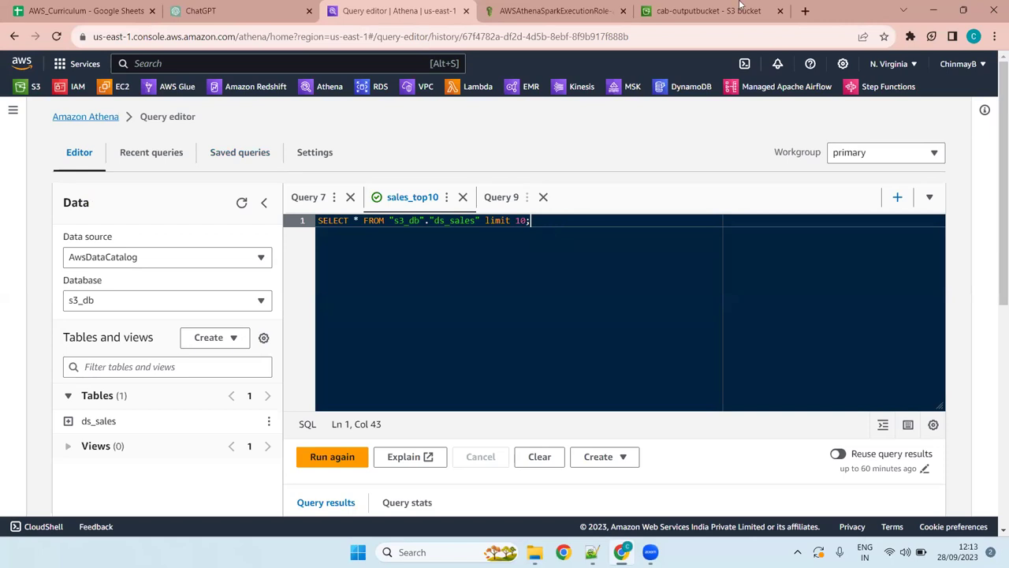
Switch to S3 and review the CSV result file's name in the 28/ folder
{"action": "left_click", "coordinate": [709, 10]}
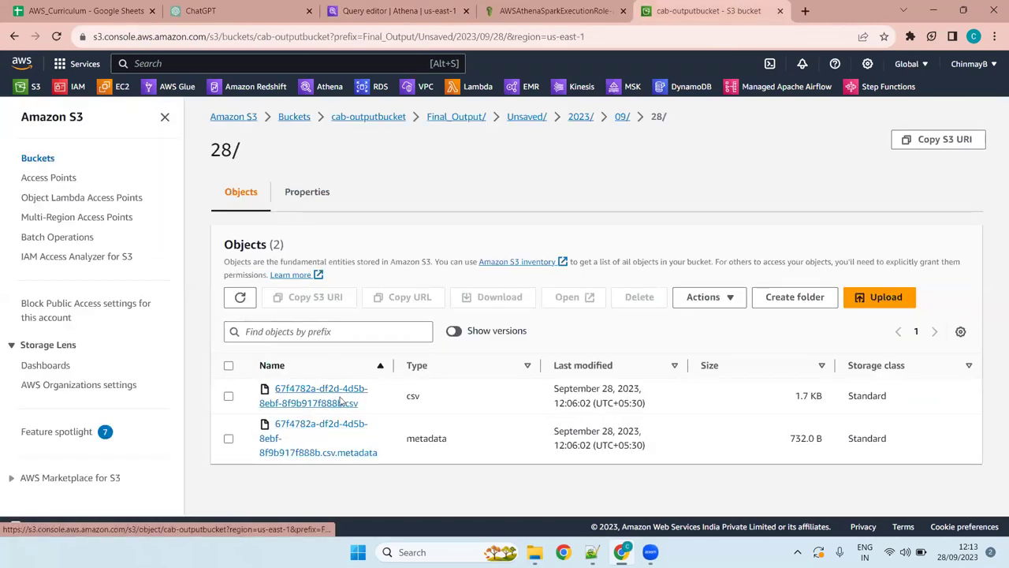
{"action": "left_click_drag", "start_coordinate": [365, 406], "coordinate": [271, 384]}
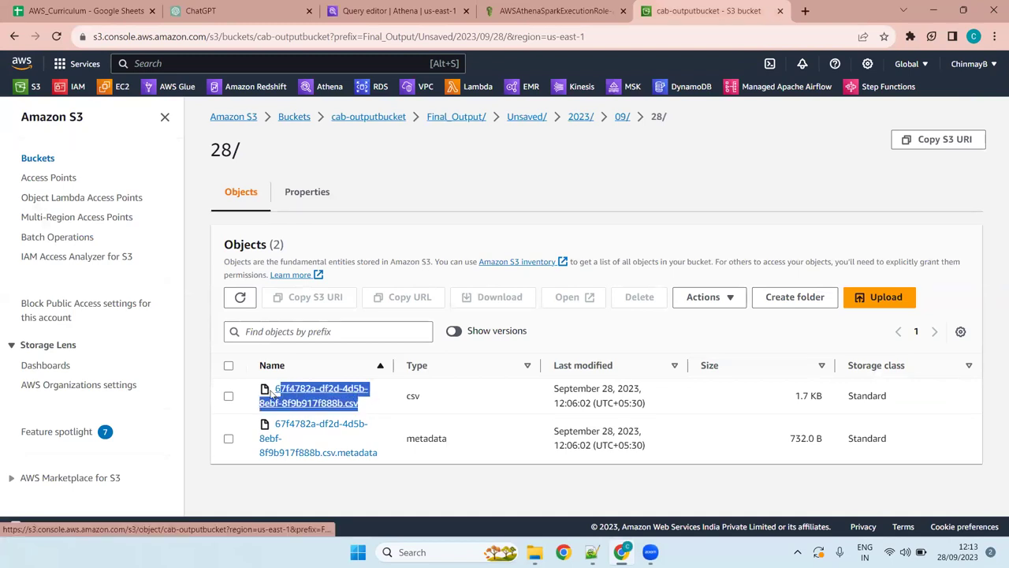
{"action": "left_click", "coordinate": [327, 406]}
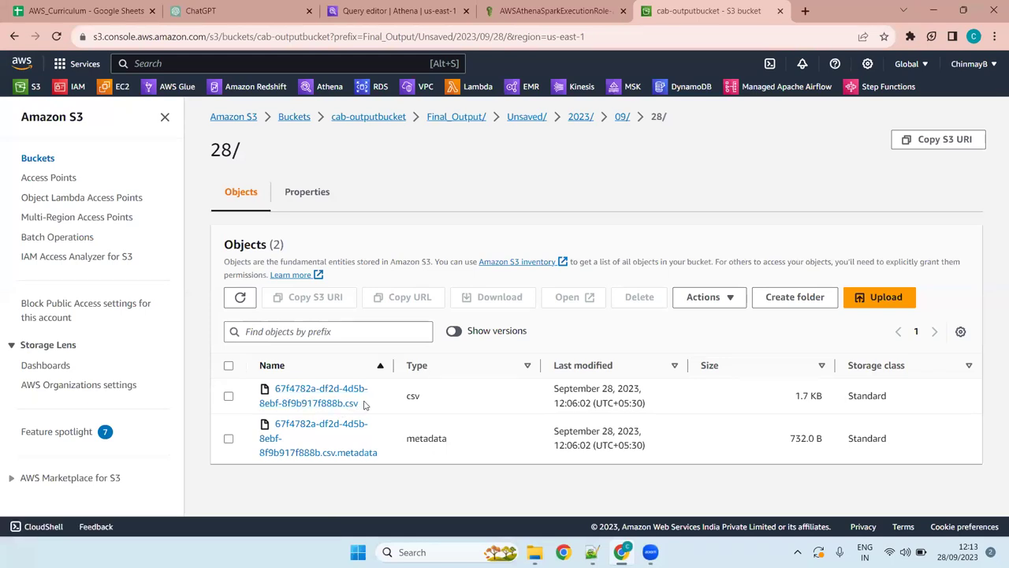
Switch to Athena, examine the sales_top10 entry's name among the saved queries and go back to its SQL statement
{"action": "left_click", "coordinate": [387, 11]}
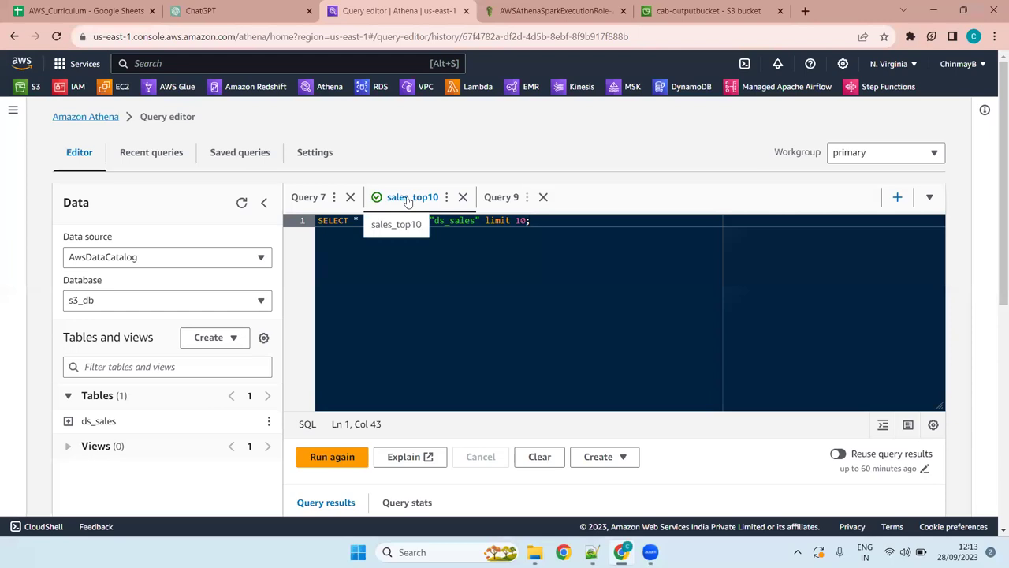
{"action": "left_click", "coordinate": [261, 153]}
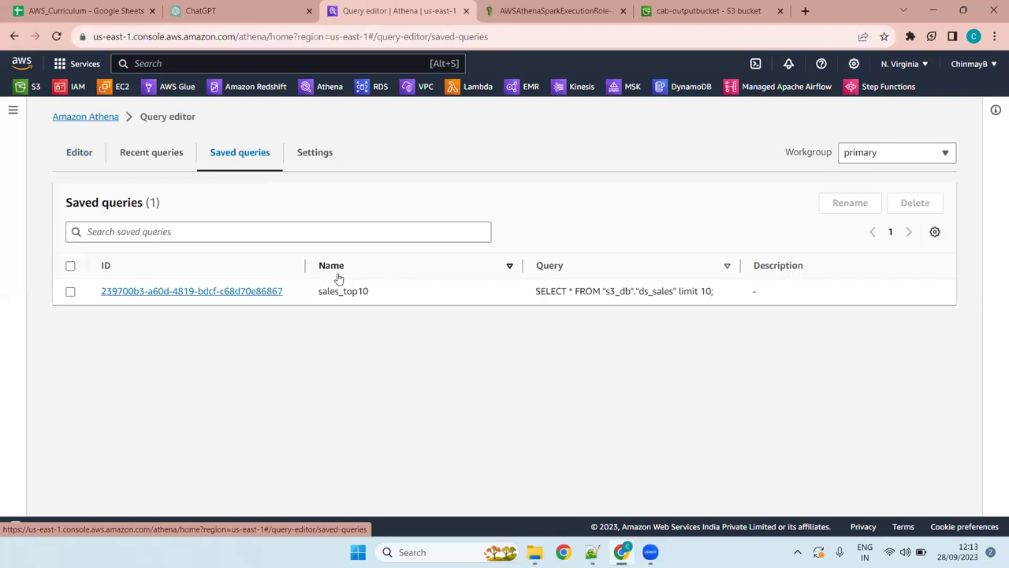
{"action": "left_click_drag", "start_coordinate": [369, 293], "coordinate": [320, 299]}
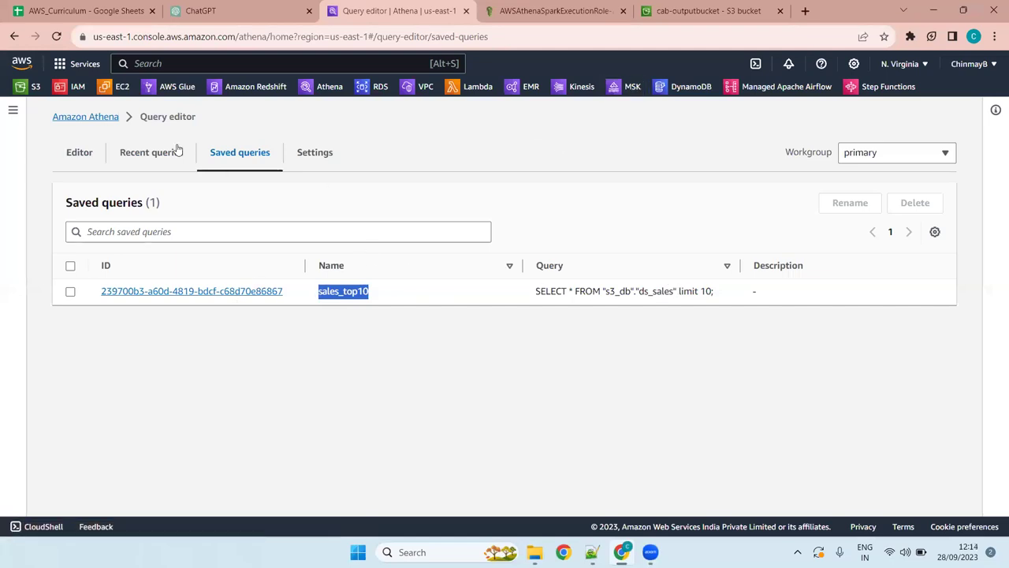
{"action": "left_click", "coordinate": [75, 154]}
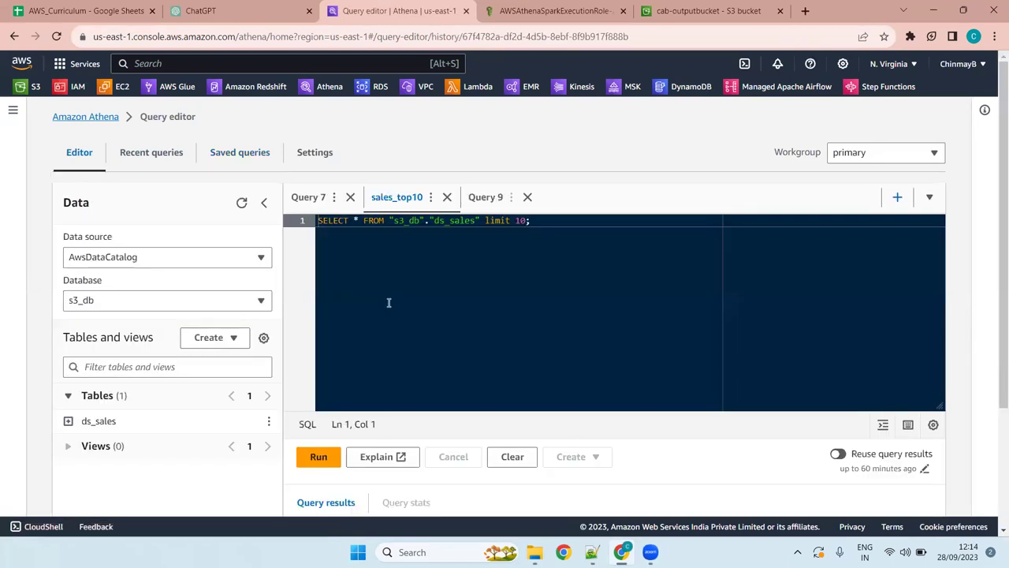
{"action": "left_click", "coordinate": [574, 224]}
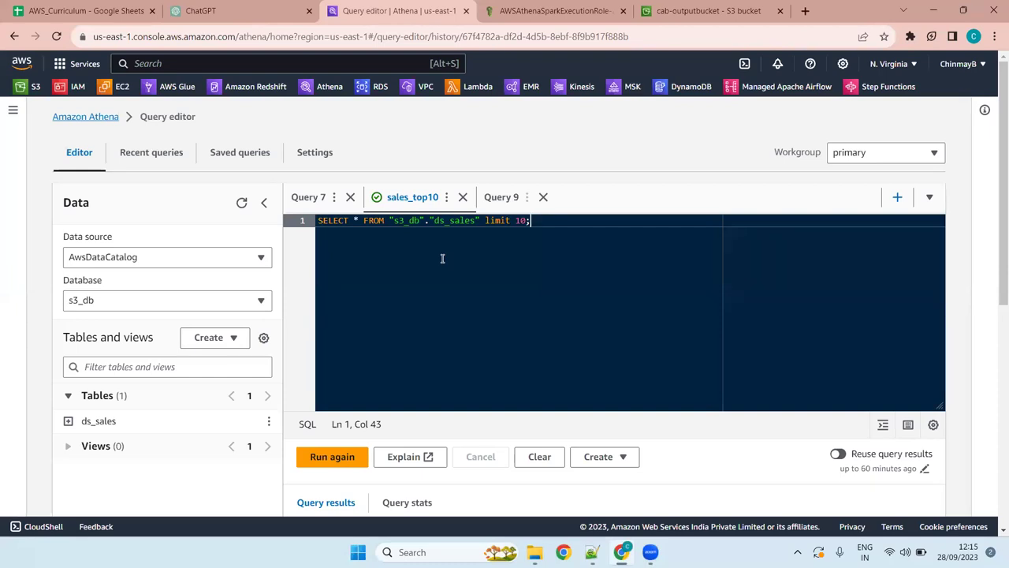
{"action": "left_click", "coordinate": [709, 10]}
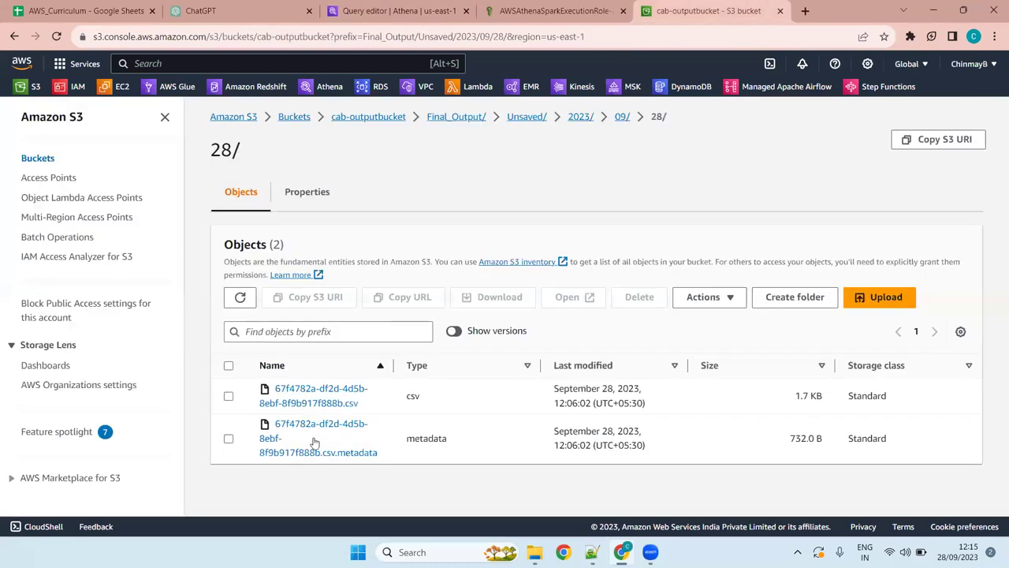
{"action": "left_click", "coordinate": [229, 396]}
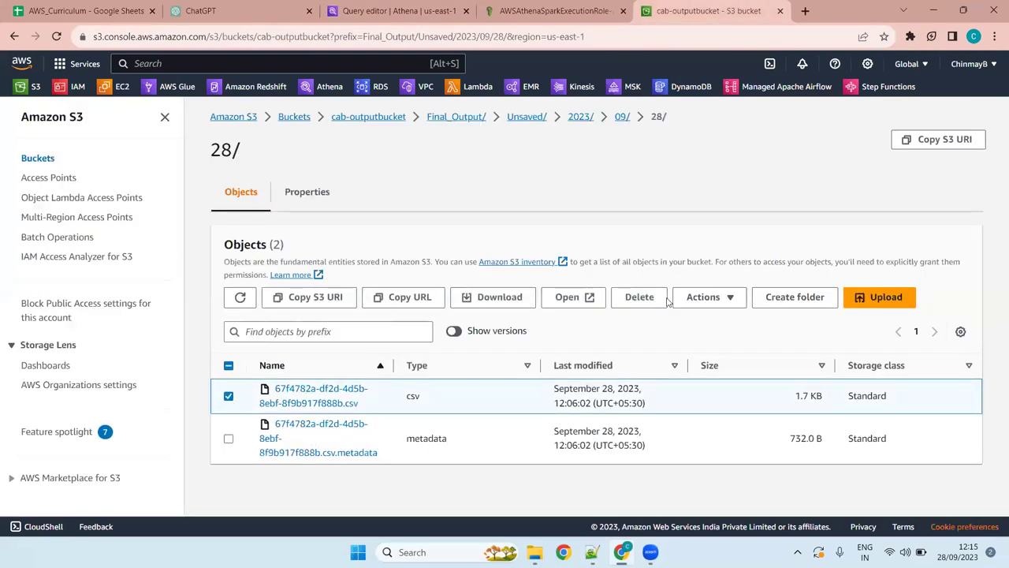
{"action": "left_click", "coordinate": [720, 304]}
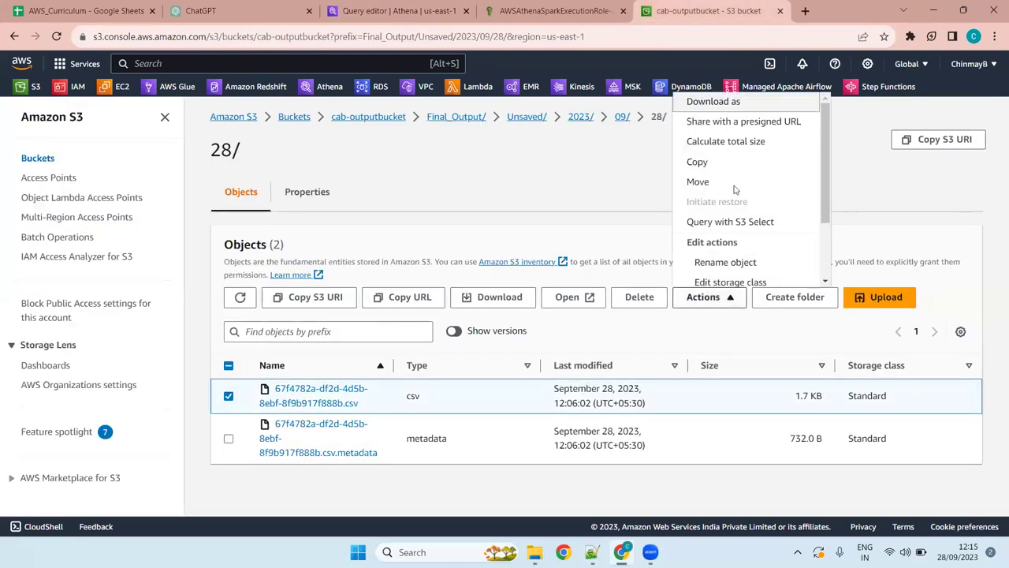
{"action": "scroll", "coordinate": [749, 229], "scroll_direction": "down", "scroll_amount": 2}
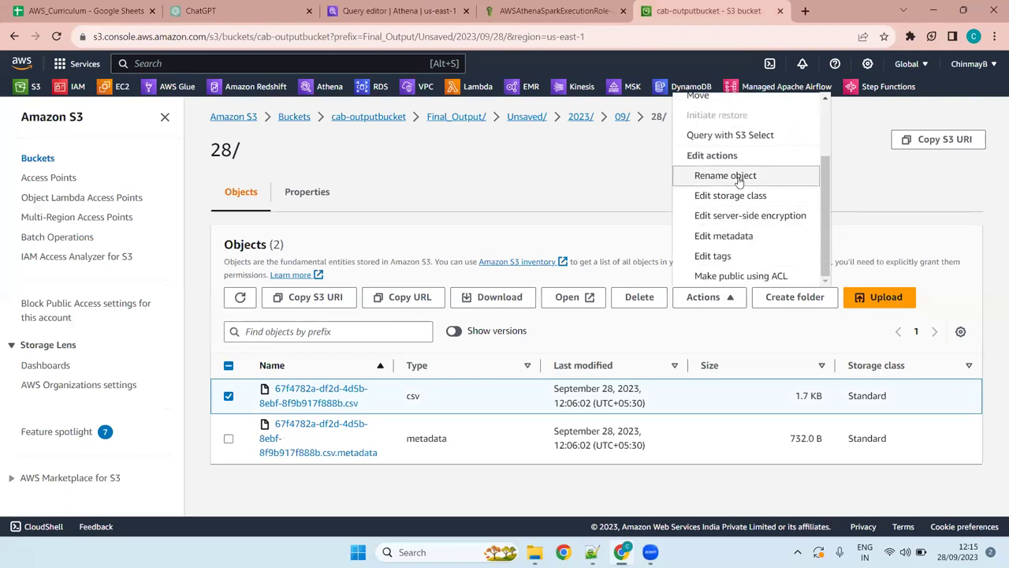
{"action": "left_click", "coordinate": [738, 178]}
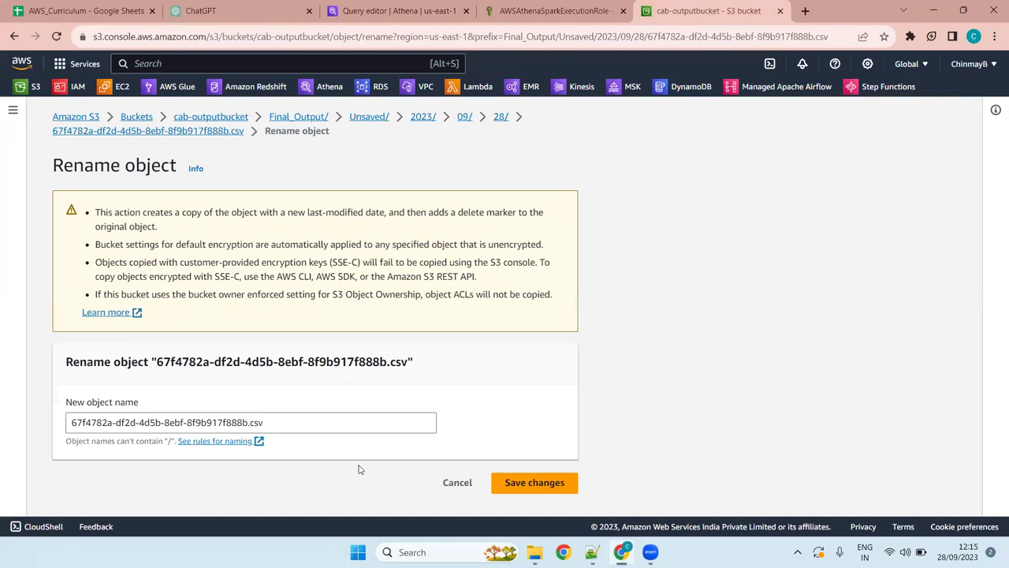
{"action": "left_click", "coordinate": [457, 485]}
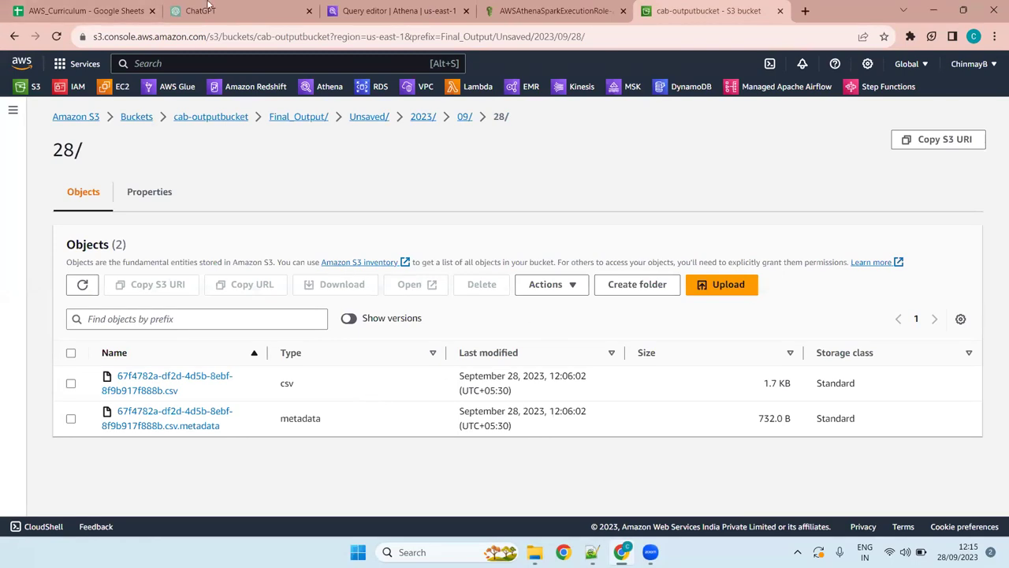
Switch to S3 and look at the rename form for the CSV result file in the 28/ folder, leaving without saving
{"action": "left_click", "coordinate": [384, 6]}
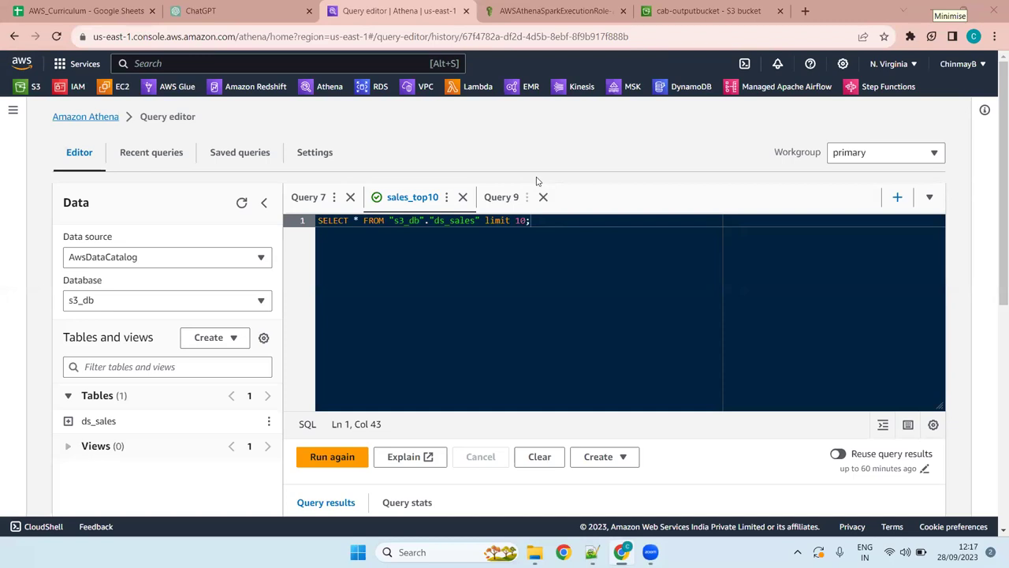
{"action": "left_click", "coordinate": [584, 221]}
{"action": "left_click", "coordinate": [707, 10]}
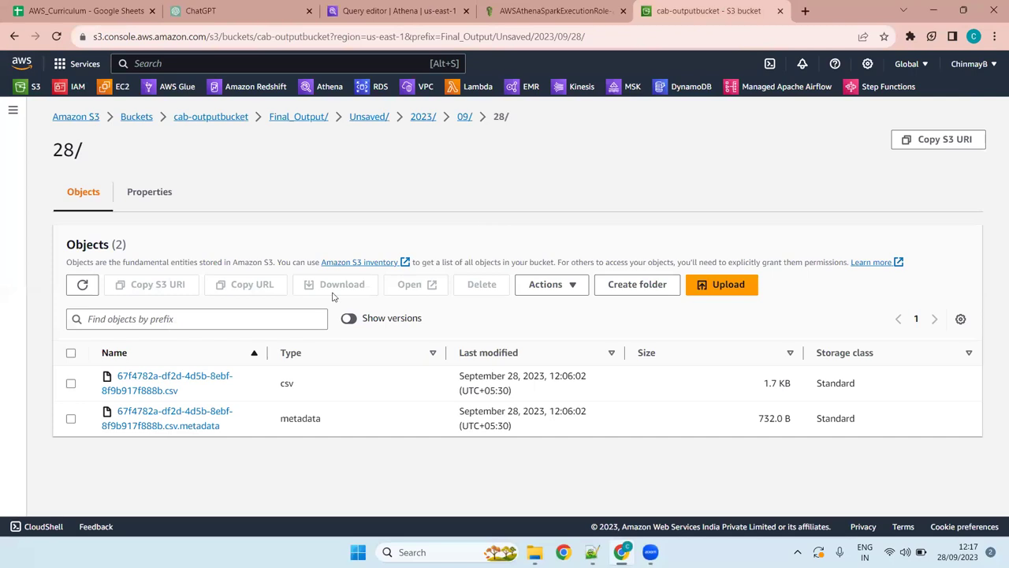
{"action": "left_click", "coordinate": [70, 383]}
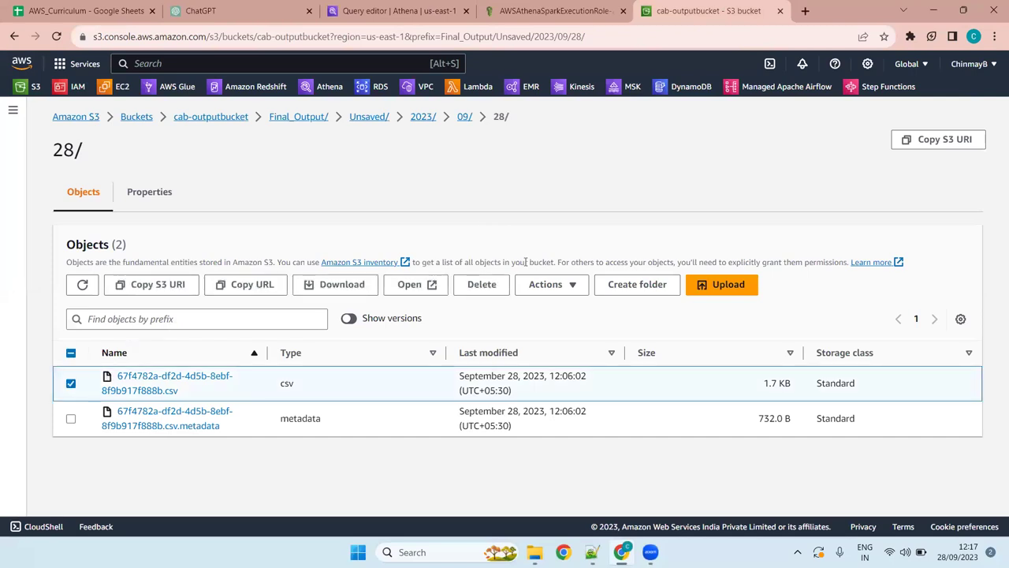
{"action": "left_click", "coordinate": [560, 284]}
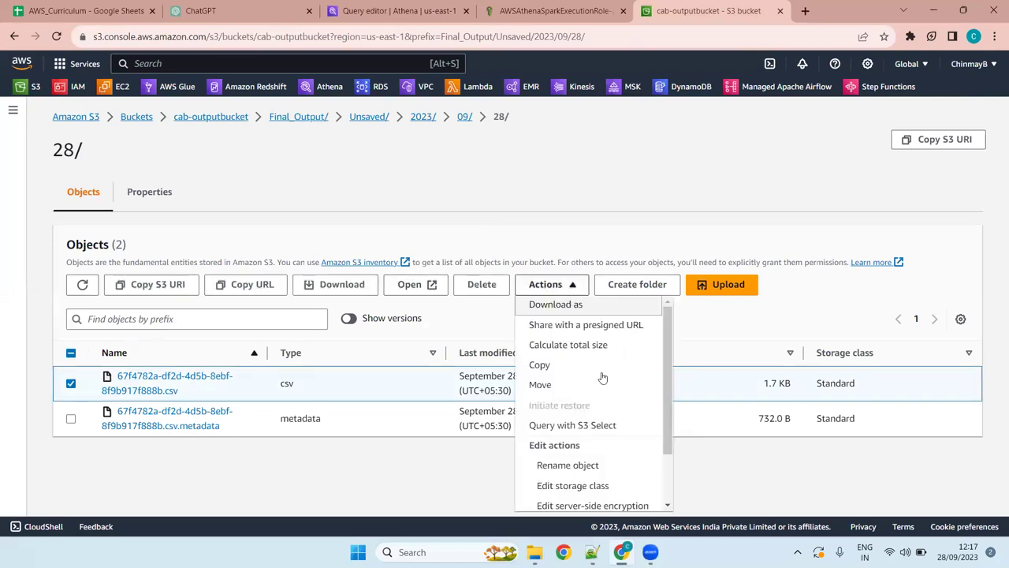
{"action": "left_click", "coordinate": [584, 463]}
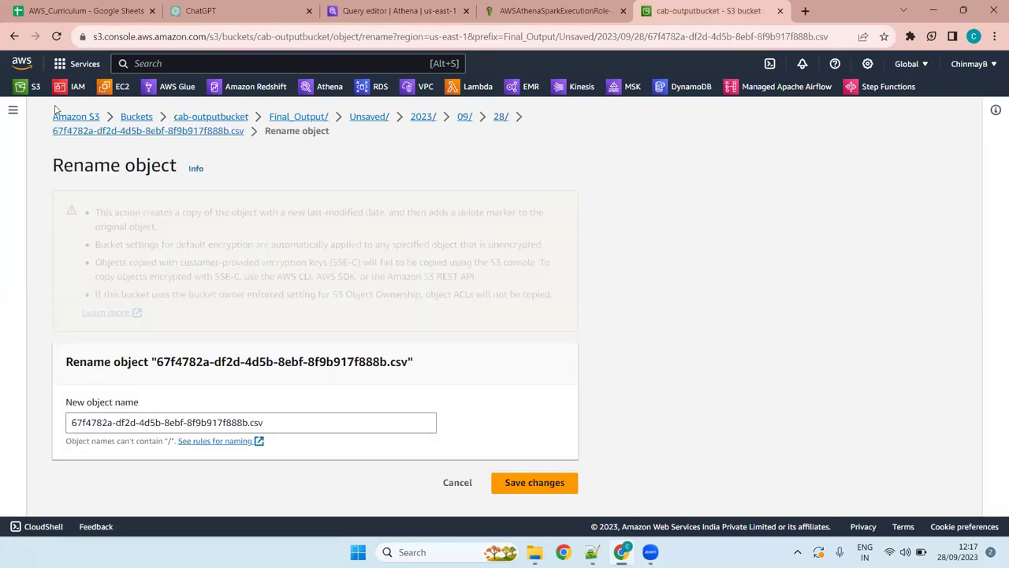
{"action": "left_click", "coordinate": [462, 482]}
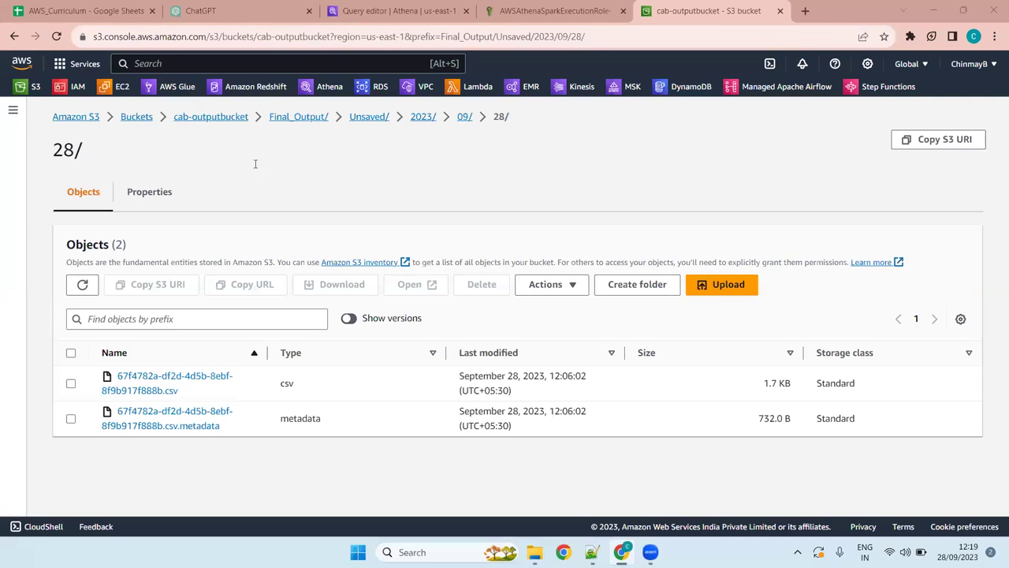
Switch to Athena, check the query result location in the settings and return to the sales_top10 statement
{"action": "left_click", "coordinate": [364, 10]}
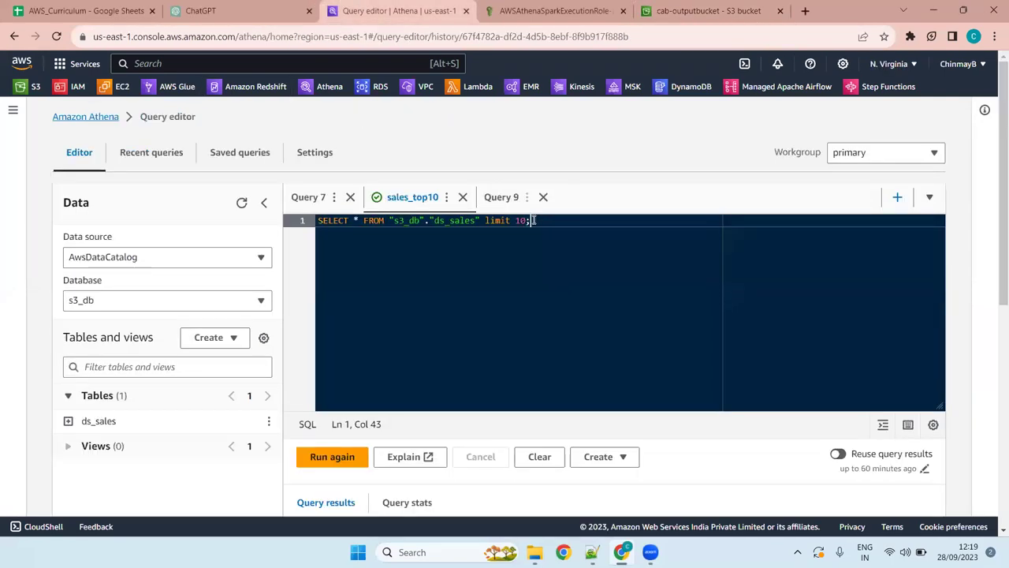
{"action": "left_click_drag", "start_coordinate": [531, 222], "coordinate": [318, 219]}
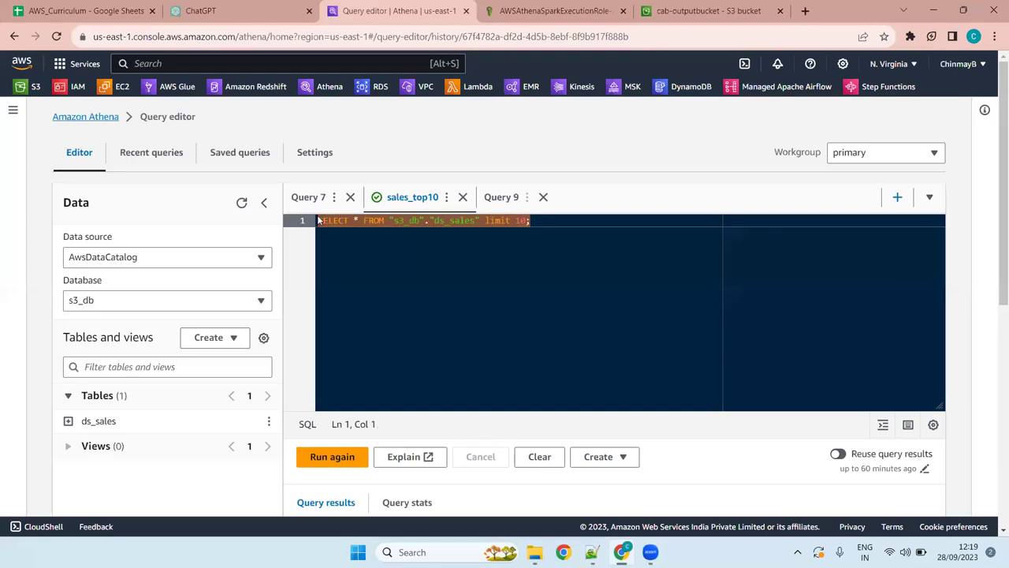
{"action": "left_click", "coordinate": [538, 221]}
{"action": "key", "text": "shift+Home"}
{"action": "left_click", "coordinate": [328, 157]}
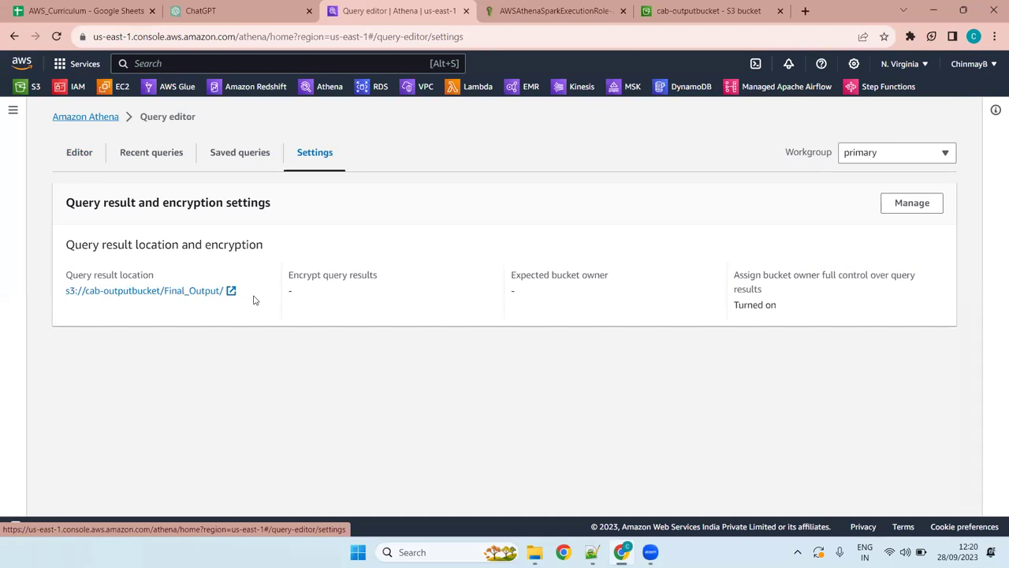
{"action": "left_click", "coordinate": [92, 161]}
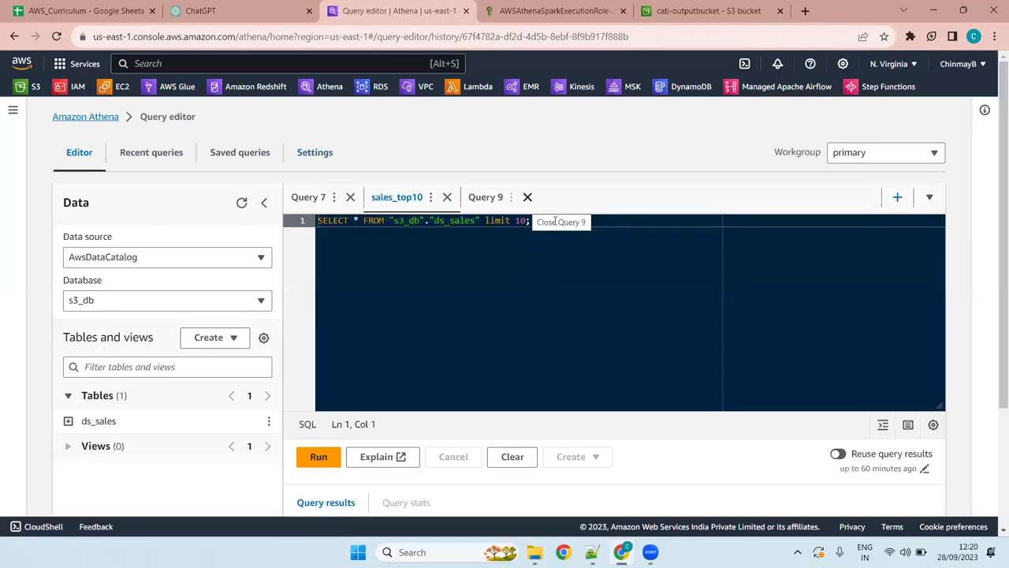
{"action": "left_click", "coordinate": [569, 216]}
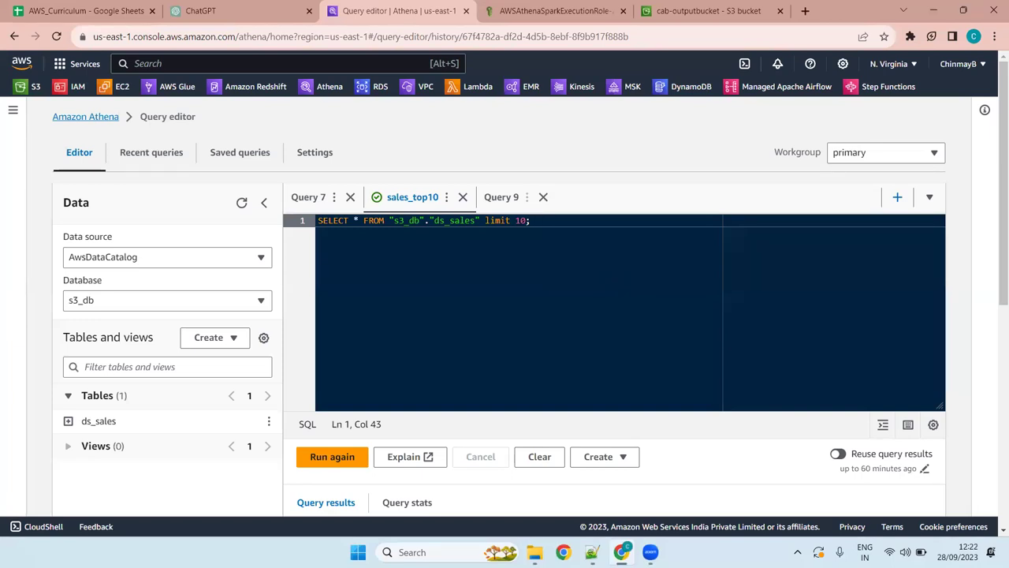
Highlight the ds_sales table name in the query and compare it with the CSV result file's name in S3
{"action": "double_click", "coordinate": [461, 221]}
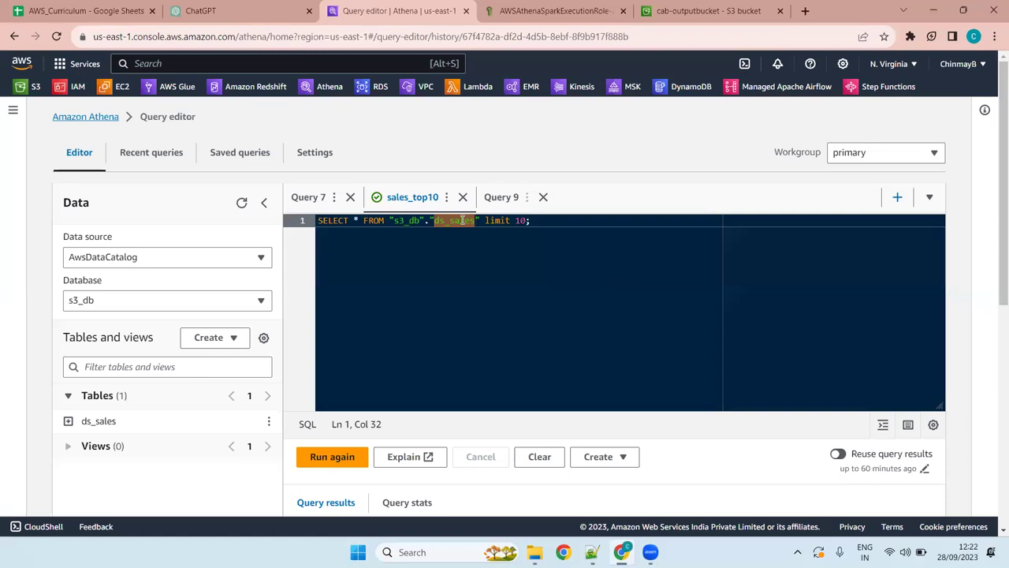
{"action": "left_click", "coordinate": [709, 10]}
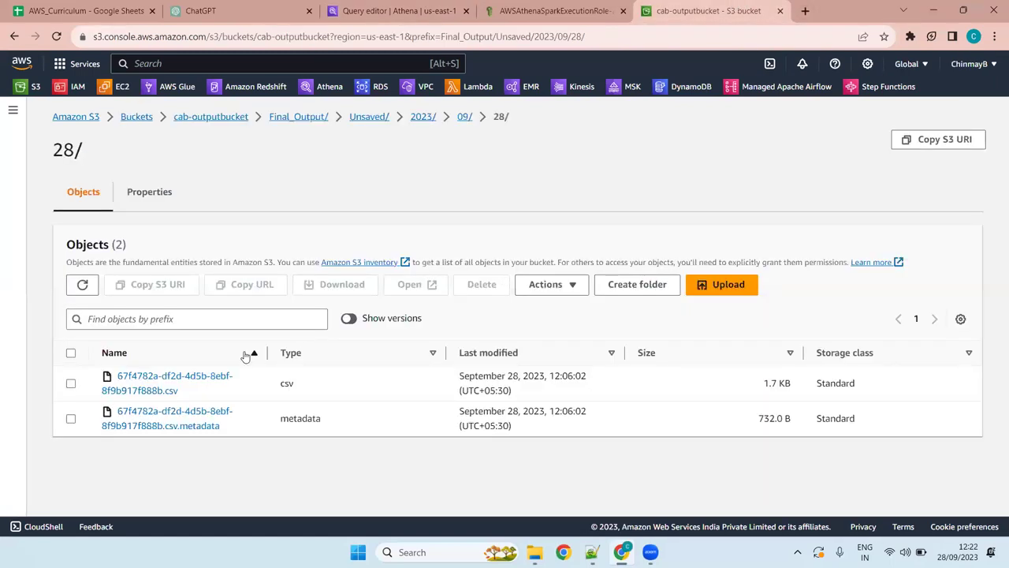
{"action": "left_click_drag", "start_coordinate": [180, 392], "coordinate": [112, 388]}
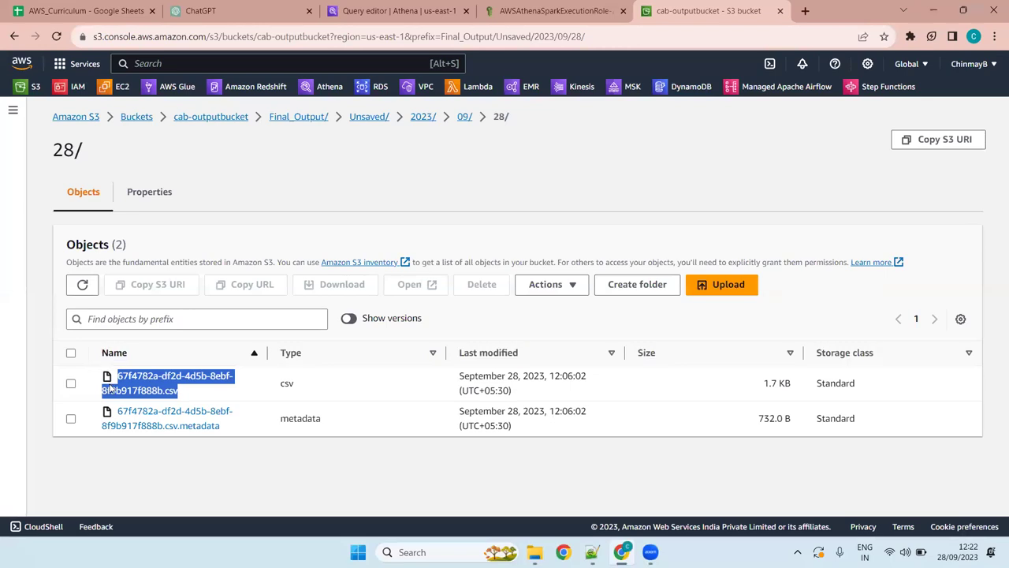
{"action": "left_click", "coordinate": [195, 396]}
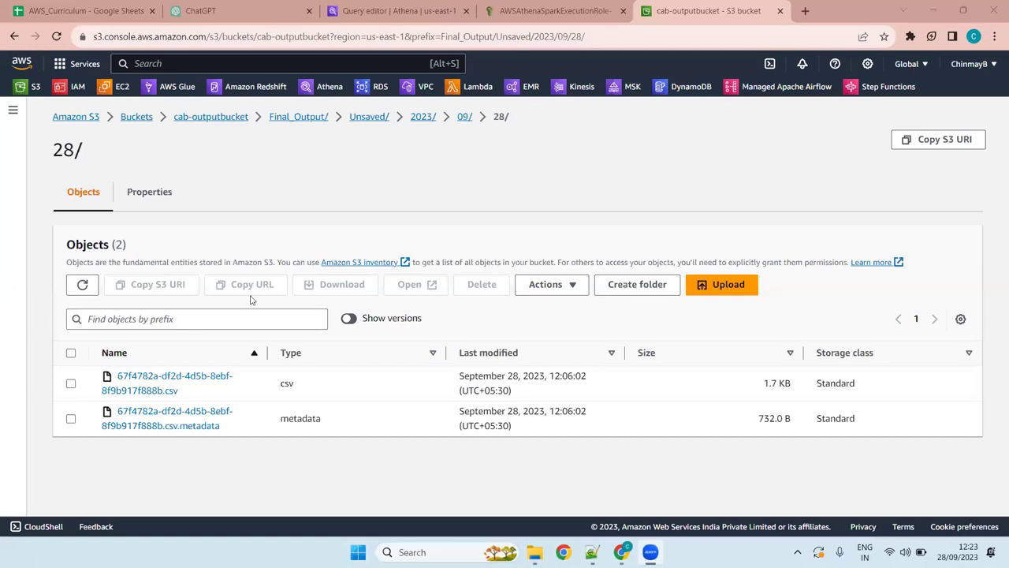
Switch to Athena and try adding the output keyword after limit 10 in the sales_top10 statement
{"action": "left_click", "coordinate": [363, 9]}
{"action": "left_click", "coordinate": [629, 310]}
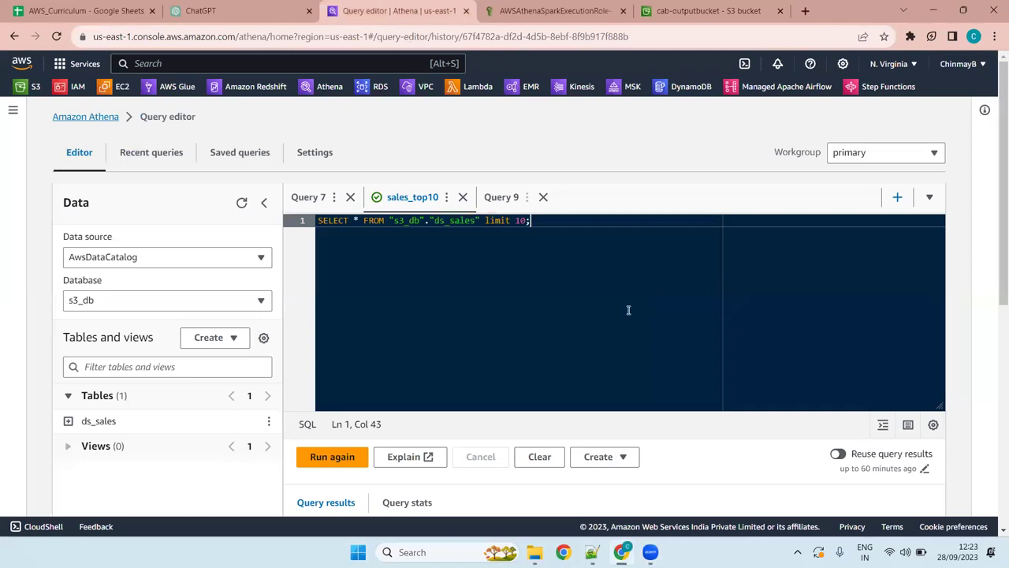
{"action": "left_click", "coordinate": [525, 221]}
{"action": "key", "text": "Left"}
{"action": "key", "text": "Left"}
{"action": "key", "text": "Left"}
{"action": "key", "text": "Left"}
{"action": "key", "text": "Left"}
{"action": "key", "text": "Left"}
{"action": "key", "text": "Left"}
{"action": "key", "text": "Left"}
{"action": "key", "text": "Right"}
{"action": "key", "text": "Right"}
{"action": "key", "text": "Right"}
{"action": "key", "text": "Right"}
{"action": "key", "text": "Right"}
{"action": "key", "text": "Right"}
{"action": "key", "text": "Right"}
{"action": "key", "text": "Right"}
{"action": "key", "text": "Left"}
{"action": "key", "text": "Left"}
{"action": "key", "text": "Left"}
{"action": "key", "text": "Left"}
{"action": "key", "text": "Left"}
{"action": "key", "text": "Left"}
{"action": "key", "text": "Right"}
{"action": "key", "text": "Right"}
{"action": "key", "text": "Right"}
{"action": "key", "text": "Right"}
{"action": "key", "text": "Right"}
{"action": "key", "text": "Right"}
{"action": "type", "text": "ou"}
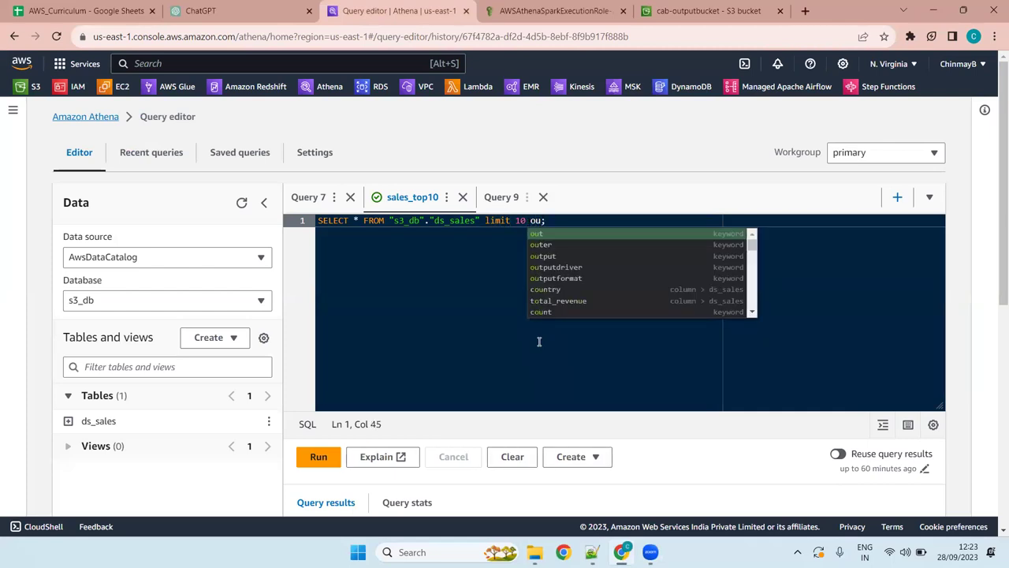
{"action": "type", "text": "tput"}
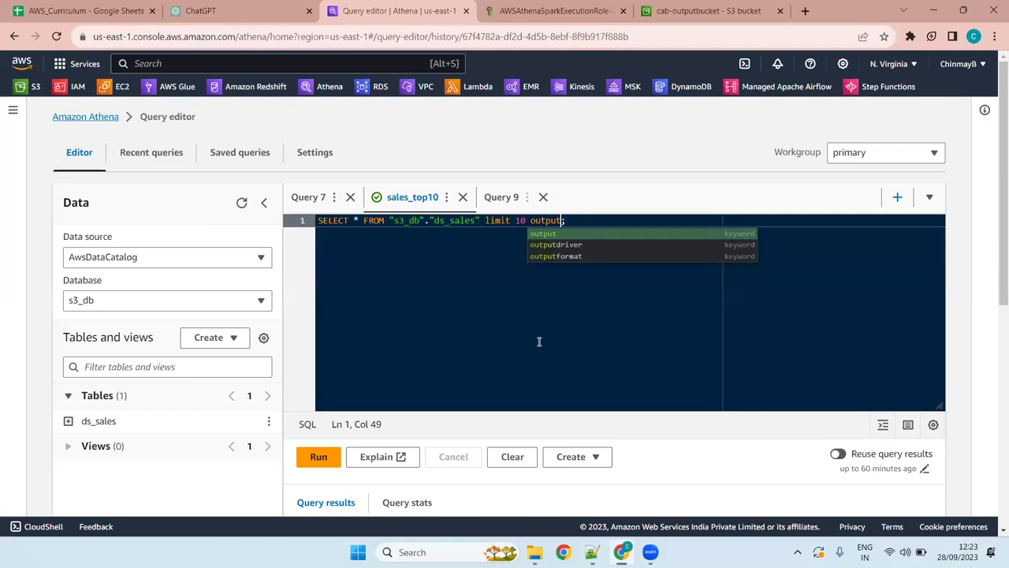
{"action": "key", "text": "BackSpace"}
{"action": "key", "text": "BackSpace"}
{"action": "key", "text": "BackSpace"}
{"action": "key", "text": "BackSpace"}
{"action": "key", "text": "BackSpace"}
{"action": "key", "text": "BackSpace"}
{"action": "key", "text": "BackSpace"}
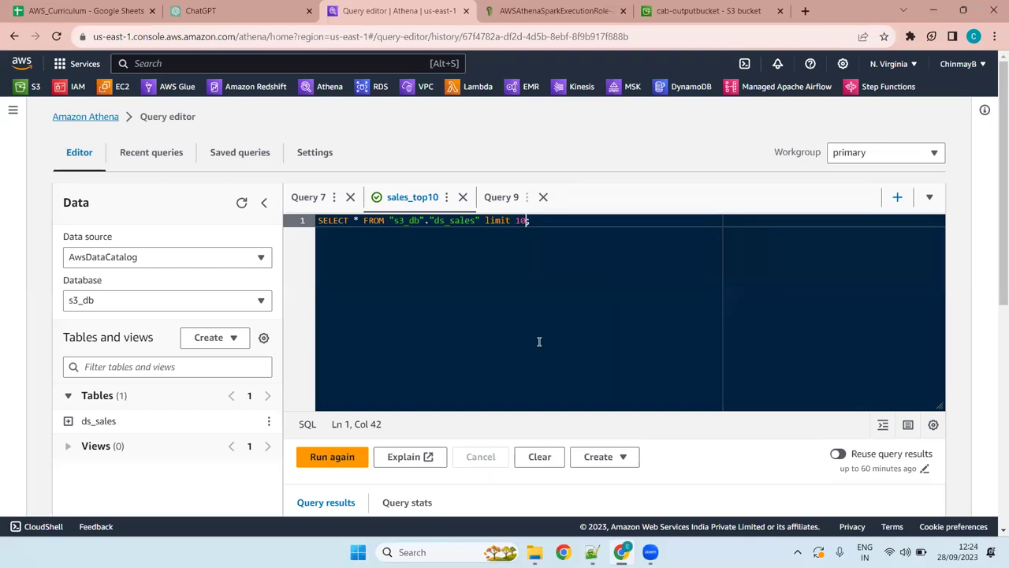
{"action": "left_click", "coordinate": [597, 229]}
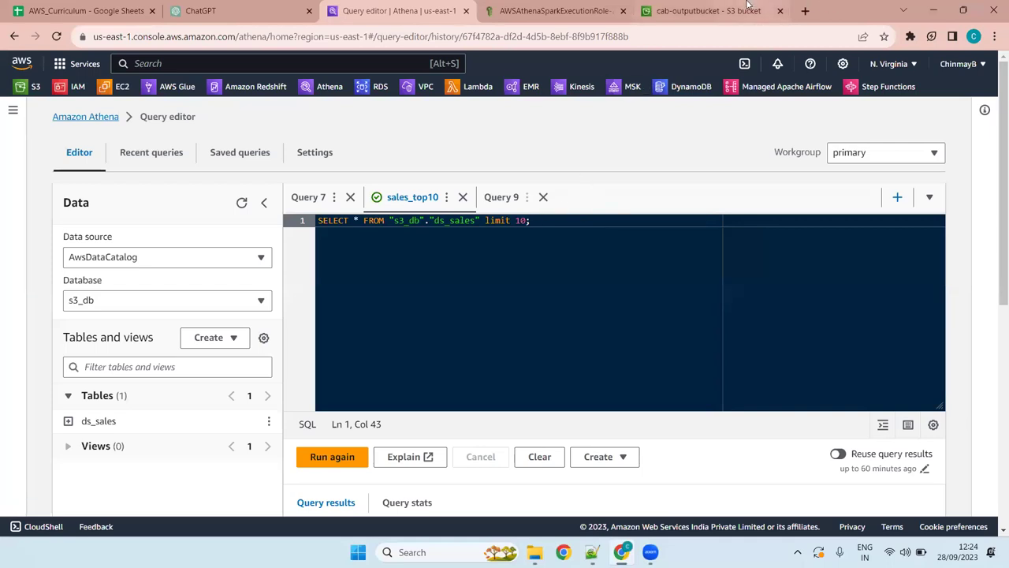
{"action": "mouse_move", "coordinate": [747, 5]}
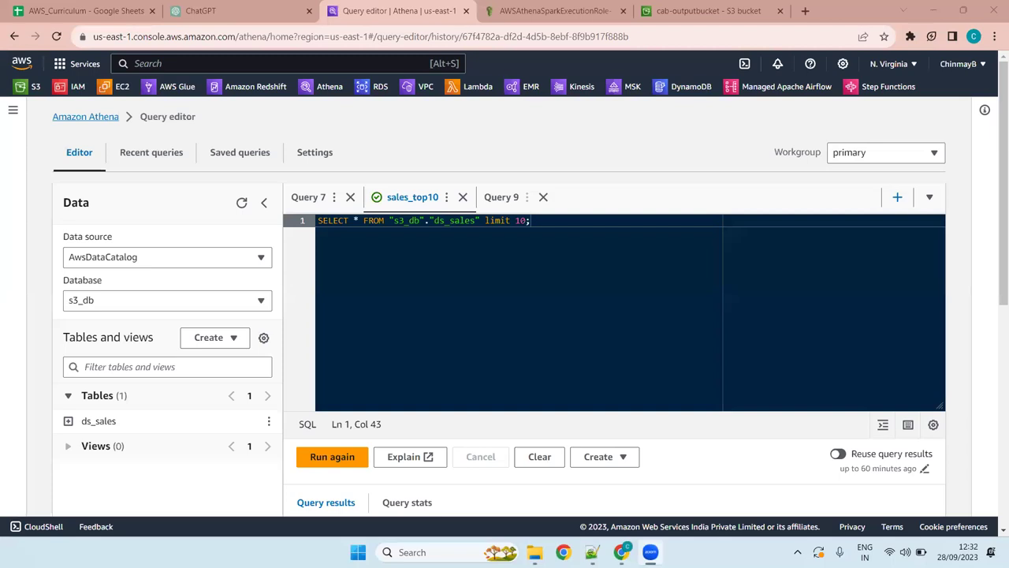
{"action": "key", "text": "XF86AudioRaiseVolume"}
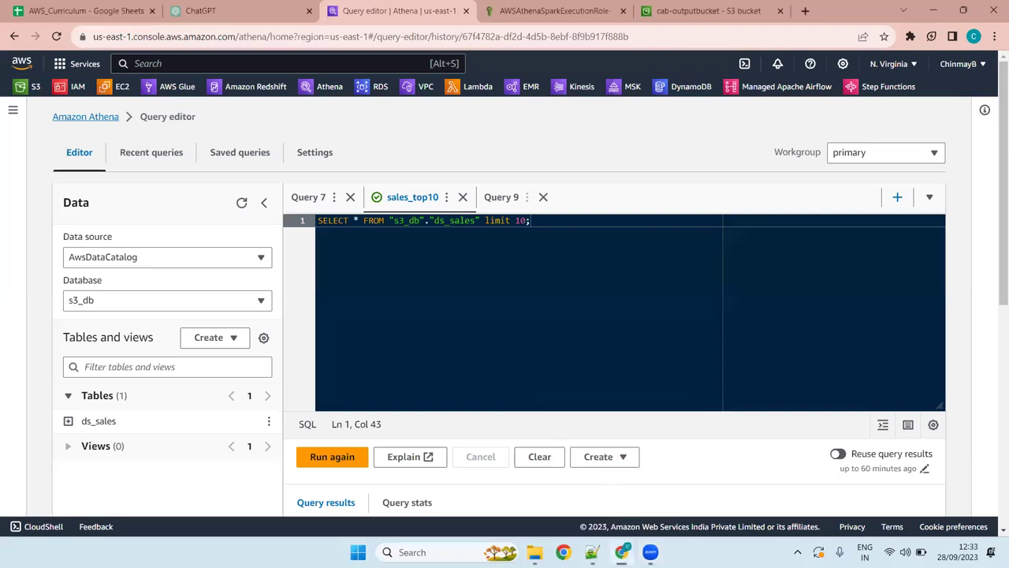
Switch to Notepad++ and review the Syallabus_Coverage.txt notes, from Cloud Basics at the start through the policies, AWS access and EC2 sections
{"action": "key", "text": "alt+Tab"}
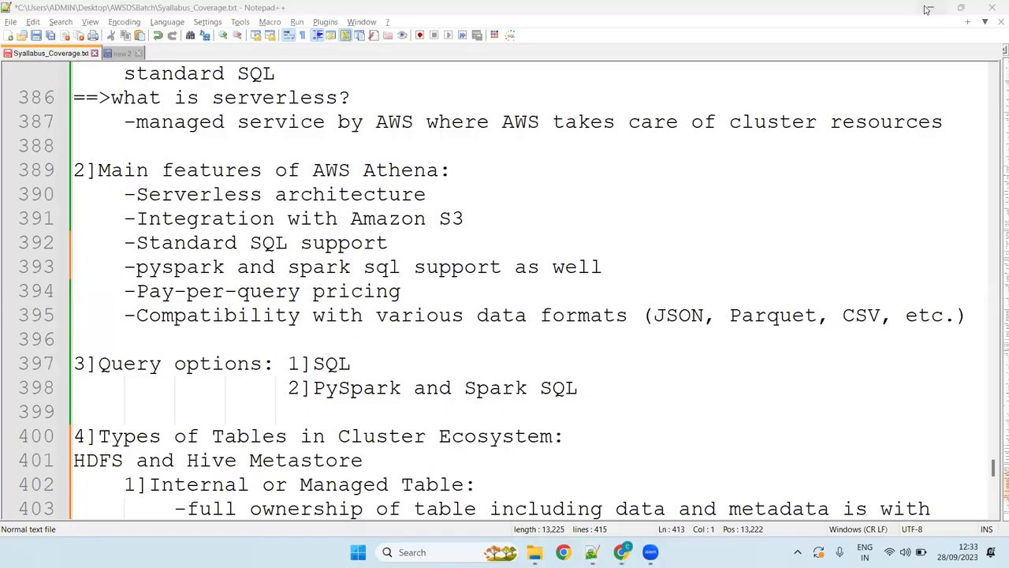
{"action": "scroll", "coordinate": [394, 288], "scroll_direction": "up", "scroll_amount": 20}
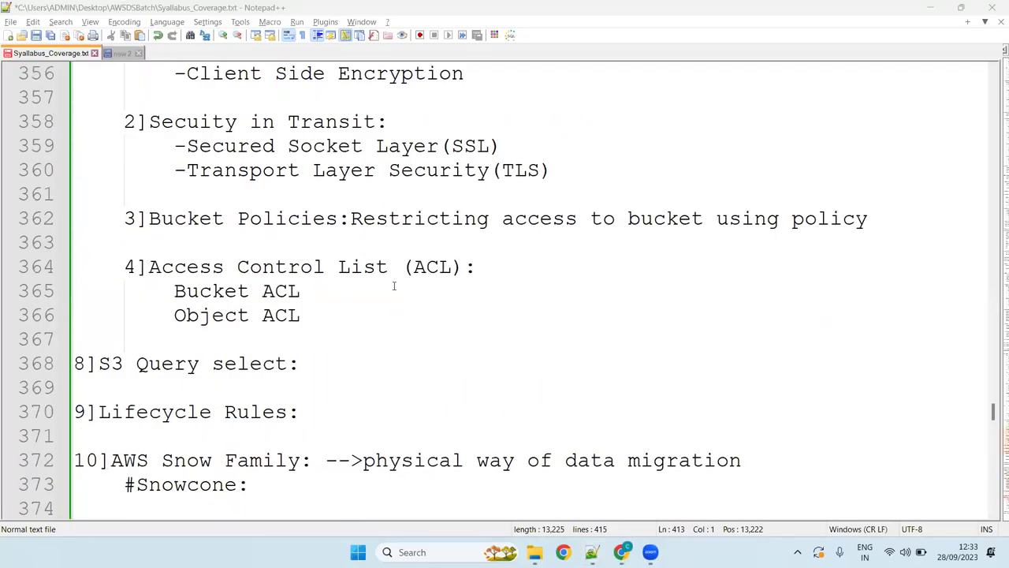
{"action": "scroll", "coordinate": [394, 288], "scroll_direction": "up", "scroll_amount": 20}
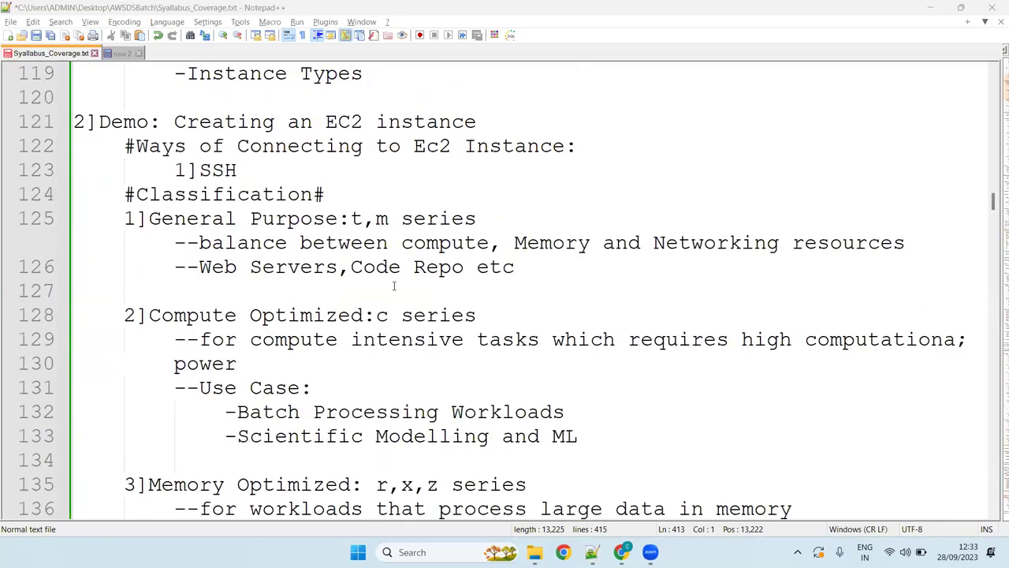
{"action": "scroll", "coordinate": [394, 286], "scroll_direction": "up", "scroll_amount": 20}
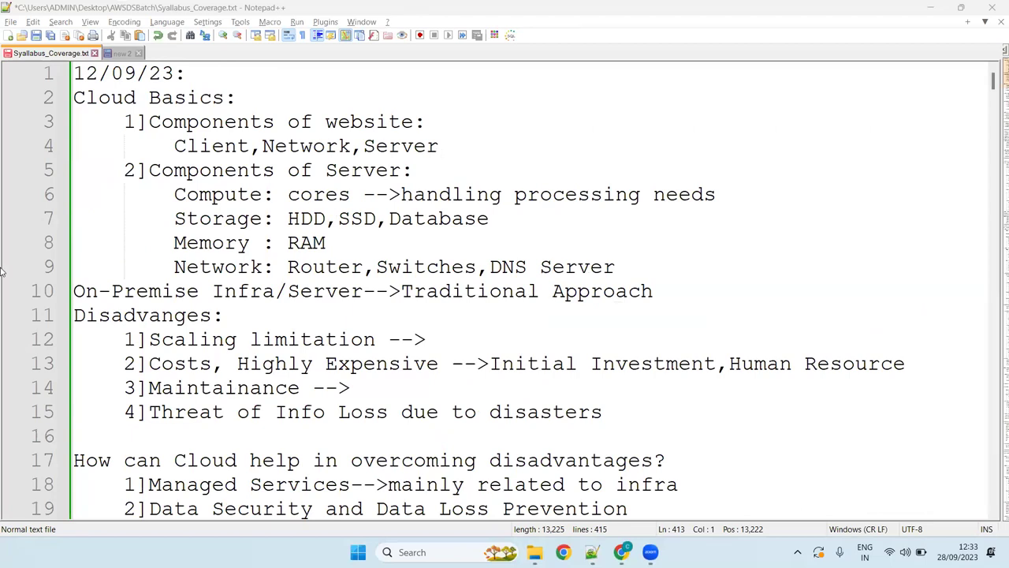
{"action": "left_click_drag", "start_coordinate": [76, 96], "coordinate": [464, 412]}
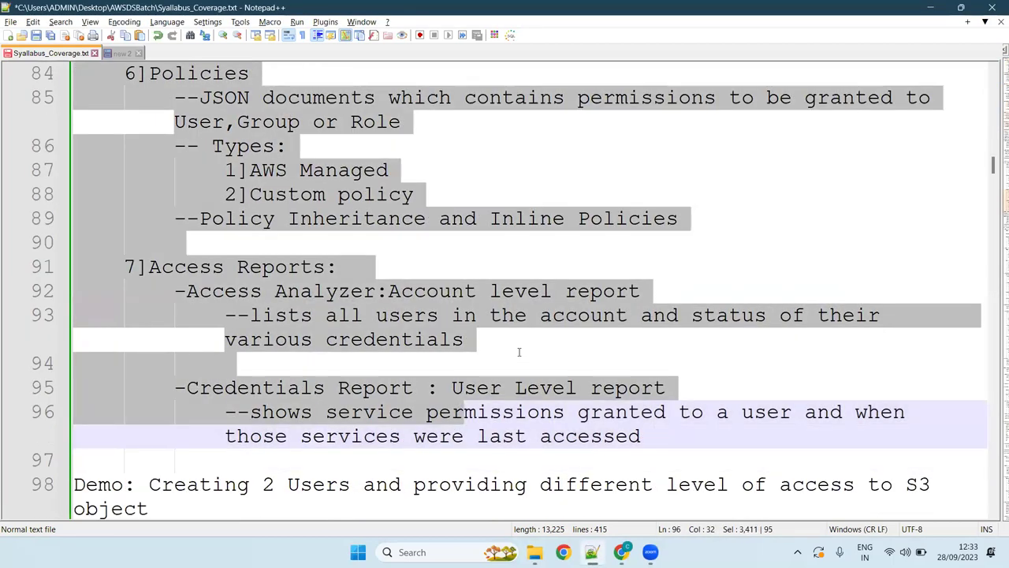
{"action": "left_click", "coordinate": [519, 352]}
{"action": "scroll", "coordinate": [519, 352], "scroll_direction": "down", "scroll_amount": 20}
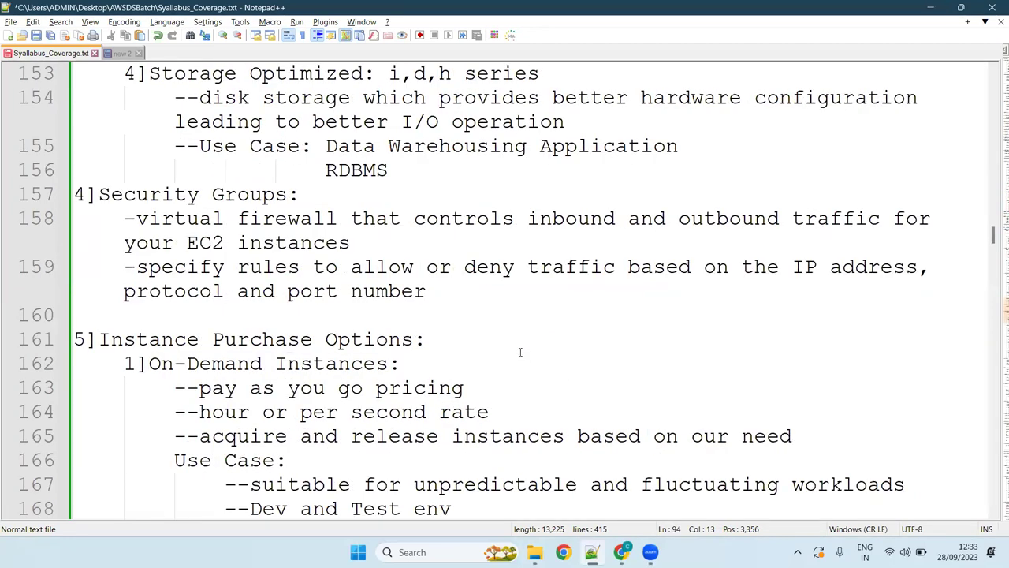
{"action": "scroll", "coordinate": [519, 351], "scroll_direction": "up", "scroll_amount": 9}
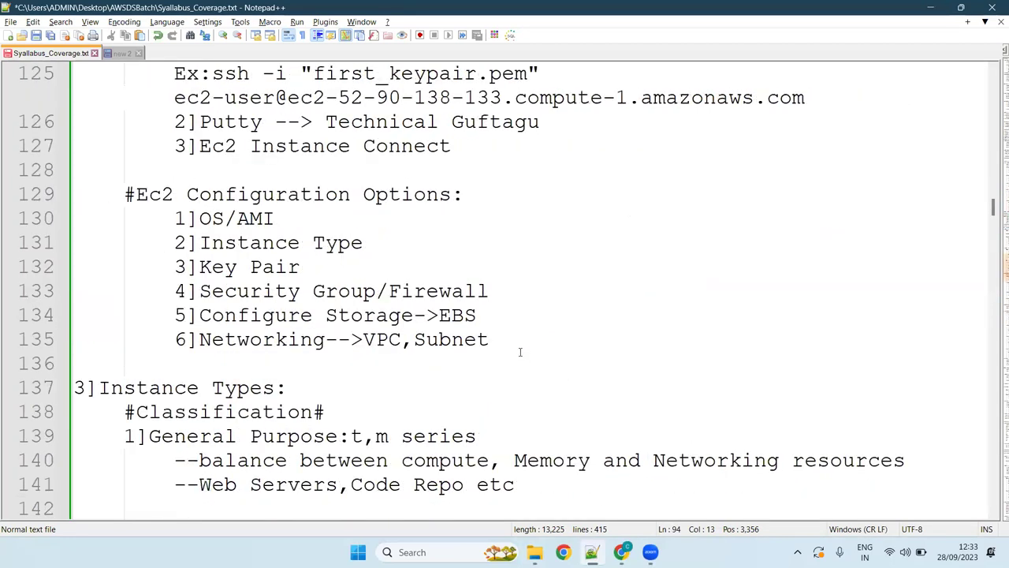
{"action": "scroll", "coordinate": [519, 352], "scroll_direction": "up", "scroll_amount": 9}
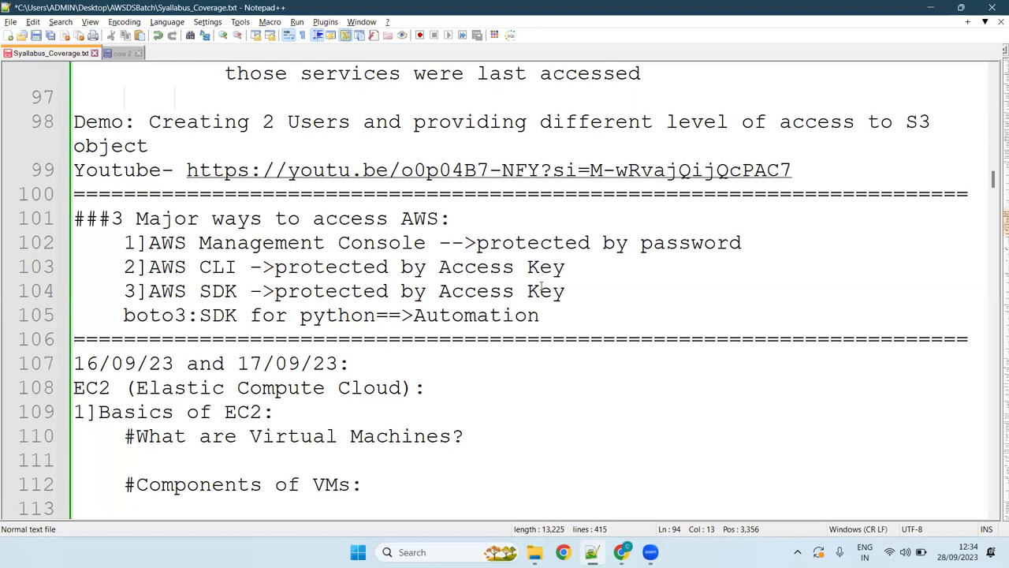
{"action": "left_click", "coordinate": [534, 122]}
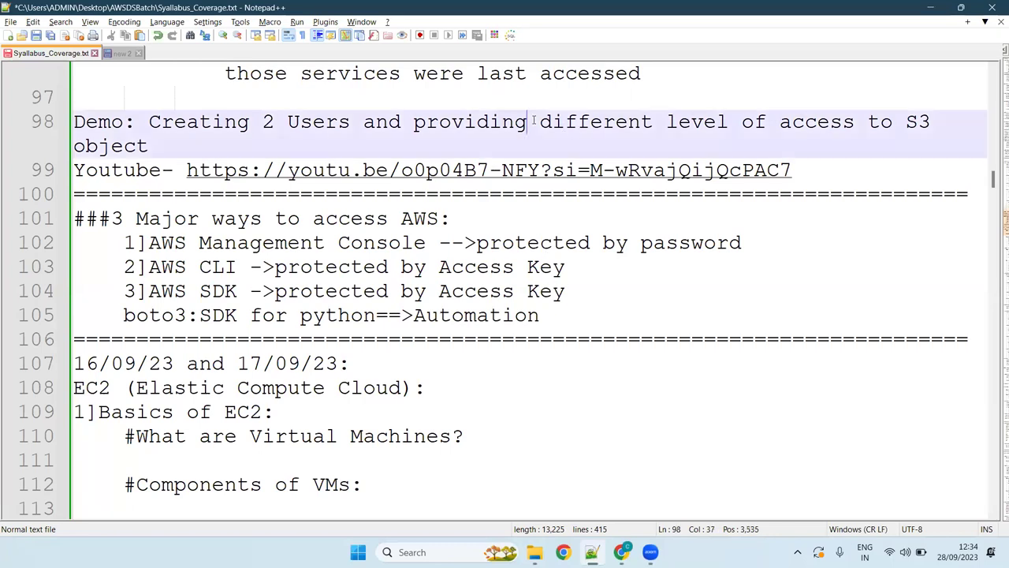